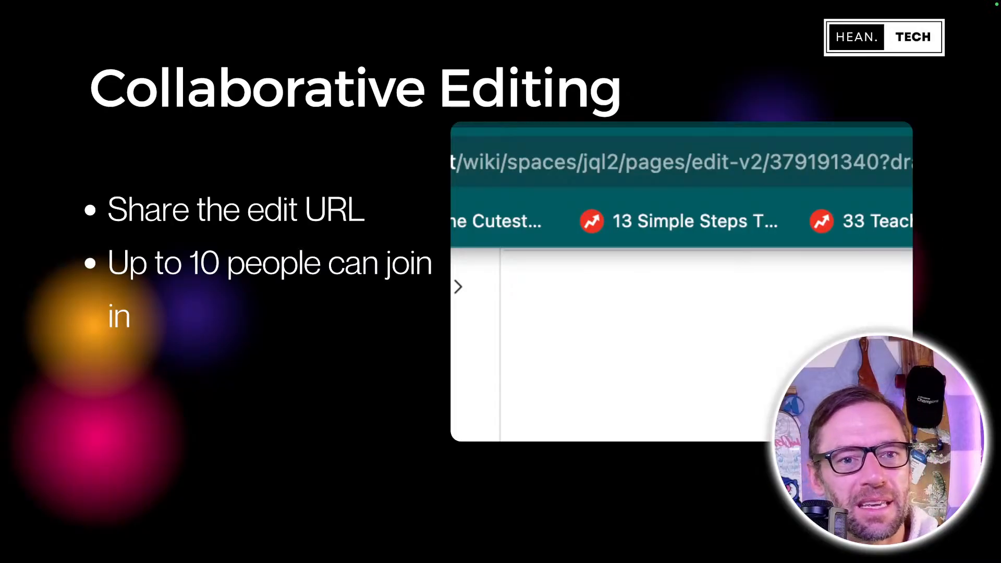
pyautogui.press('Right')
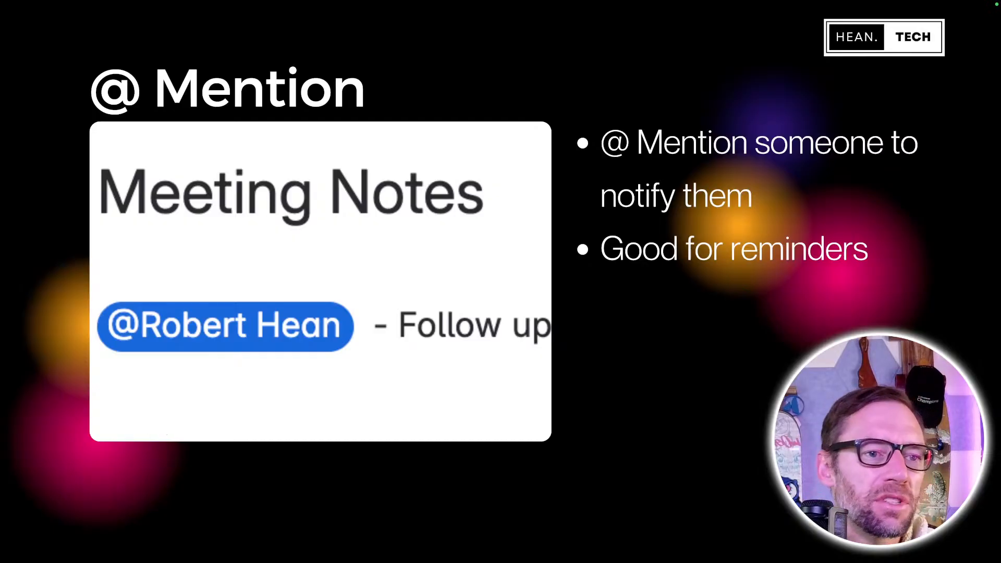
pyautogui.click(806, 332)
pyautogui.press('Left')
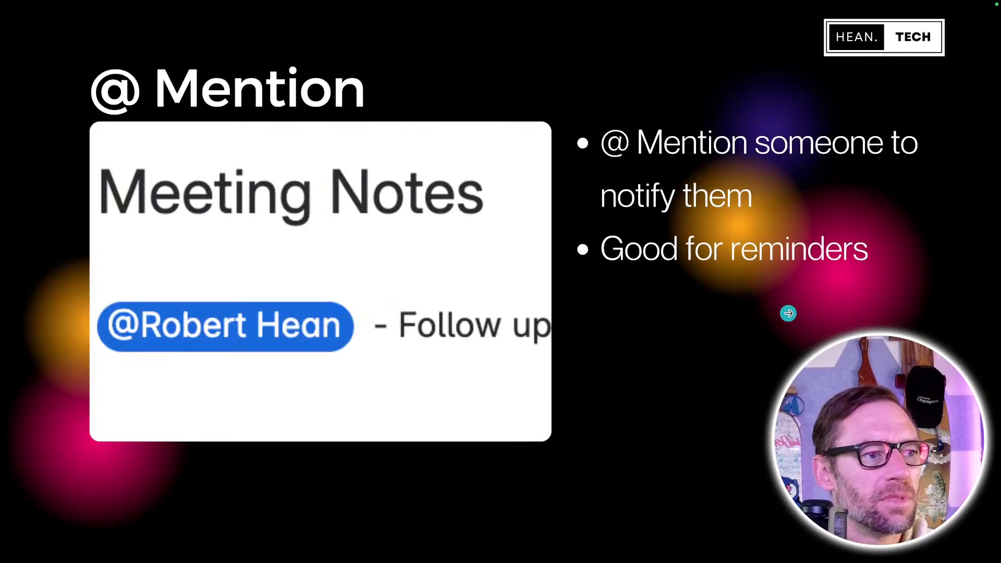
pyautogui.click(789, 313)
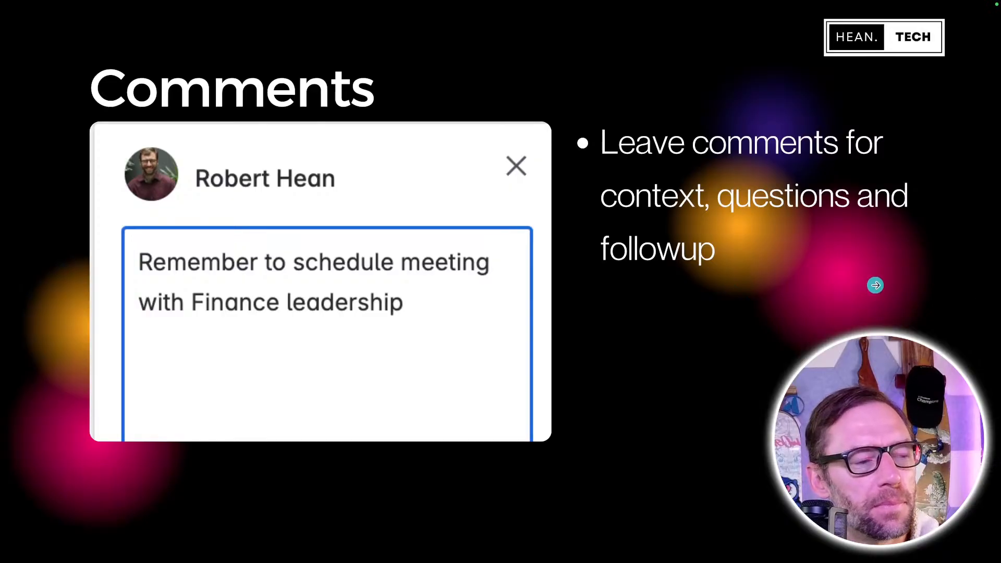
pyautogui.click(875, 285)
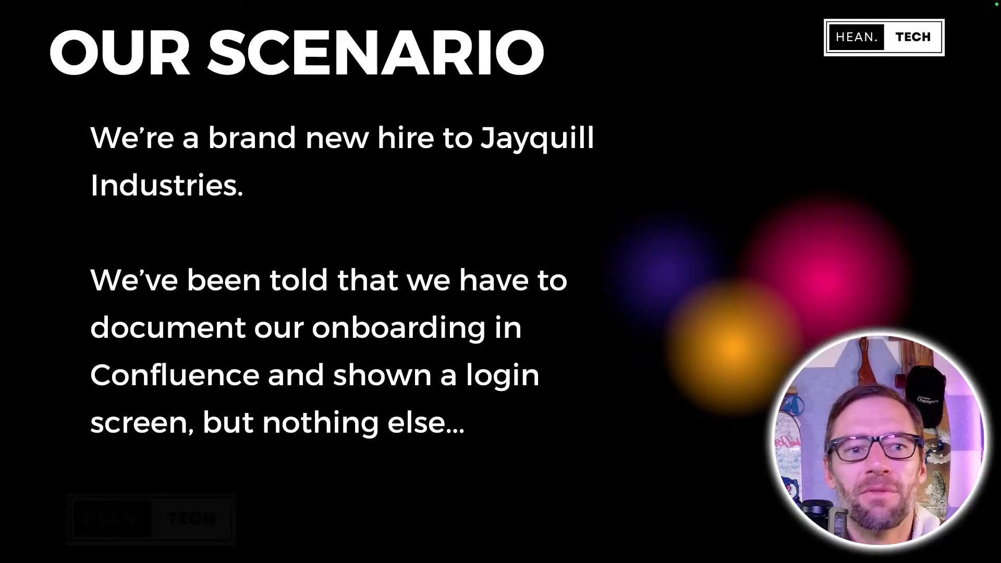
pyautogui.click(730, 289)
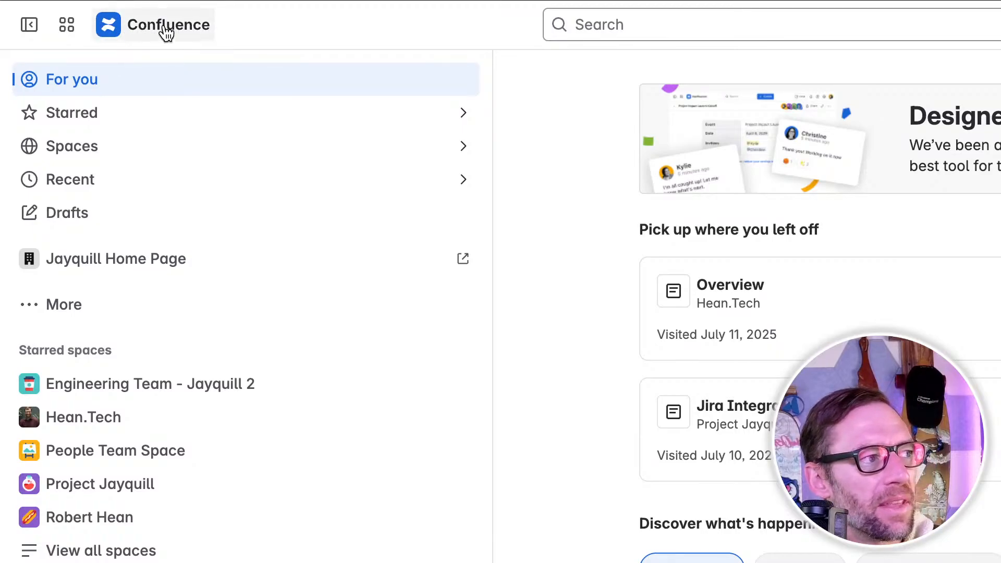
# Go to the Confluence home page and look over the recent pages and the activity feed.
pyautogui.click(167, 32)
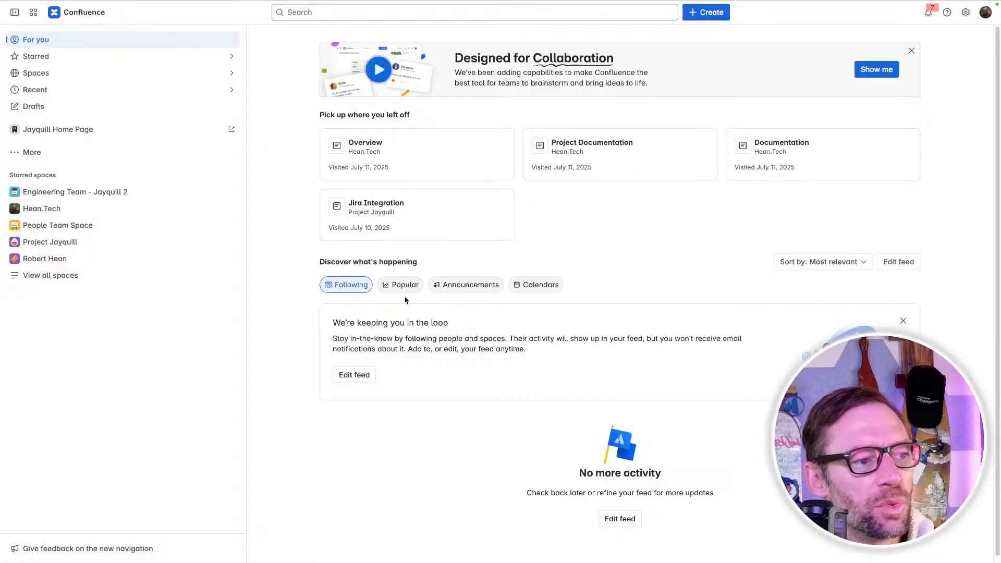
pyautogui.moveTo(333, 338); pyautogui.dragTo(540, 356)
pyautogui.click(540, 356)
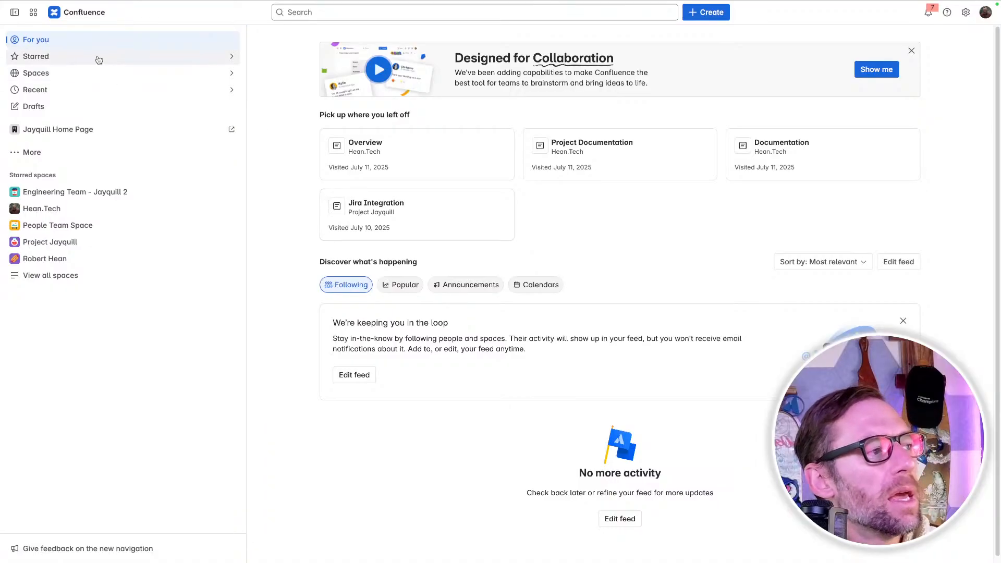
# Open the starred items, remove the star from Confluence Space Redesign and star it again.
pyautogui.click(81, 57)
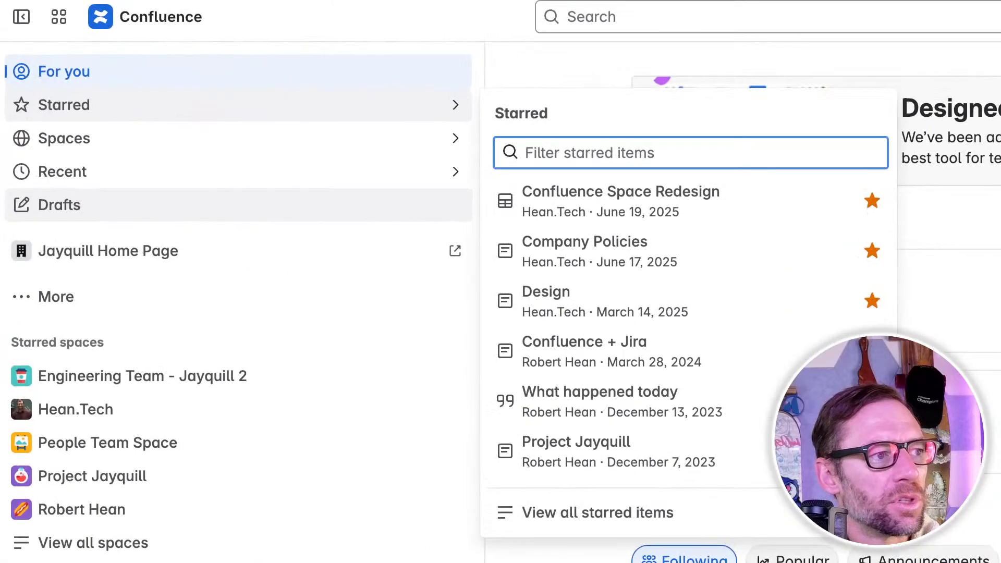
pyautogui.click(876, 204)
pyautogui.click(876, 204)
pyautogui.click(875, 204)
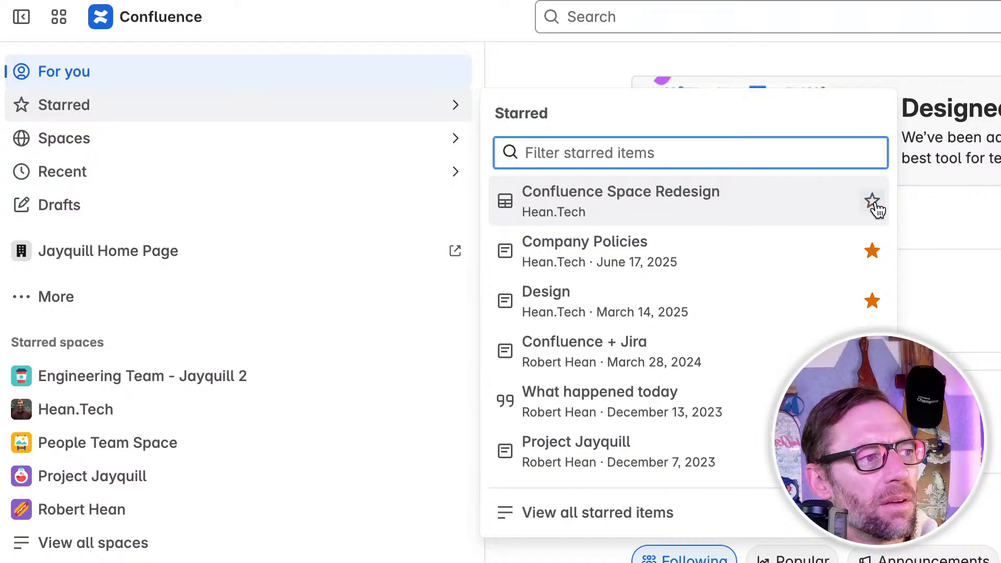
pyautogui.click(875, 204)
# Look through the list of spaces and the list of recently visited items.
pyautogui.click(250, 144)
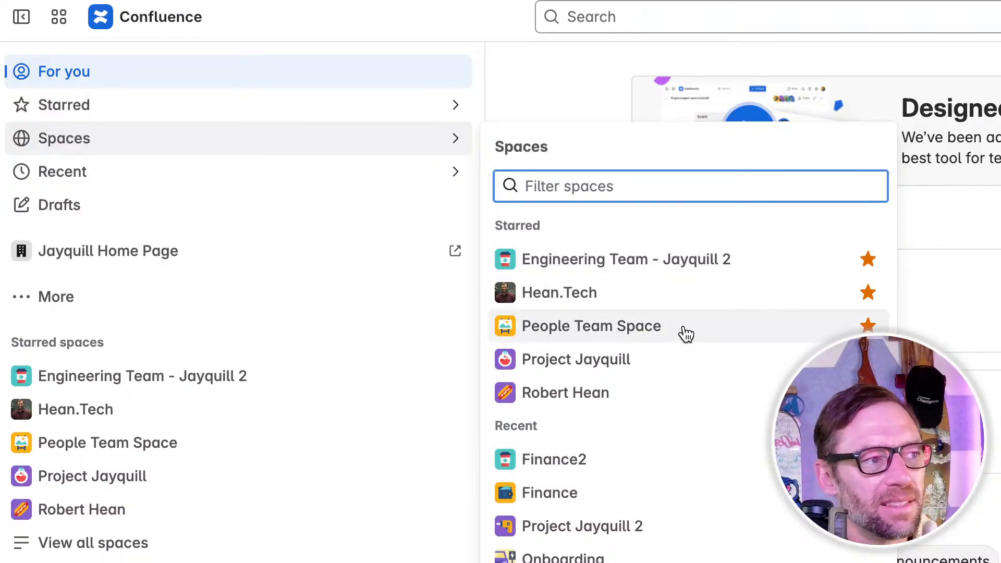
pyautogui.click(242, 181)
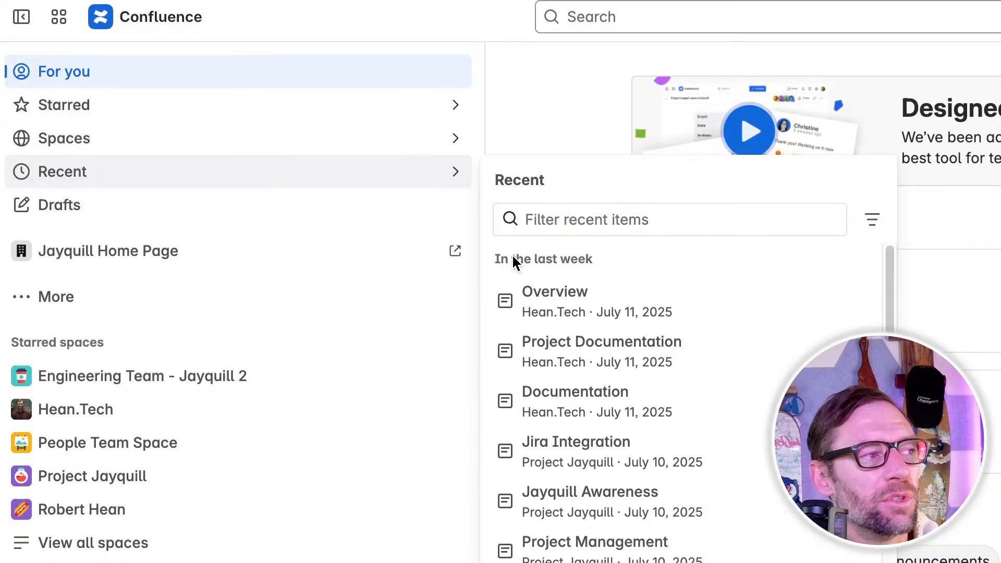
# Open the drafts list and look through the unpublished pages down to the oldest entries.
pyautogui.click(146, 204)
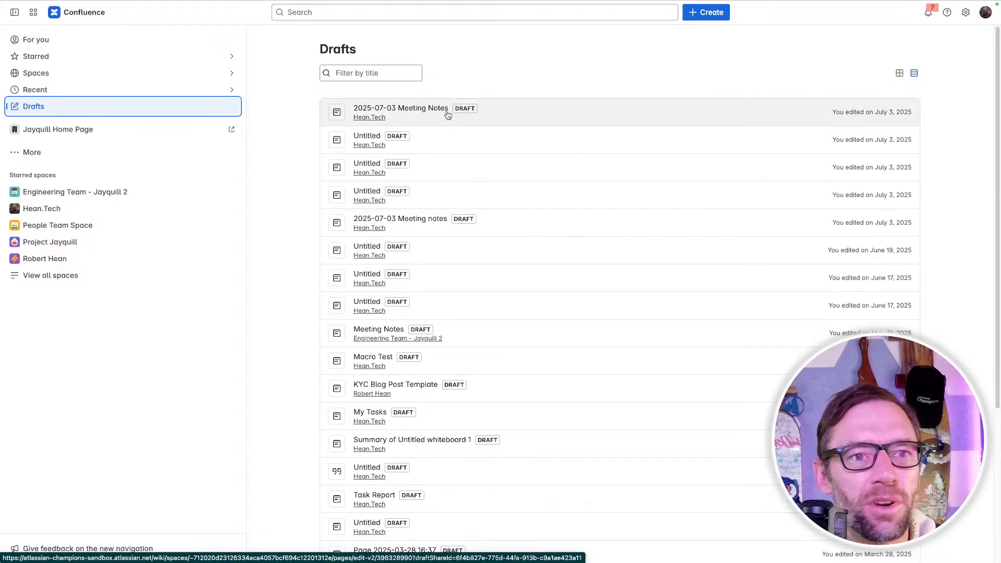
pyautogui.scroll(-4, 464, 262)
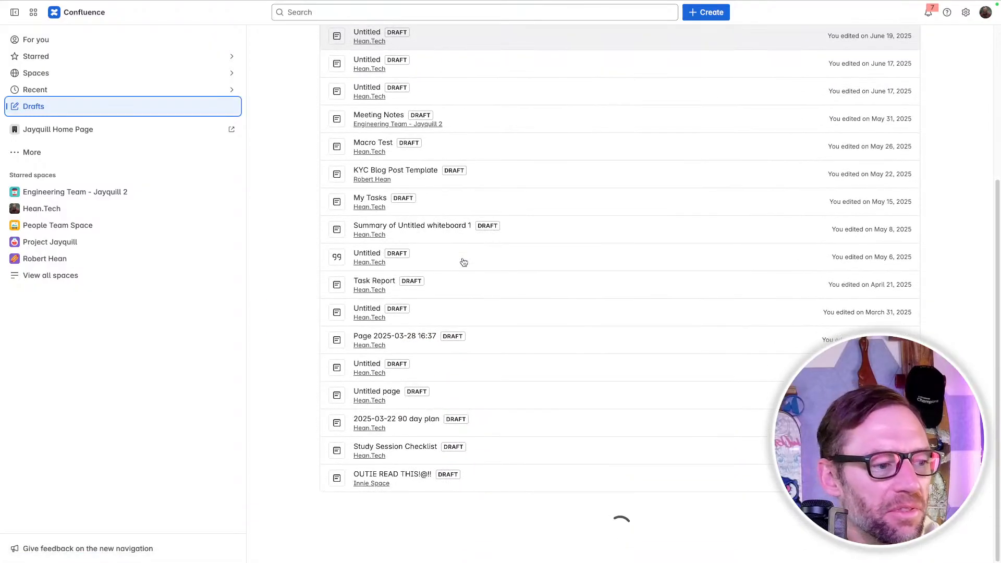
pyautogui.scroll(-10, 463, 261)
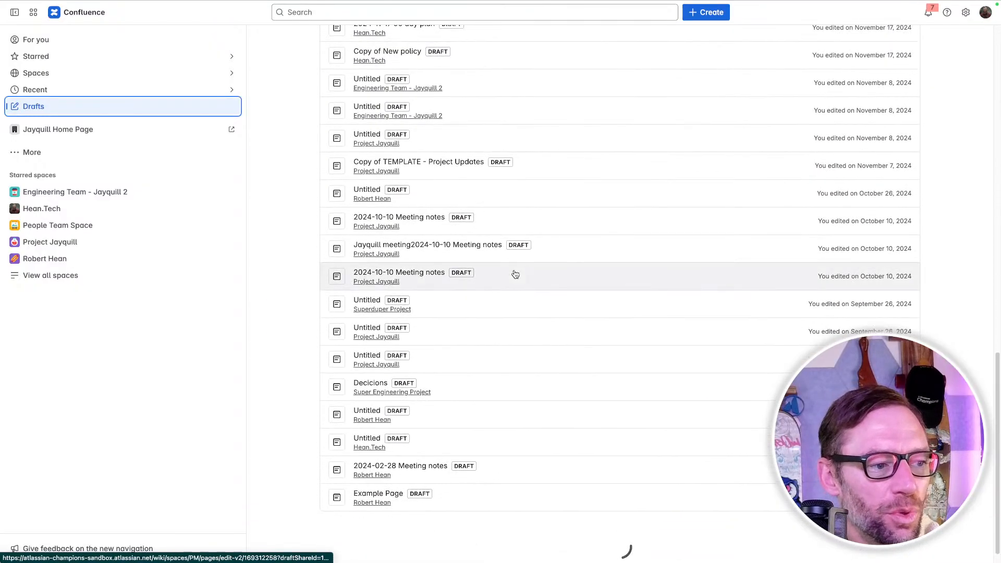
pyautogui.scroll(-1, 515, 274)
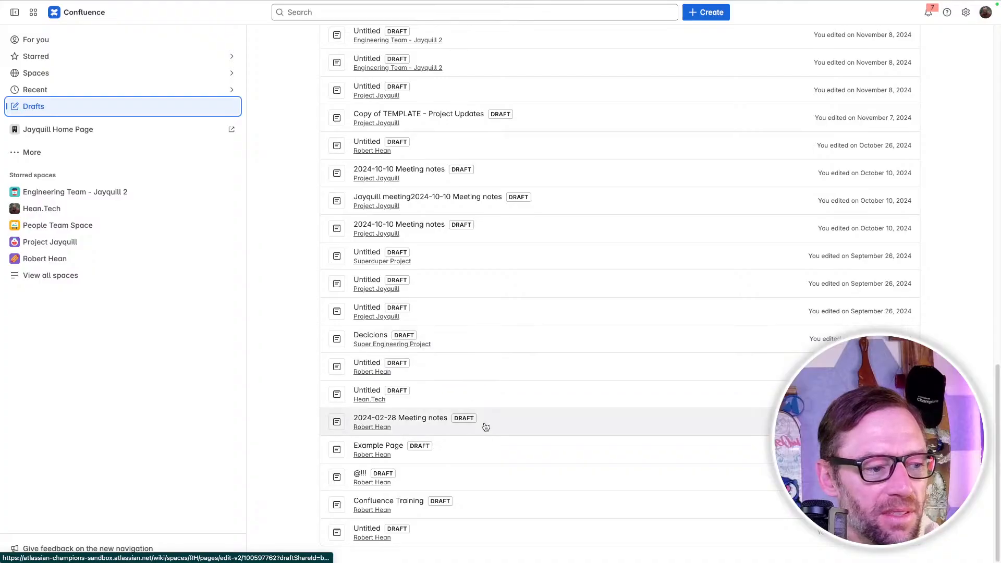
pyautogui.scroll(20, 465, 505)
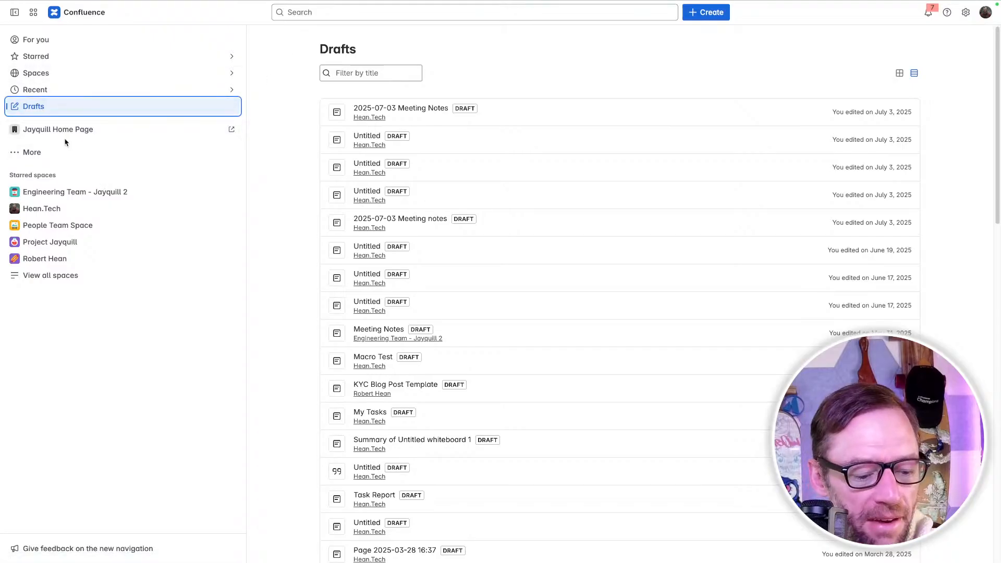
# Review which navigation items can be shown, hidden or reordered in the sidebar customization, and close it.
pyautogui.click(15, 155)
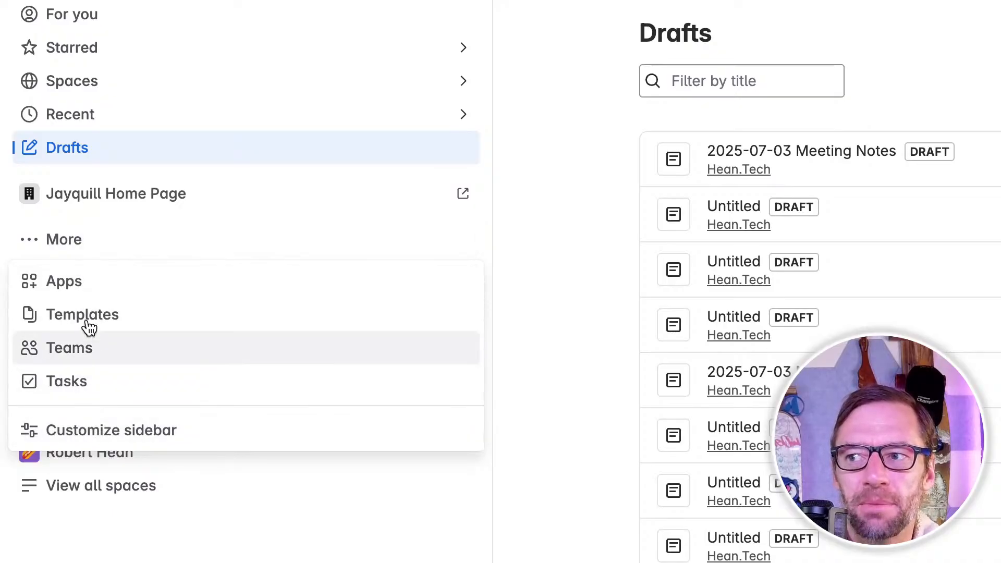
pyautogui.click(89, 430)
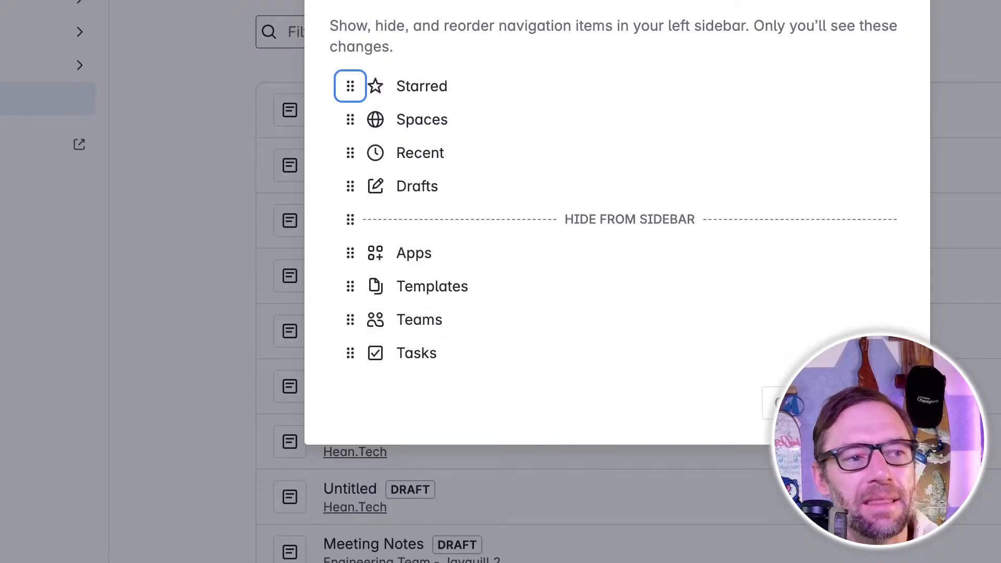
pyautogui.click(806, 403)
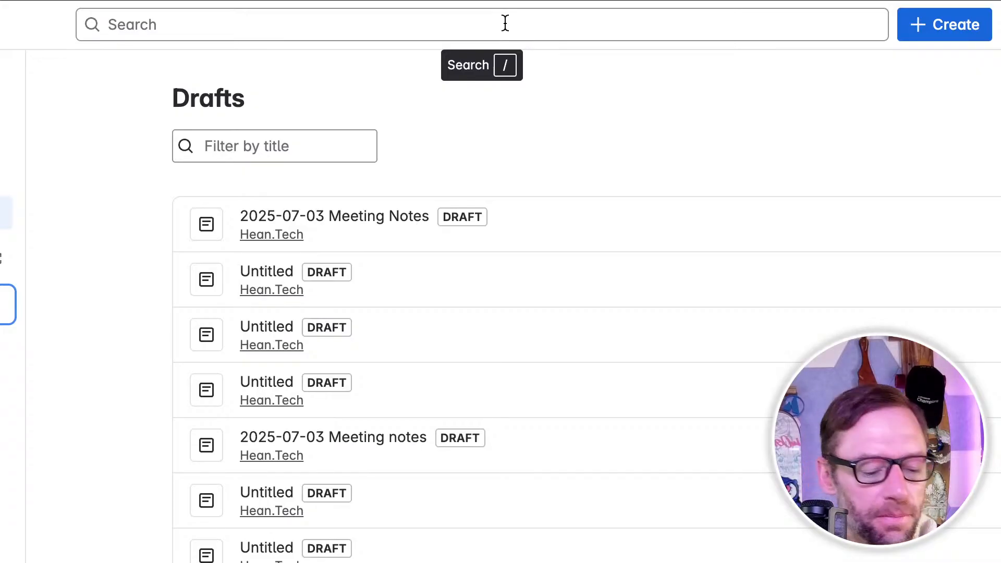
# Search all Confluence content for "jayquill" and check the additional filters offered for the results.
pyautogui.press('/')
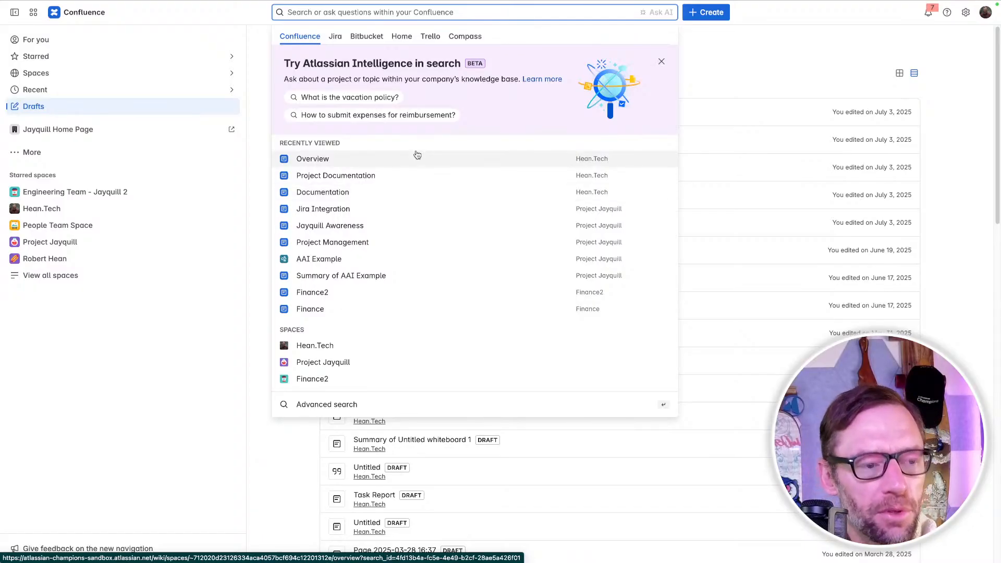
pyautogui.write('jayquill')
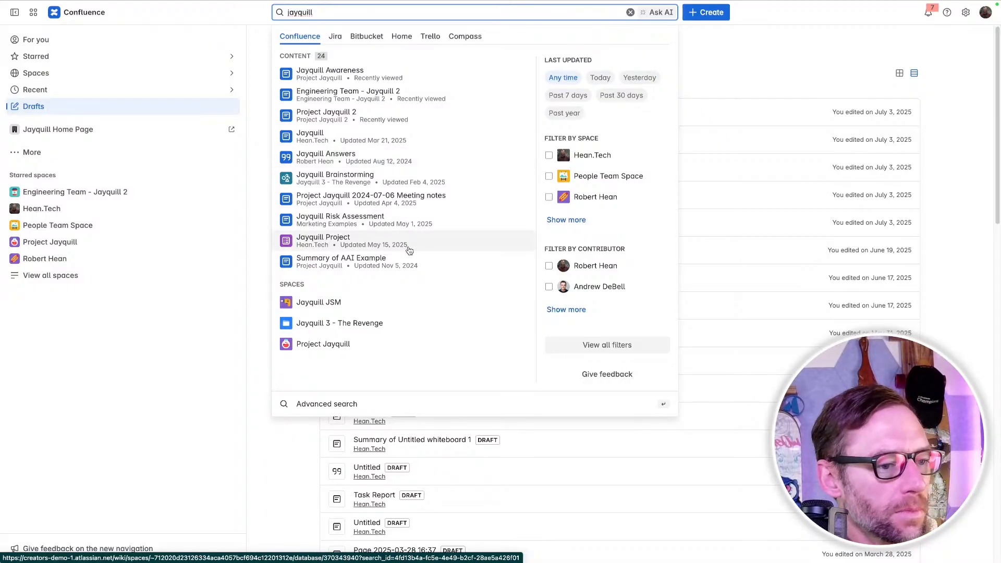
pyautogui.press('Return')
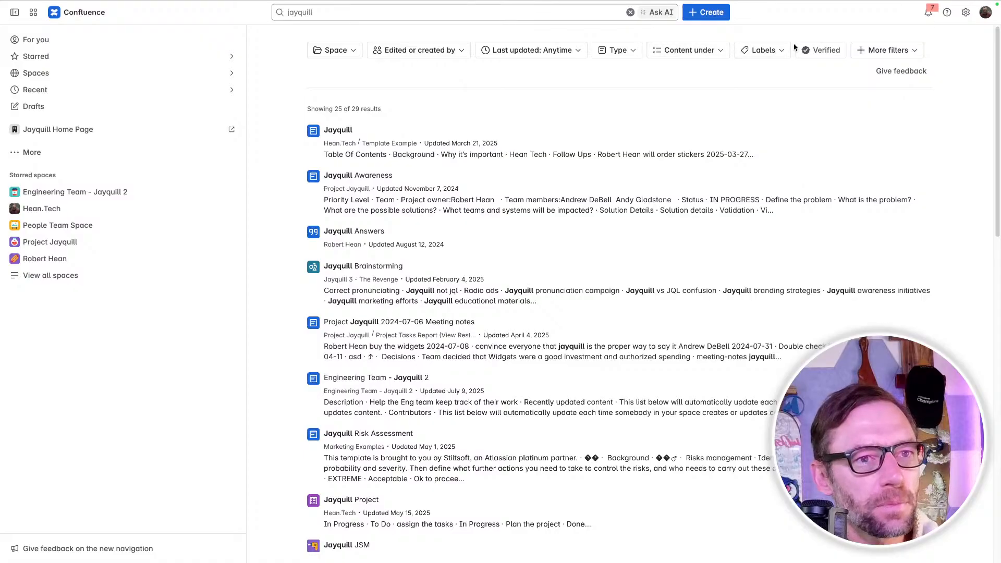
pyautogui.click(890, 51)
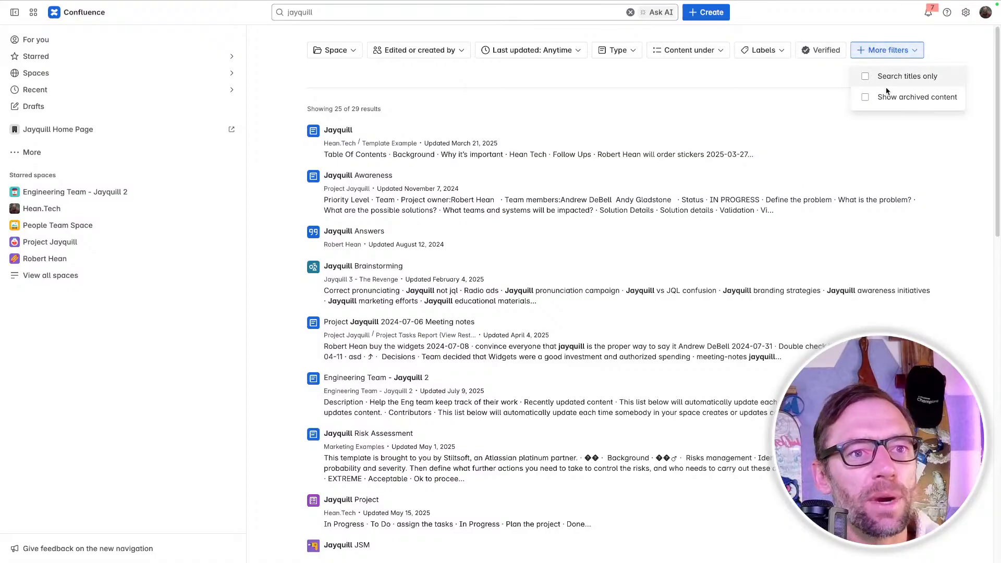
pyautogui.click(544, 99)
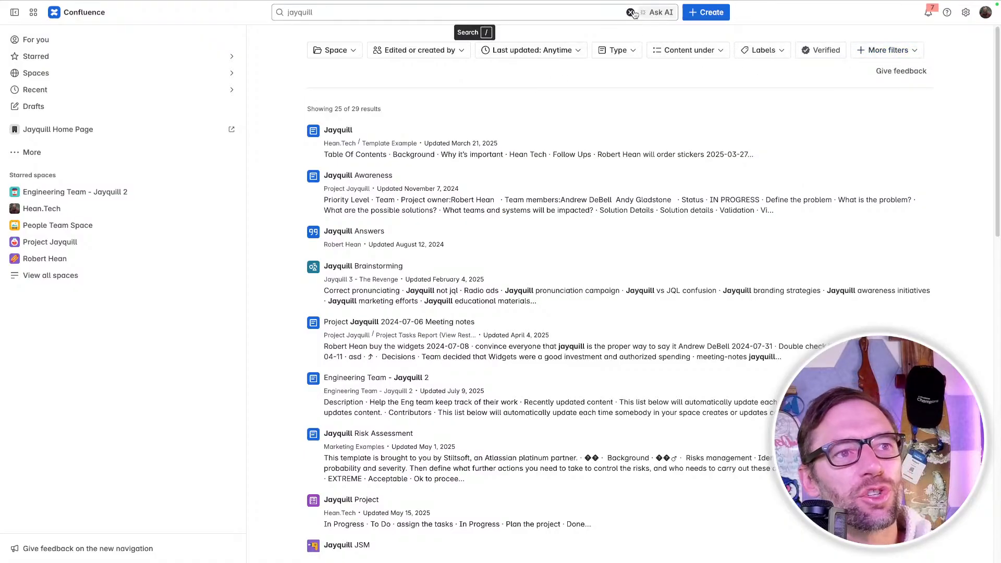
# Replace the search with the question "what is project jayquill", ask the AI, and read its answer.
pyautogui.click(508, 12)
pyautogui.hotkey('ctrl', 'a')
pyautogui.press('BackSpace')
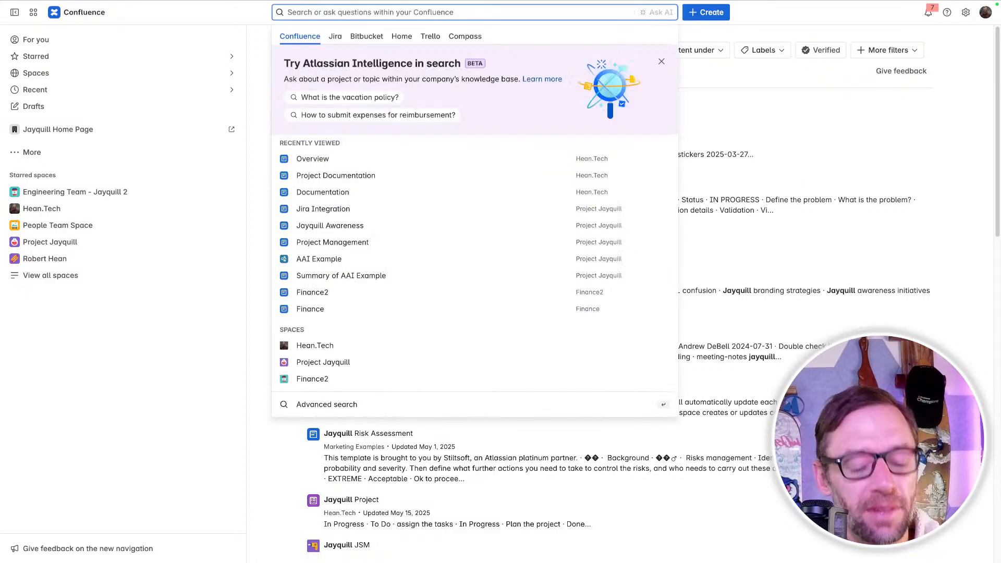
pyautogui.write('what is project jayquill')
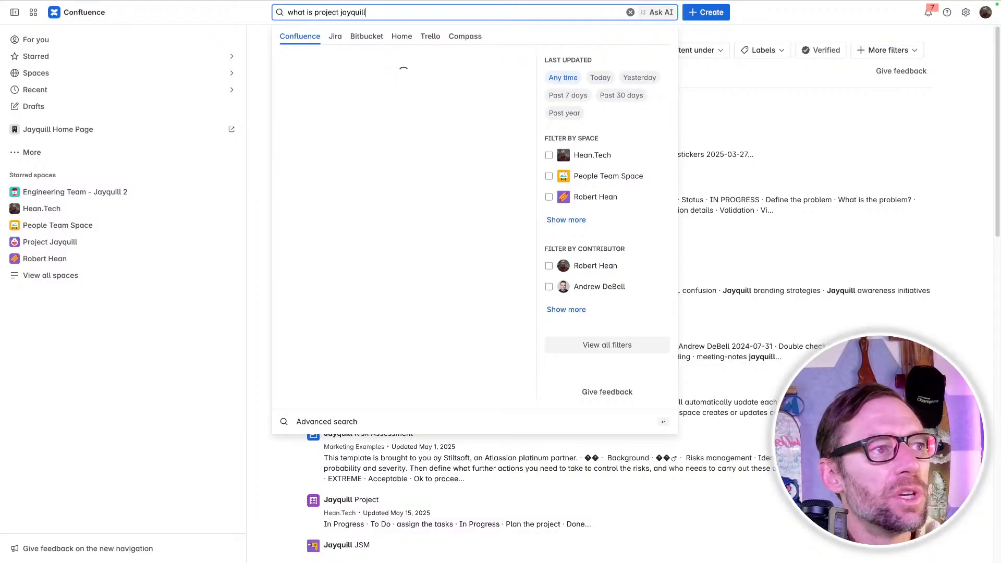
pyautogui.click(662, 14)
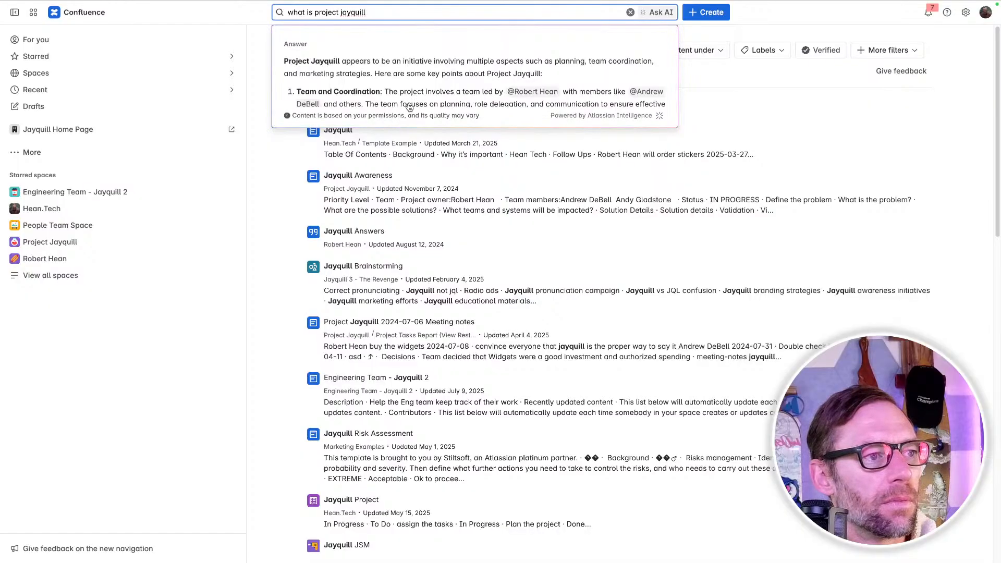
pyautogui.click(285, 199)
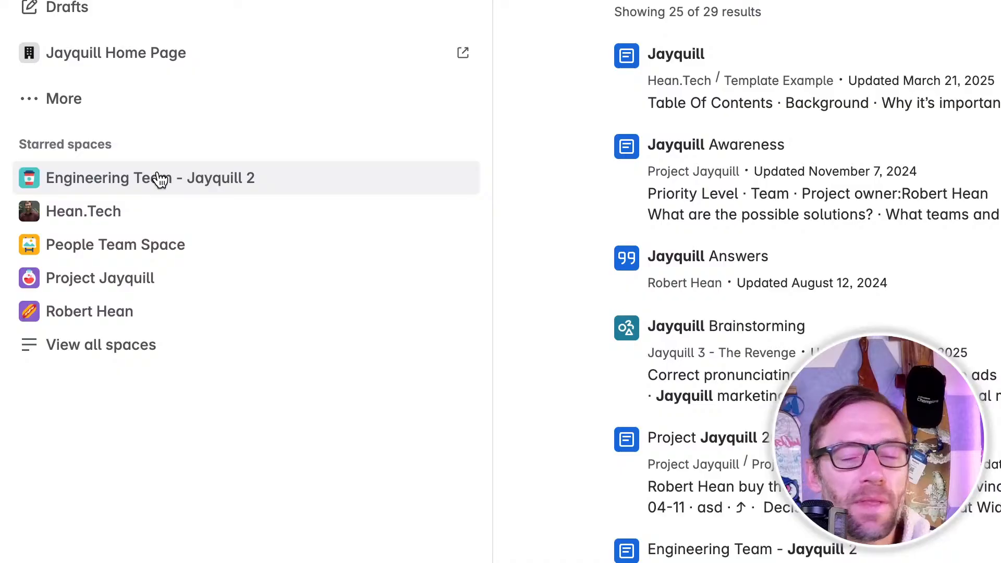
# Open the starred space Engineering Team - Jayquill 2 and look over its title, description and recently updated content.
pyautogui.click(205, 176)
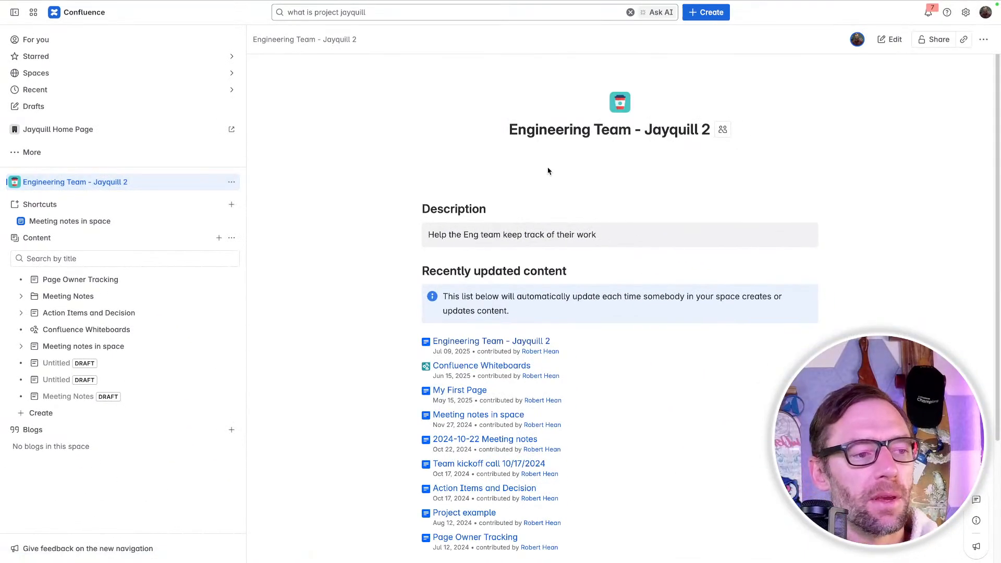
pyautogui.moveTo(518, 130); pyautogui.dragTo(630, 123)
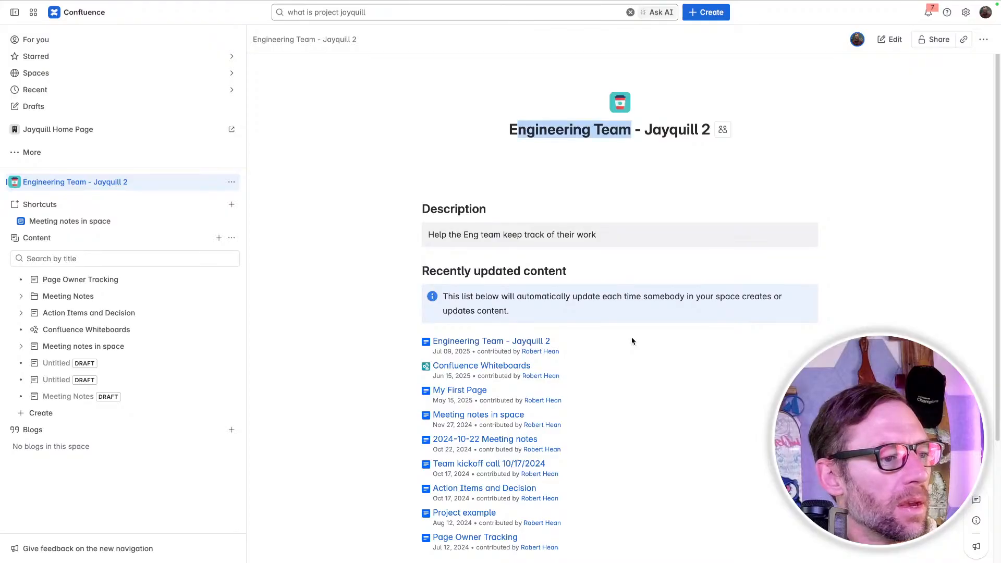
pyautogui.click(522, 171)
pyautogui.moveTo(524, 130); pyautogui.dragTo(602, 129)
pyautogui.click(600, 129)
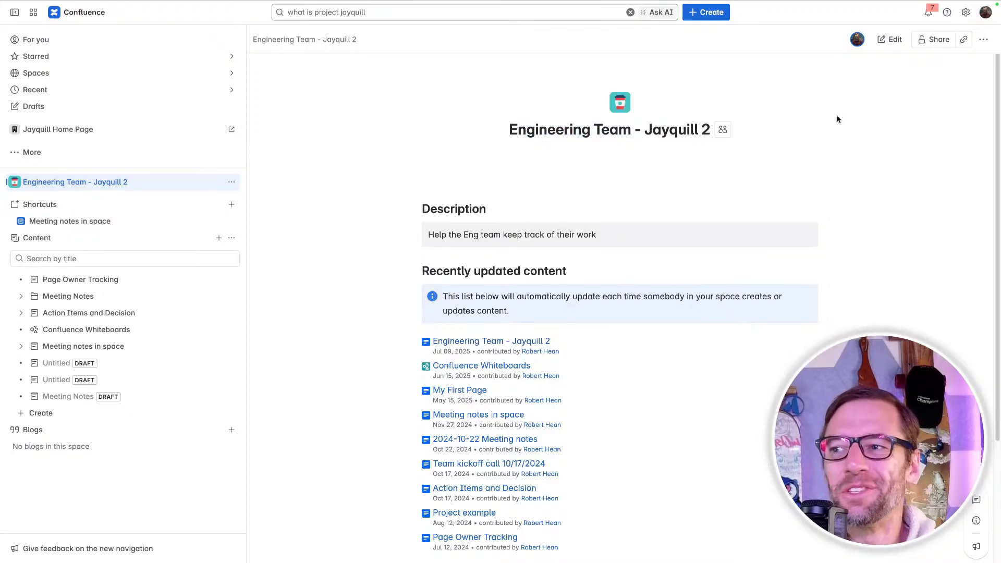
pyautogui.scroll(-3, 640, 282)
pyautogui.scroll(3, 553, 396)
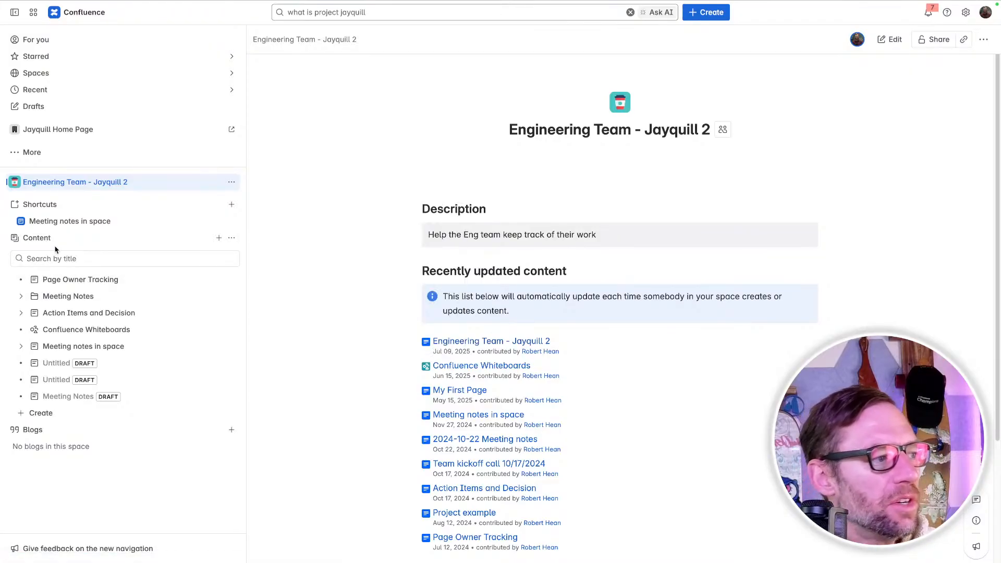
# Examine the space's content tree and preview the Page Owner Tracking page.
pyautogui.click(15, 239)
pyautogui.click(16, 240)
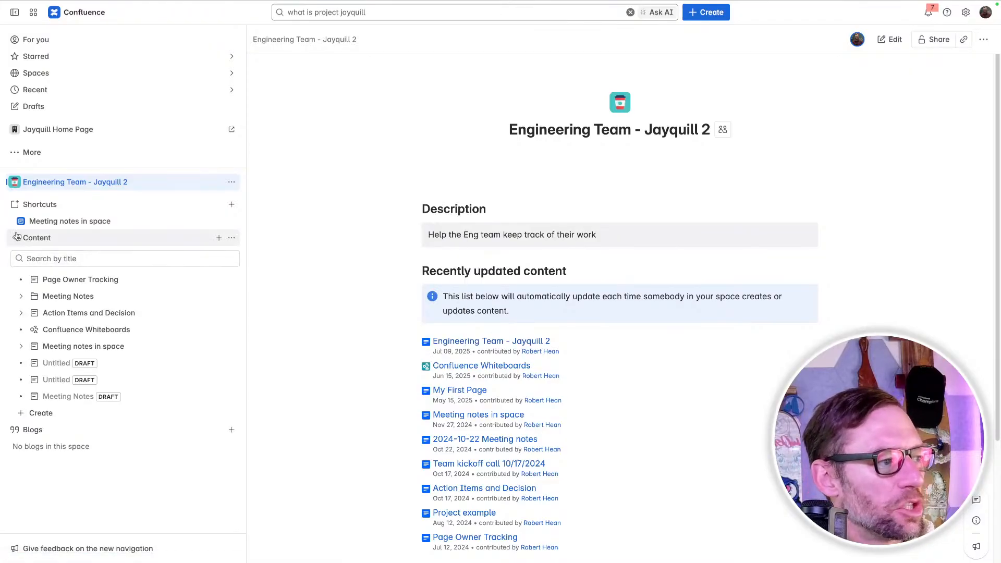
pyautogui.click(20, 259)
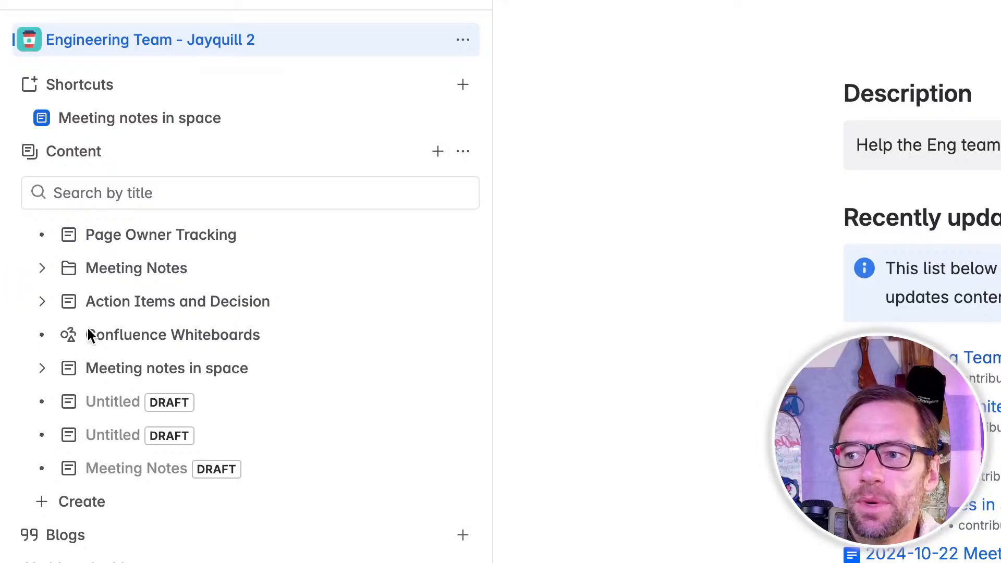
pyautogui.moveTo(84, 232)
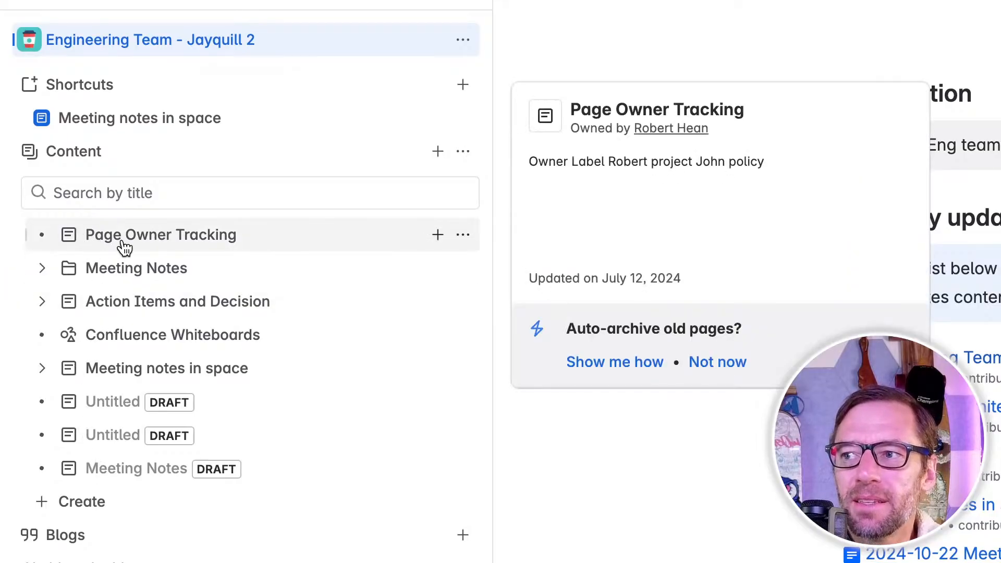
# Preview the Meeting Notes folder, the Confluence Whiteboards item, the Meeting notes in space page and the drafts in the content tree.
pyautogui.moveTo(70, 268)
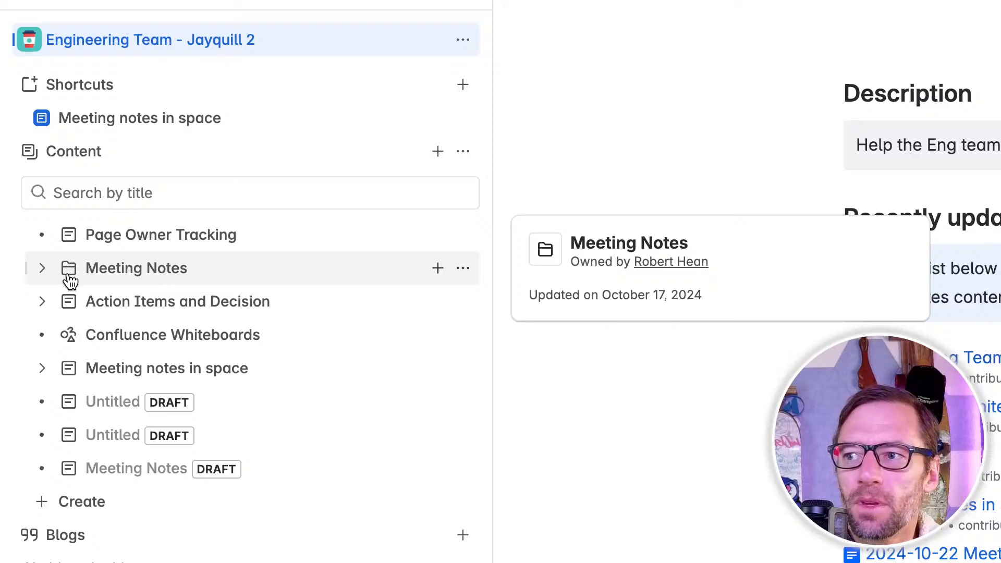
pyautogui.click(41, 270)
pyautogui.click(42, 270)
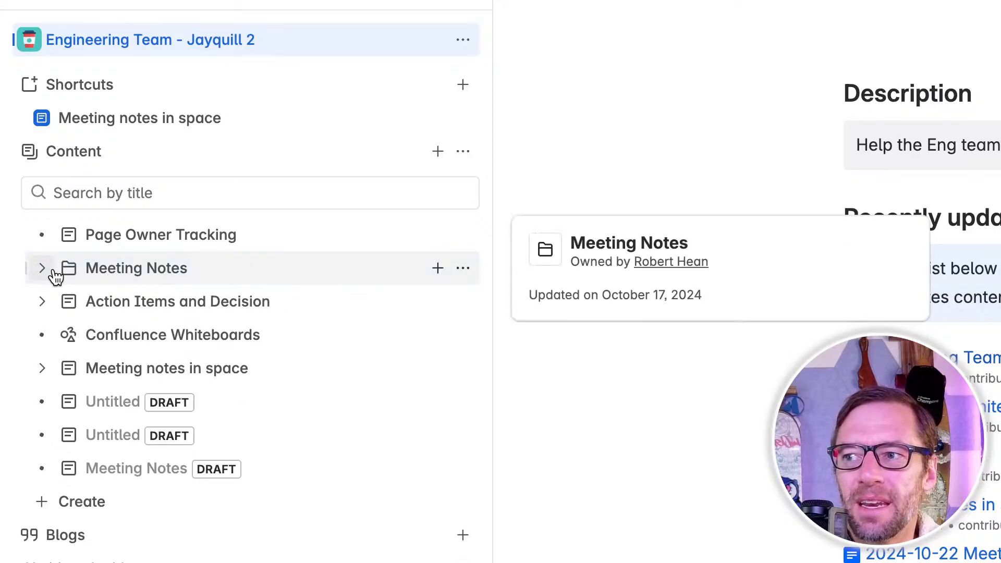
pyautogui.moveTo(73, 336)
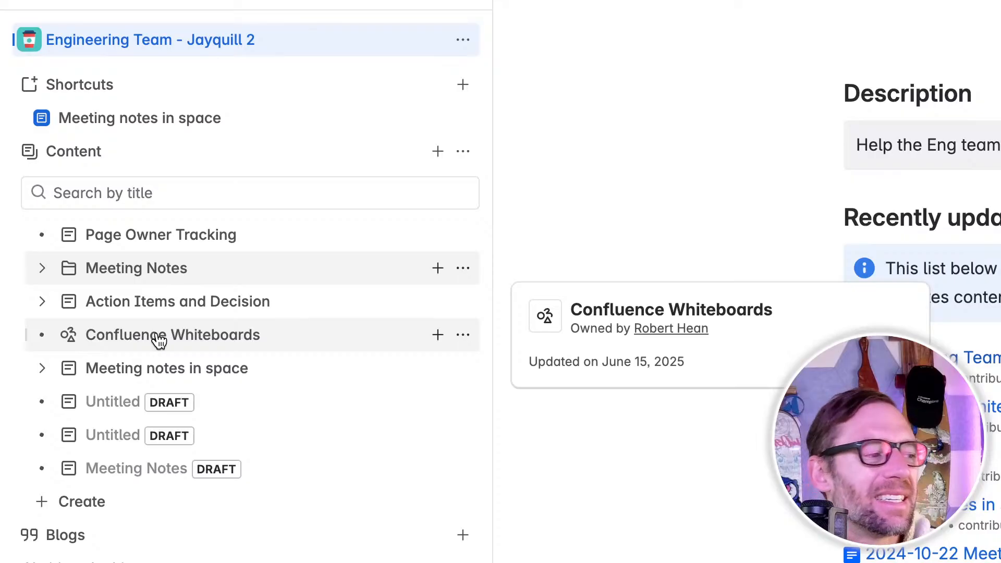
pyautogui.moveTo(175, 379)
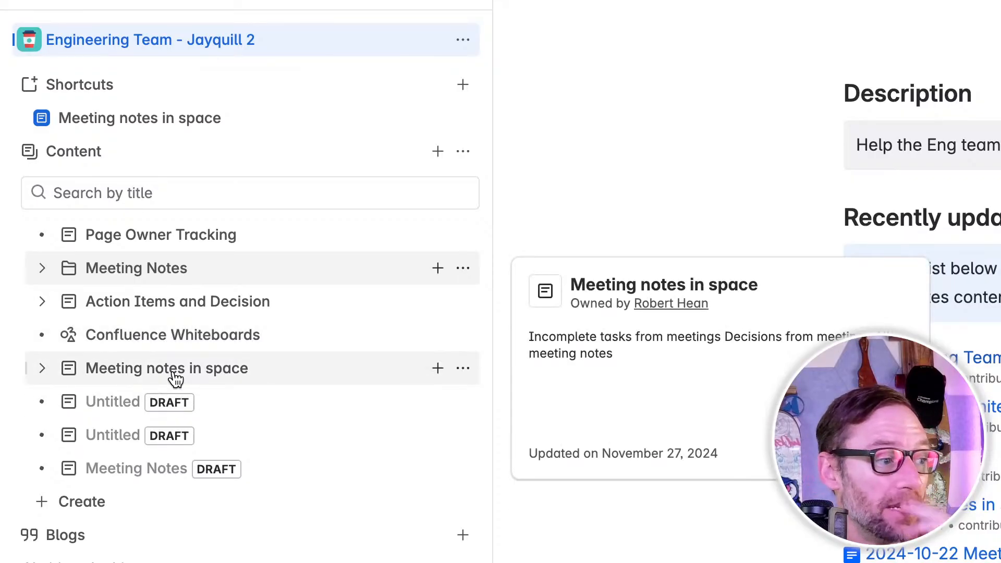
pyautogui.moveTo(297, 409)
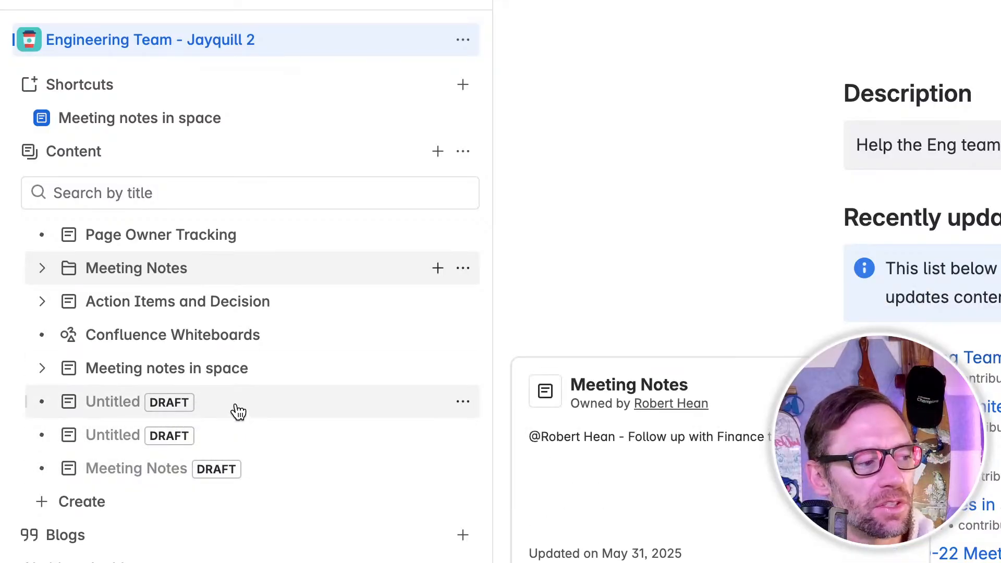
pyautogui.moveTo(238, 412)
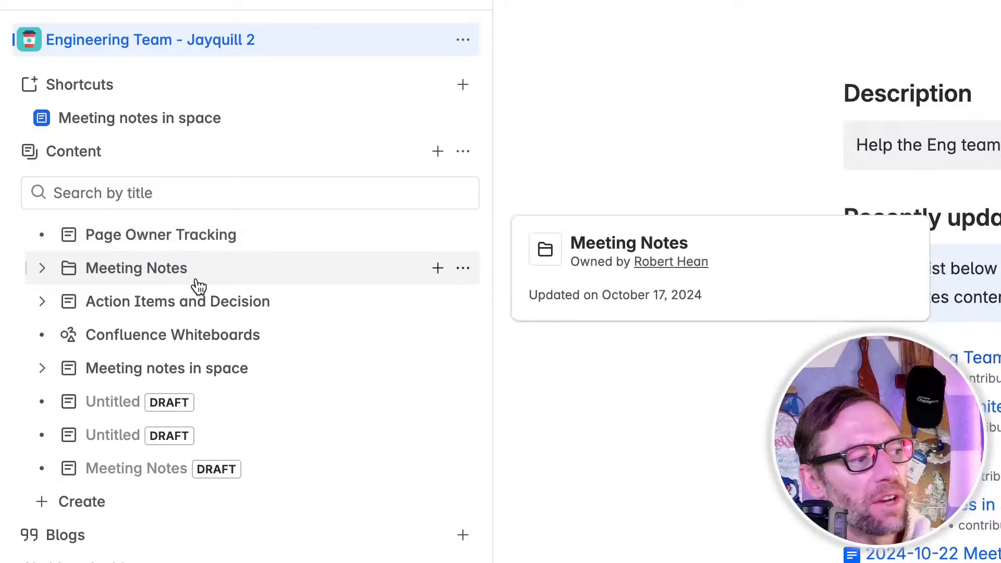
# Open the Page Owner Tracking page for editing and enter "Add text" in its body.
pyautogui.click(205, 241)
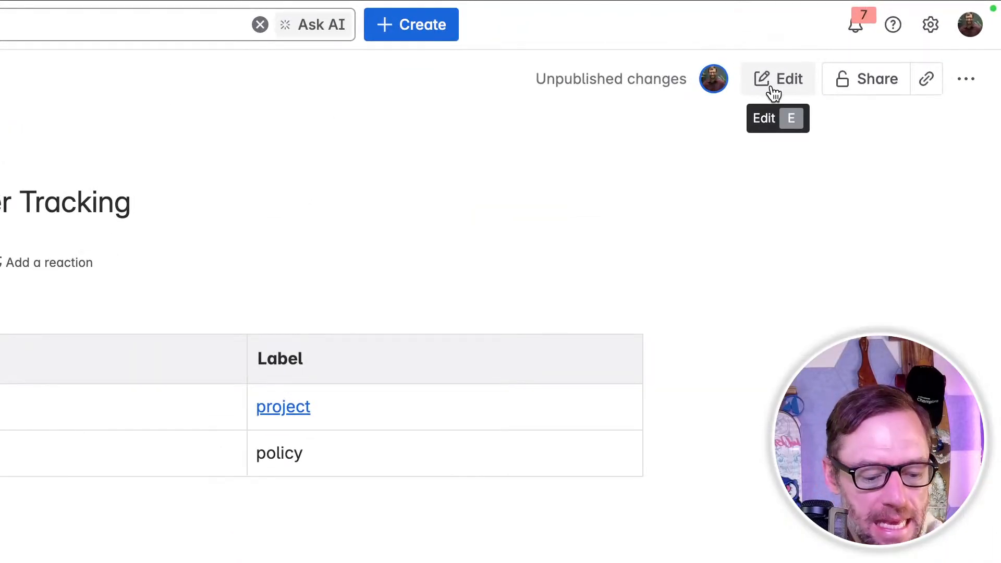
pyautogui.click(774, 90)
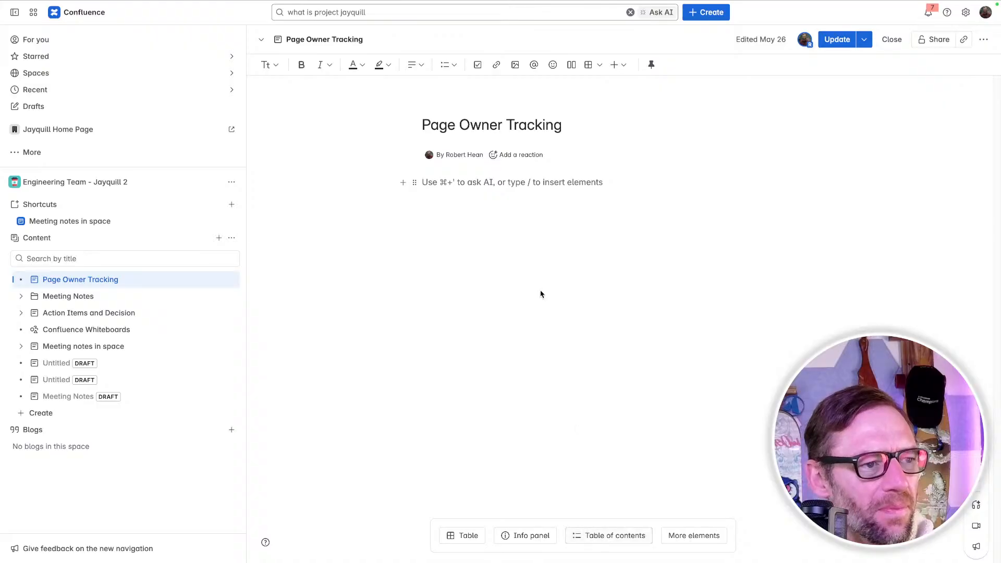
pyautogui.click(459, 194)
pyautogui.write('Add text')
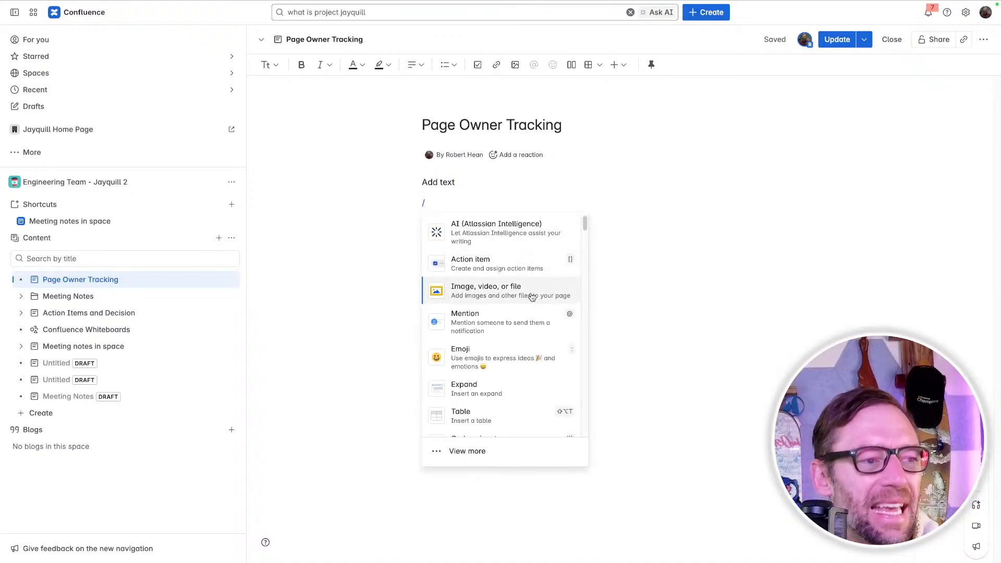
# Insert a table below the "Add text" line and place the cursor beneath it.
pyautogui.scroll(-1, 530, 308)
pyautogui.scroll(-1, 530, 307)
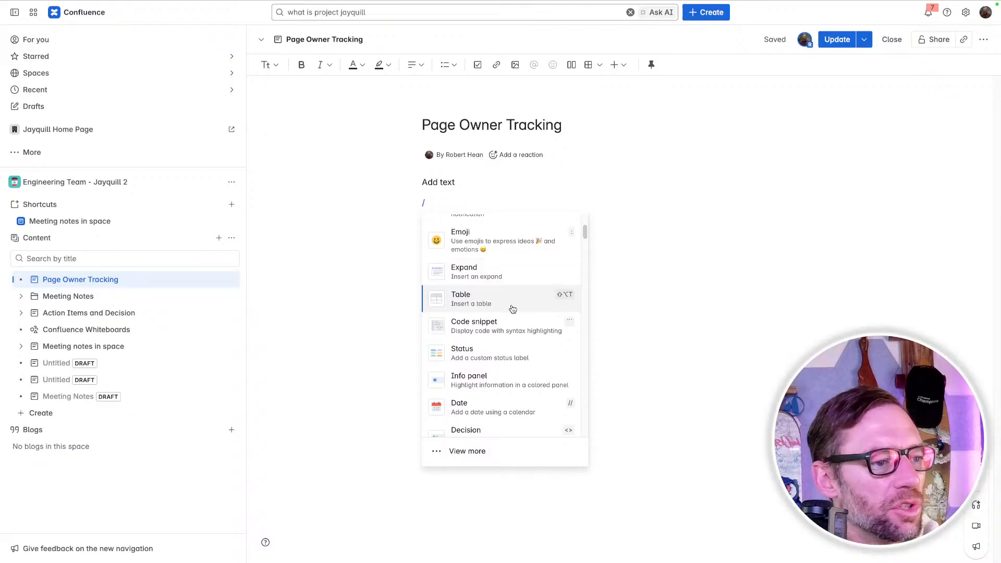
pyautogui.click(511, 308)
pyautogui.click(461, 231)
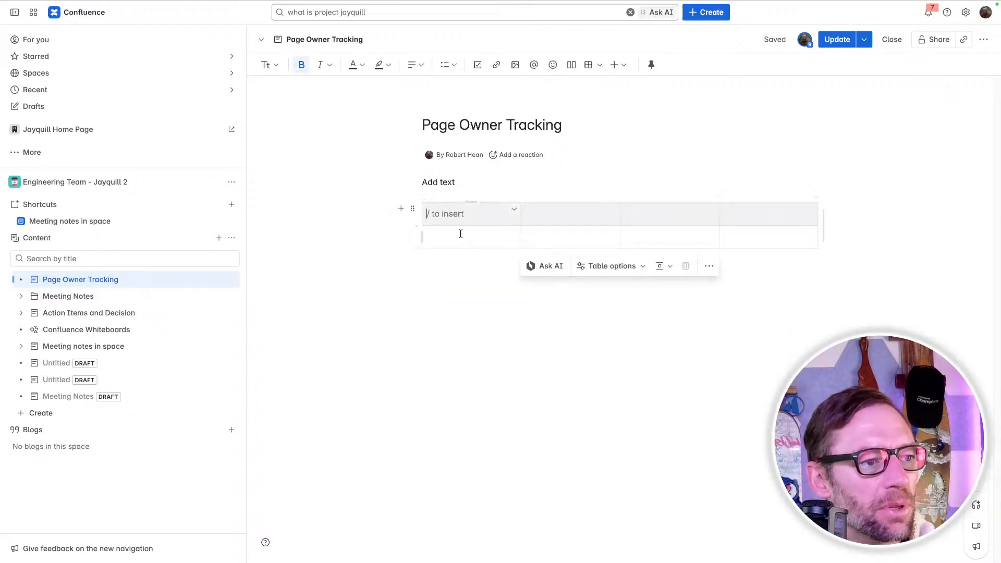
pyautogui.click(472, 279)
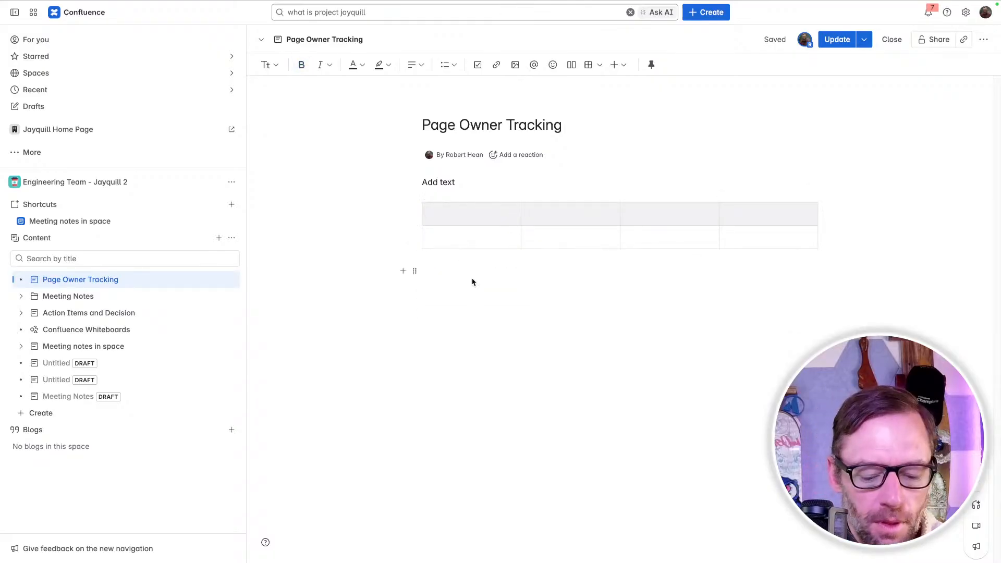
# Examine the elements and macros that can be inserted below the table, including formatting, AI, Jira and reporting options.
pyautogui.write('/')
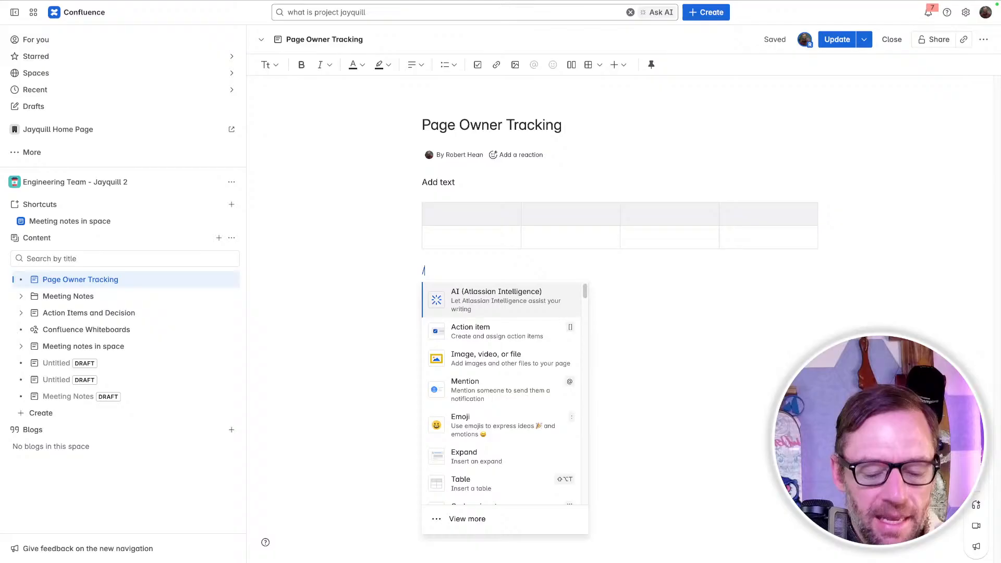
pyautogui.click(620, 66)
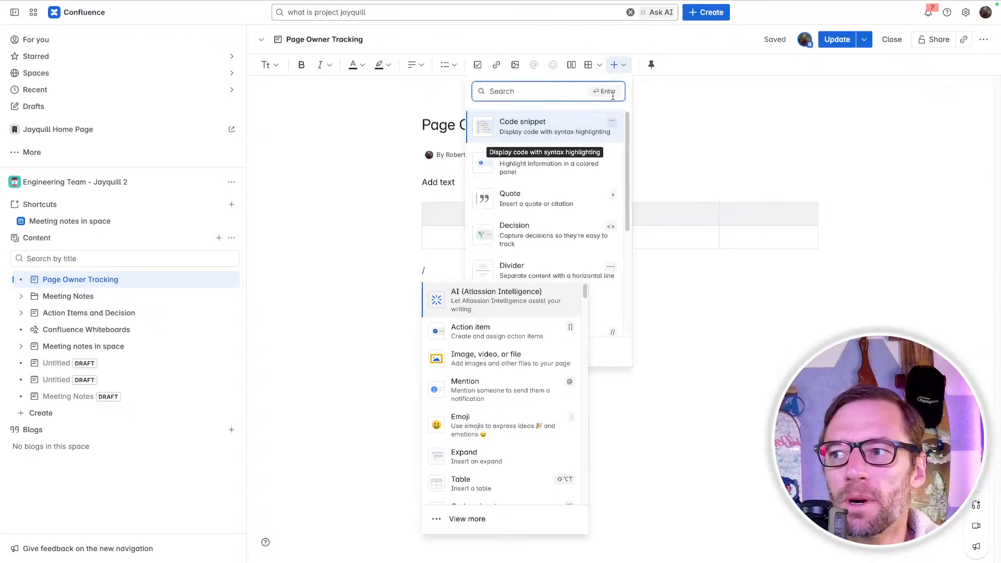
pyautogui.scroll(-10, 498, 391)
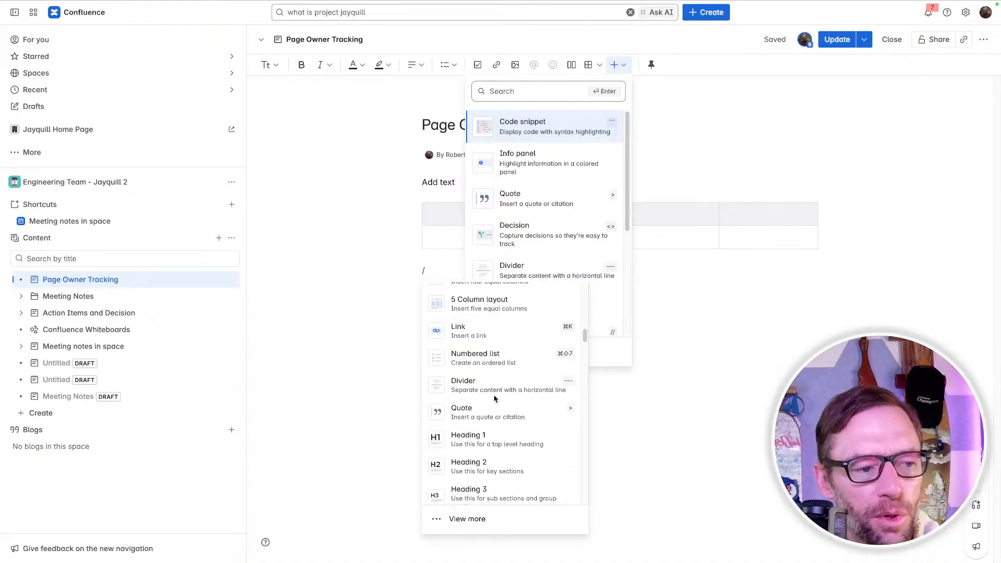
pyautogui.scroll(2, 496, 394)
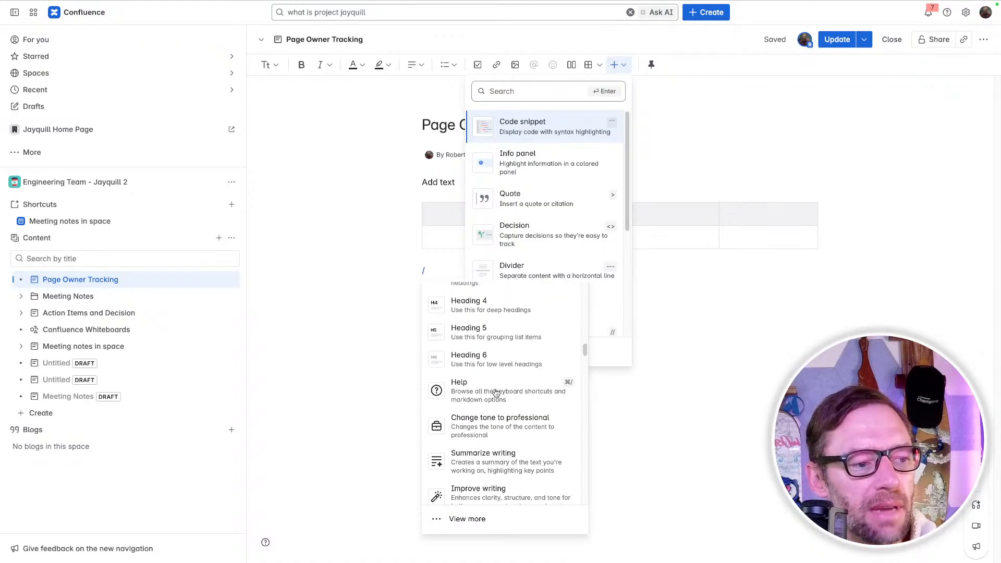
pyautogui.scroll(-15, 495, 392)
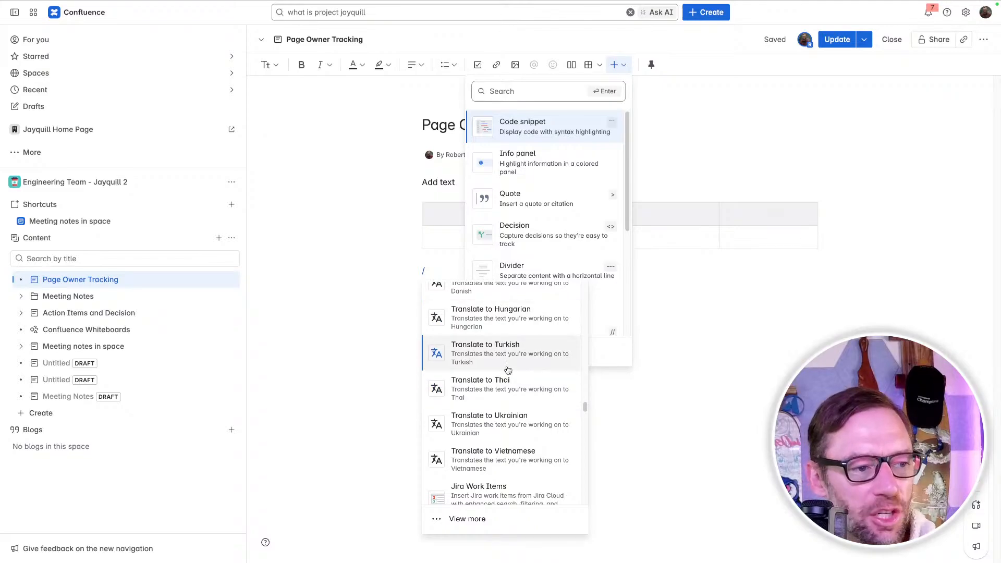
pyautogui.scroll(-5, 507, 370)
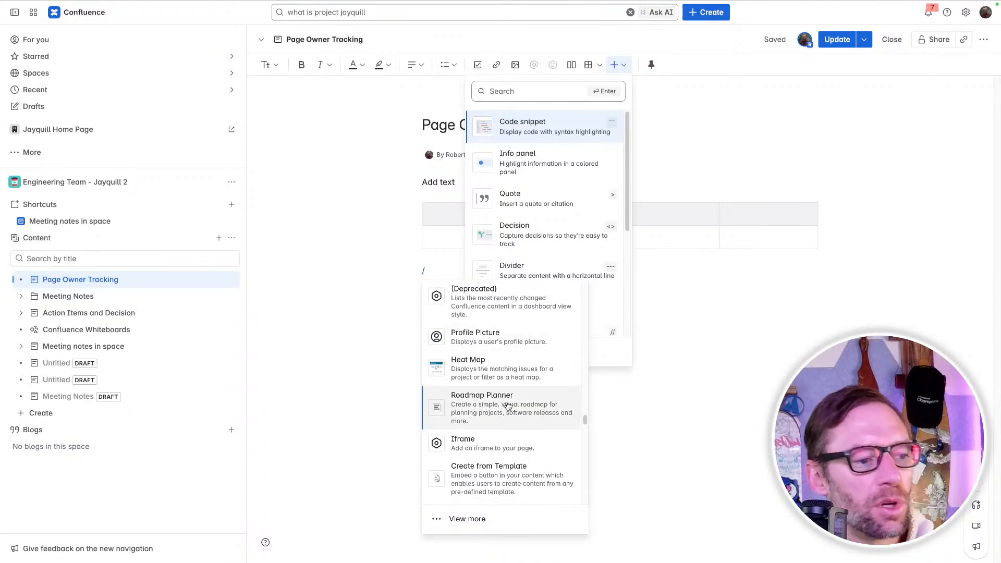
pyautogui.scroll(-3, 507, 406)
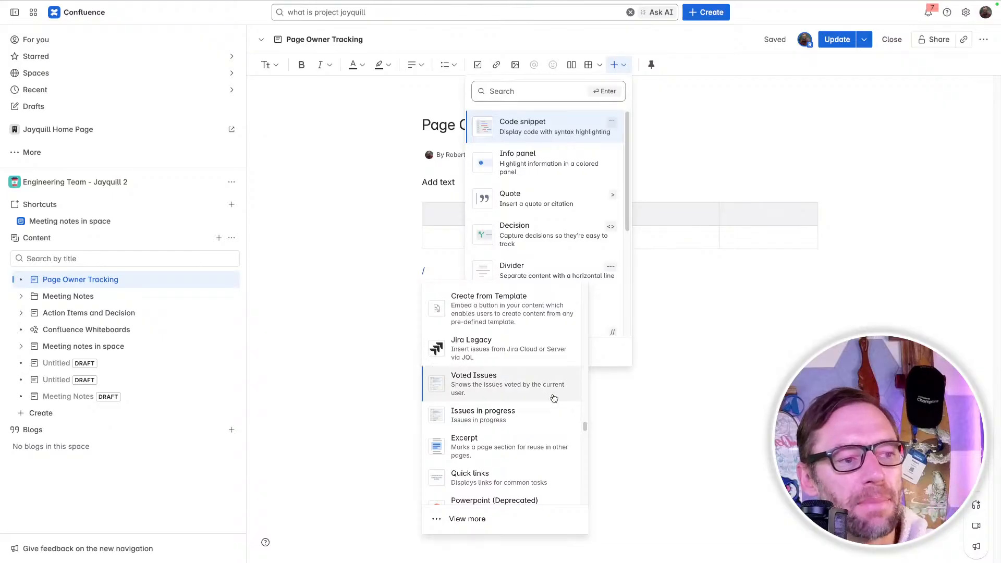
pyautogui.scroll(-2, 529, 412)
pyautogui.scroll(-3, 526, 401)
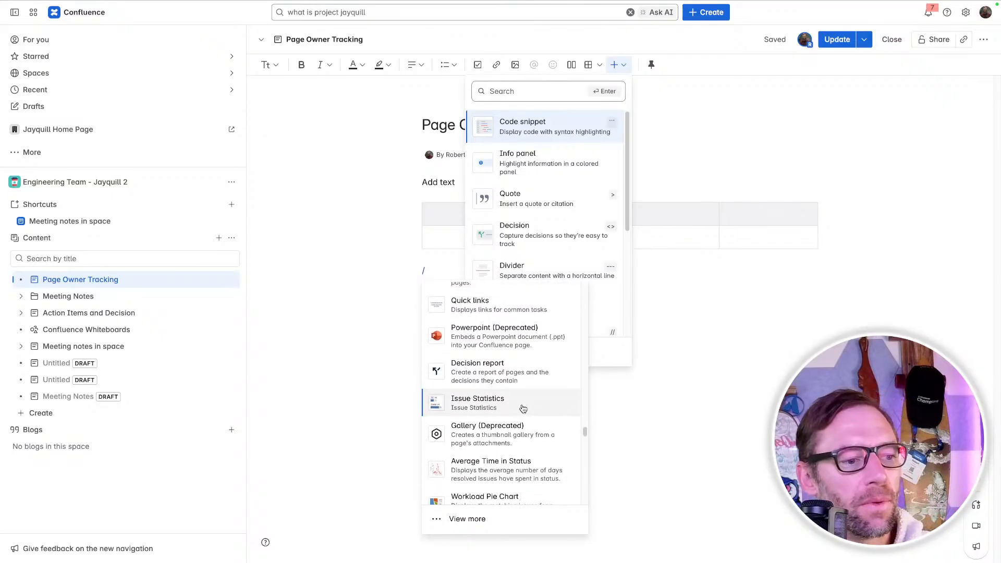
pyautogui.scroll(-2, 523, 408)
pyautogui.scroll(-7, 513, 371)
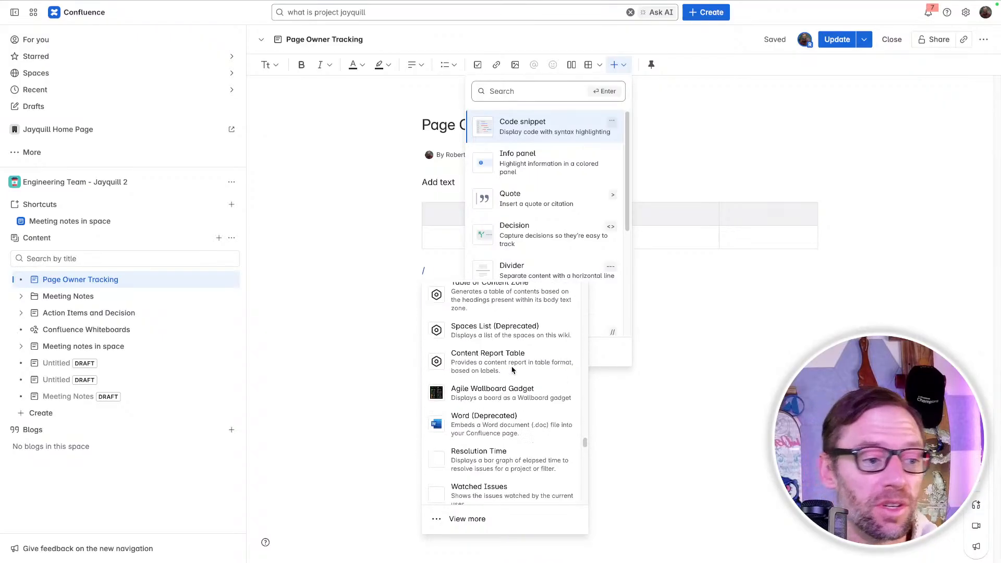
pyautogui.scroll(-5, 513, 371)
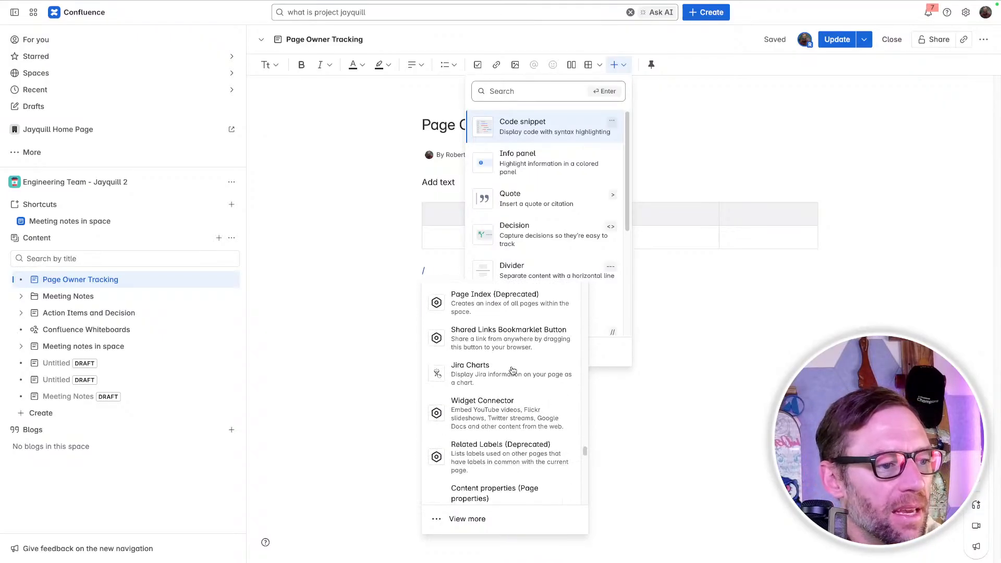
pyautogui.scroll(-8, 512, 371)
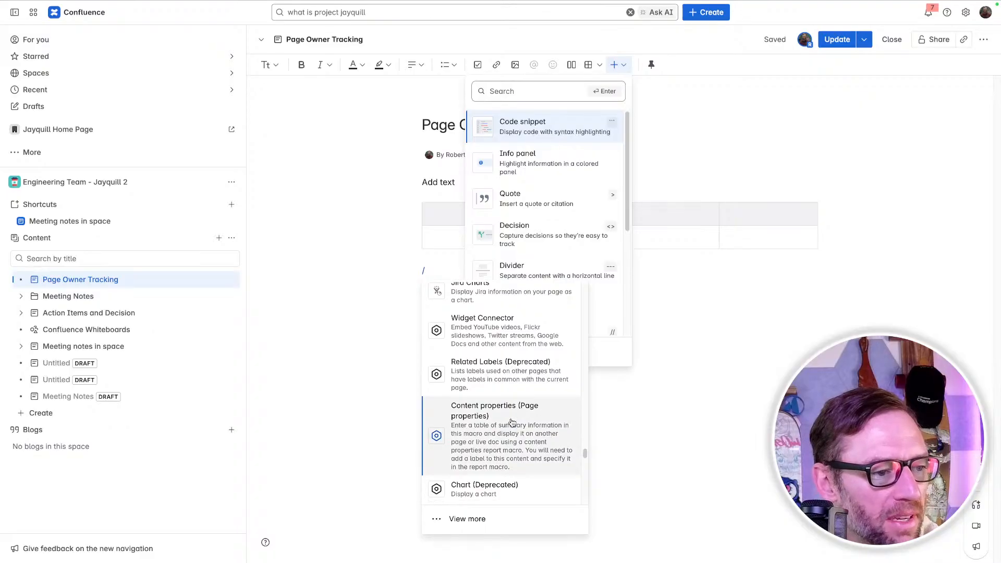
pyautogui.scroll(-6, 513, 423)
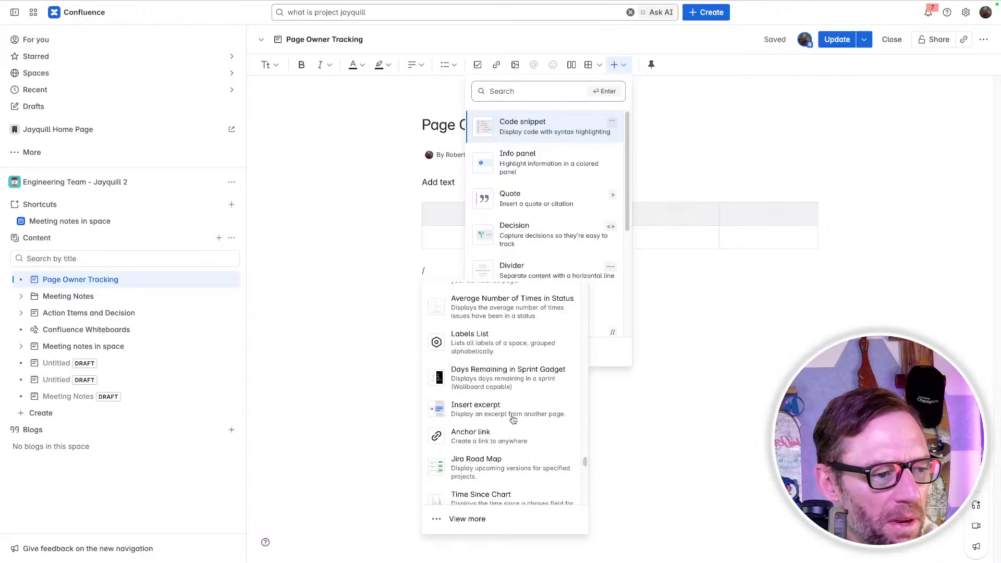
pyautogui.scroll(-2, 513, 419)
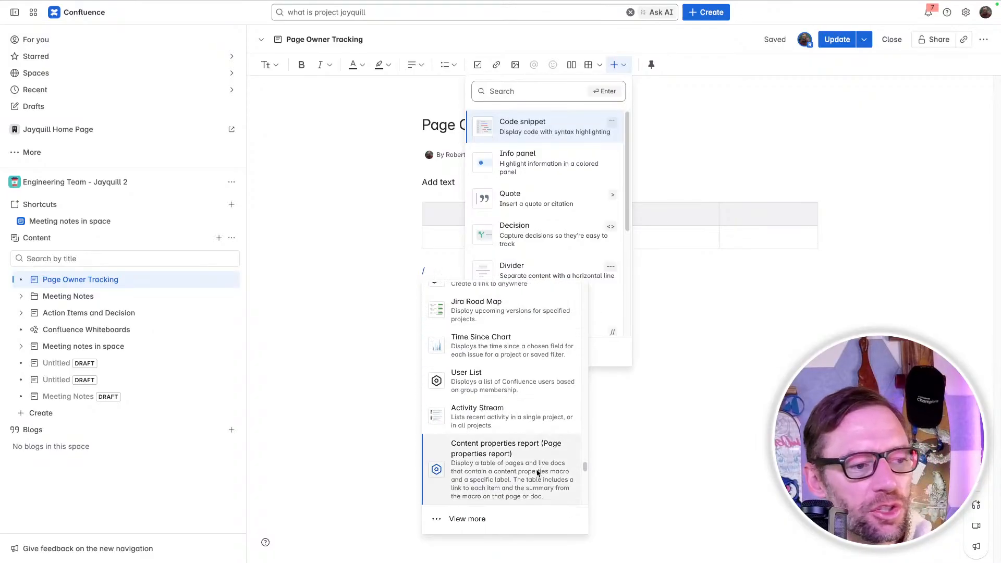
pyautogui.scroll(-5, 527, 407)
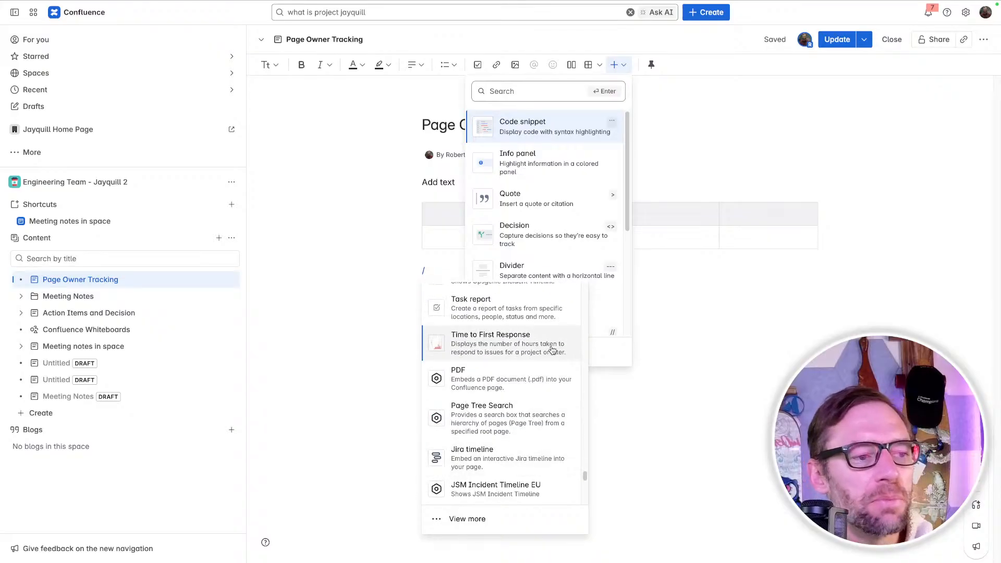
pyautogui.click(628, 65)
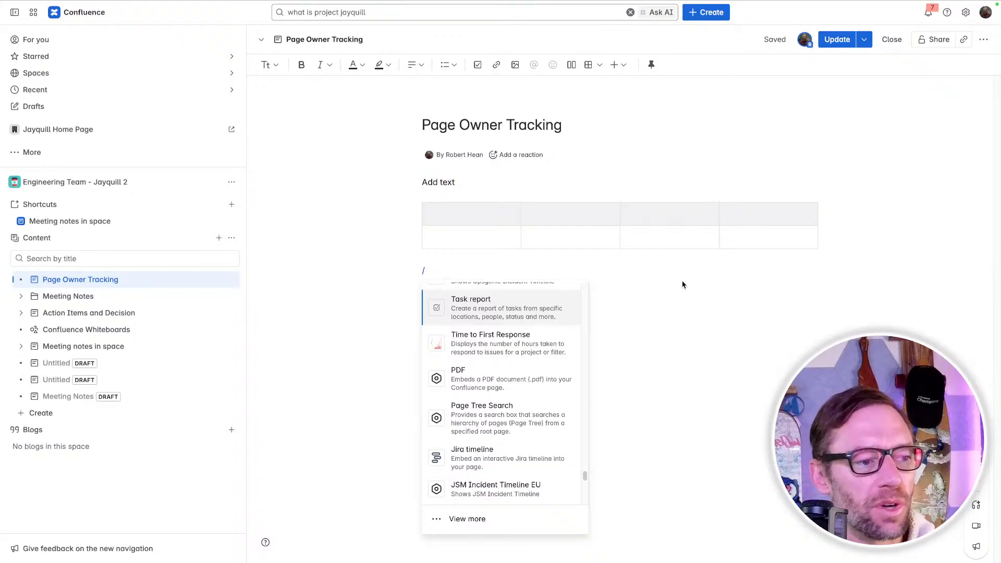
pyautogui.scroll(-5, 525, 367)
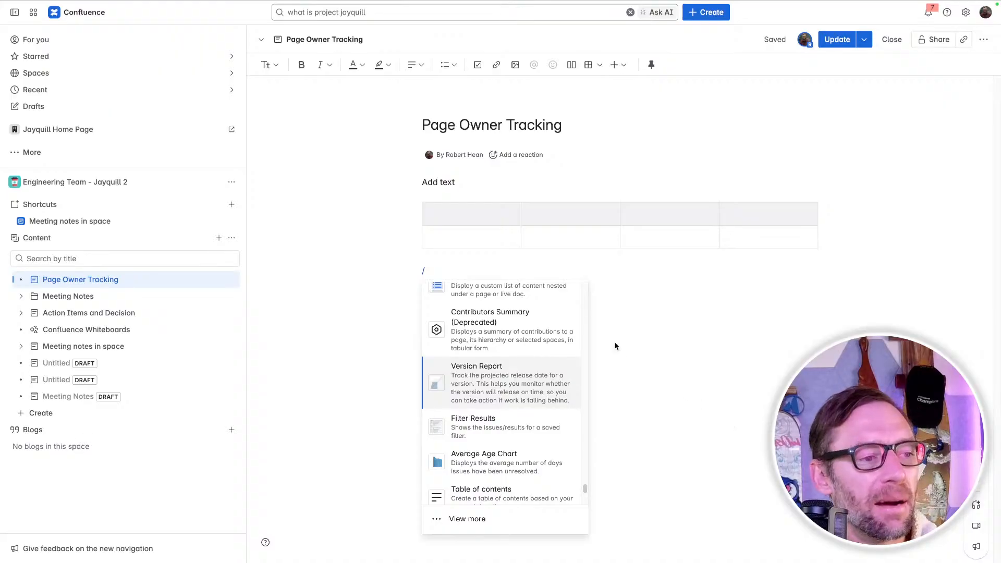
# Close the page editor without publishing the changes, and show the content types that can be created.
pyautogui.press('BackSpace')
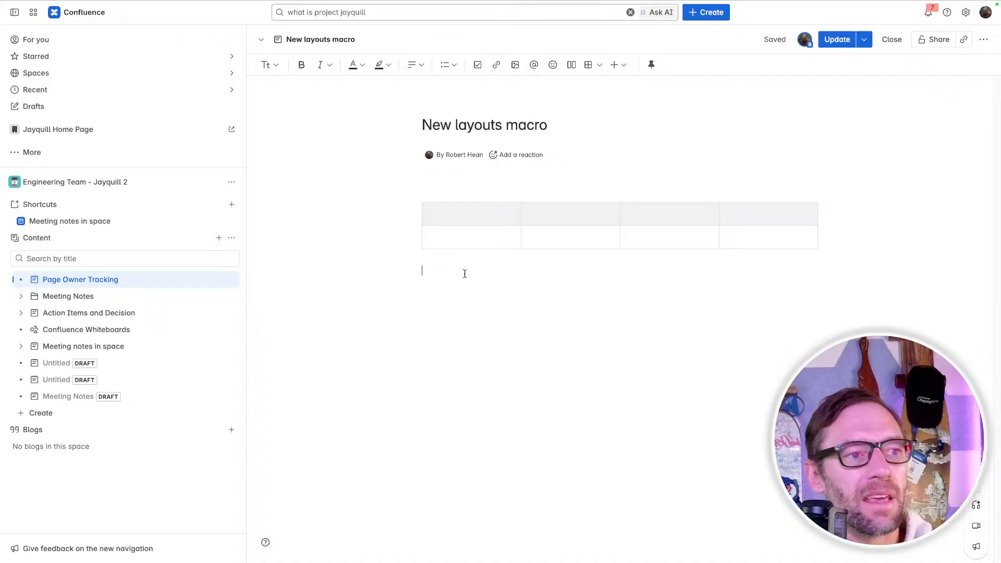
pyautogui.click(892, 39)
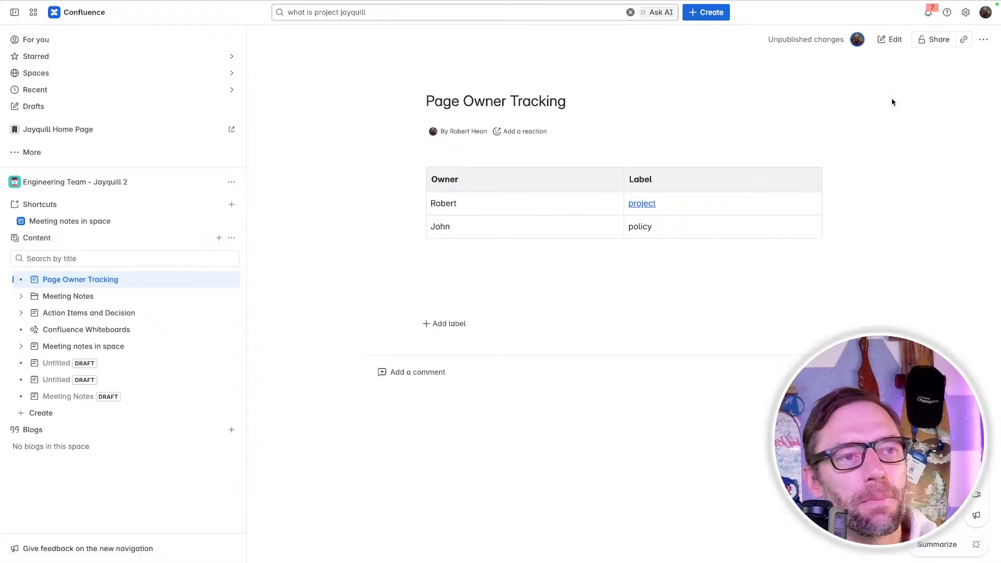
pyautogui.click(699, 18)
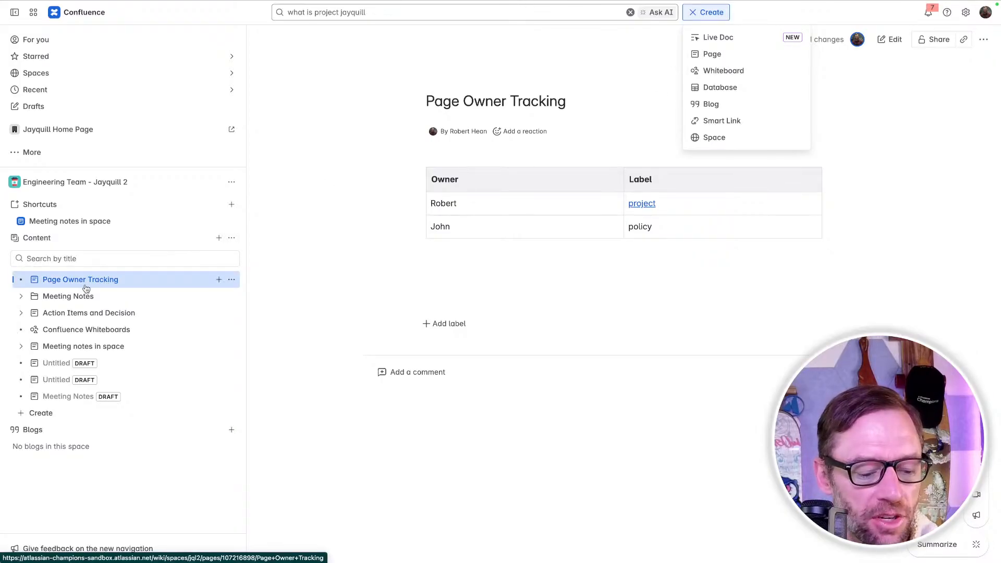
# Move the Confluence Whiteboards item under the Action Items and Decision page in the content tree, and collapse that page.
pyautogui.moveTo(43, 331)
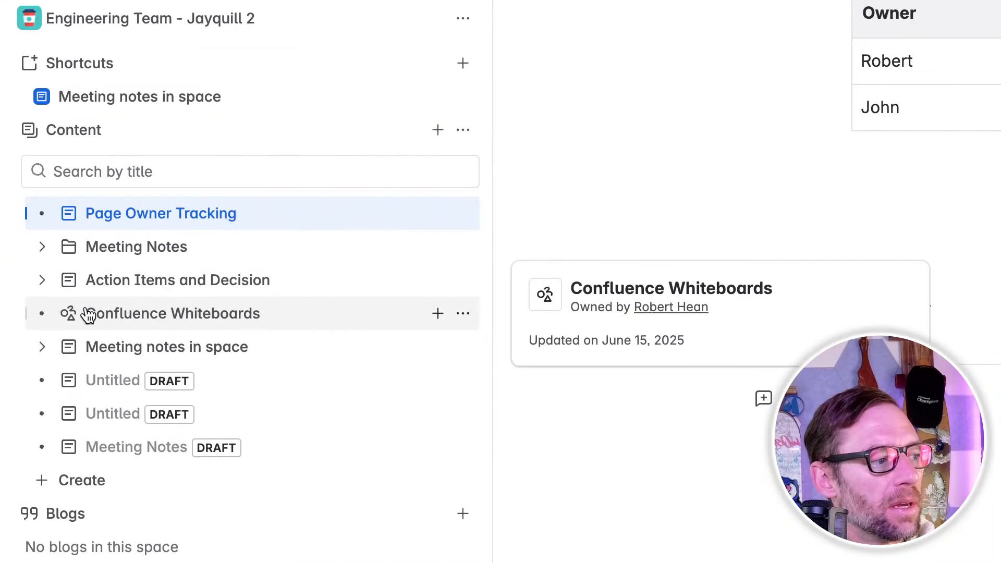
pyautogui.click(37, 282)
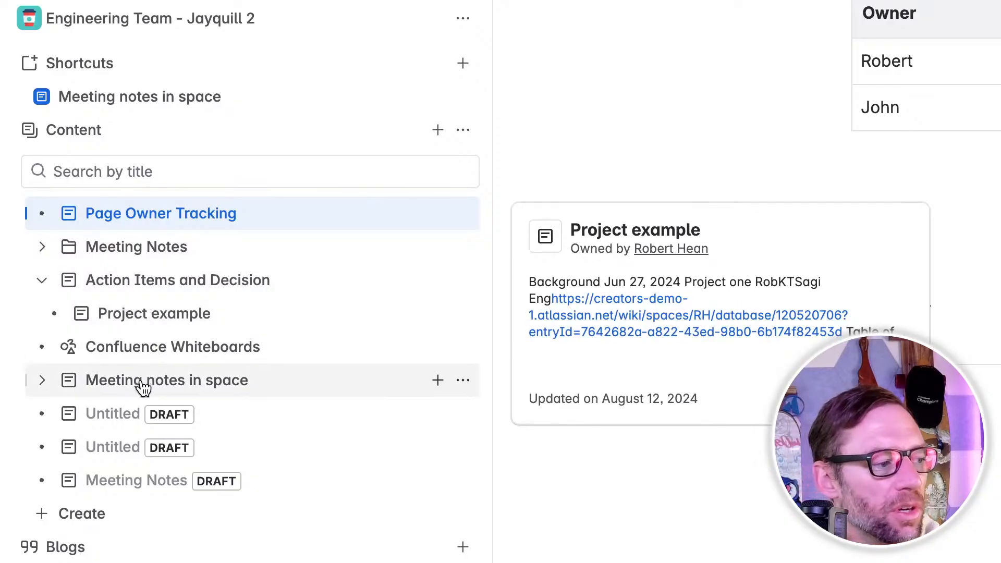
pyautogui.moveTo(145, 350); pyautogui.dragTo(241, 305)
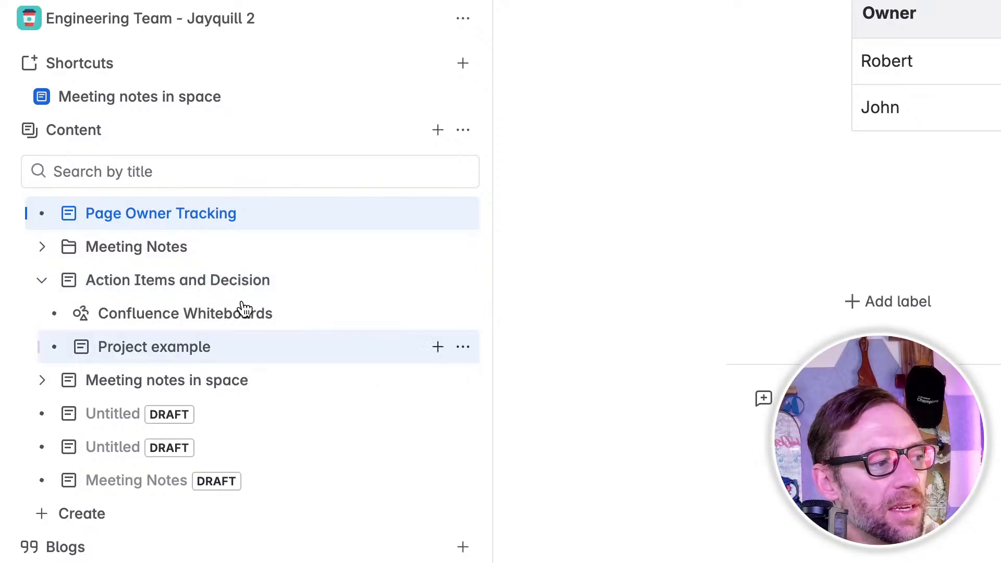
pyautogui.click(41, 280)
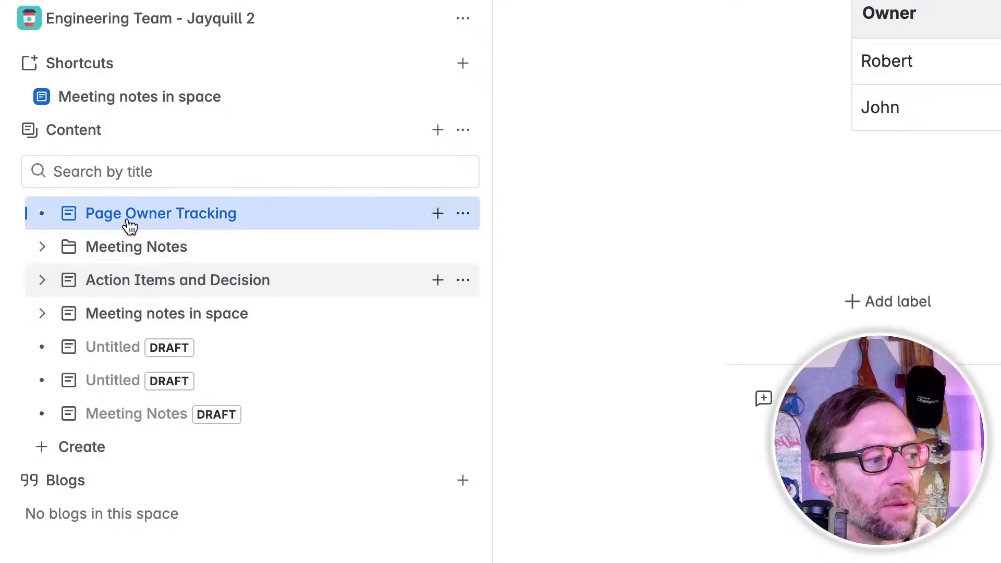
# Move Page Owner Tracking below the Meeting Notes folder in the content tree, and expand the Action Items and Decision page.
pyautogui.moveTo(129, 224); pyautogui.dragTo(163, 268)
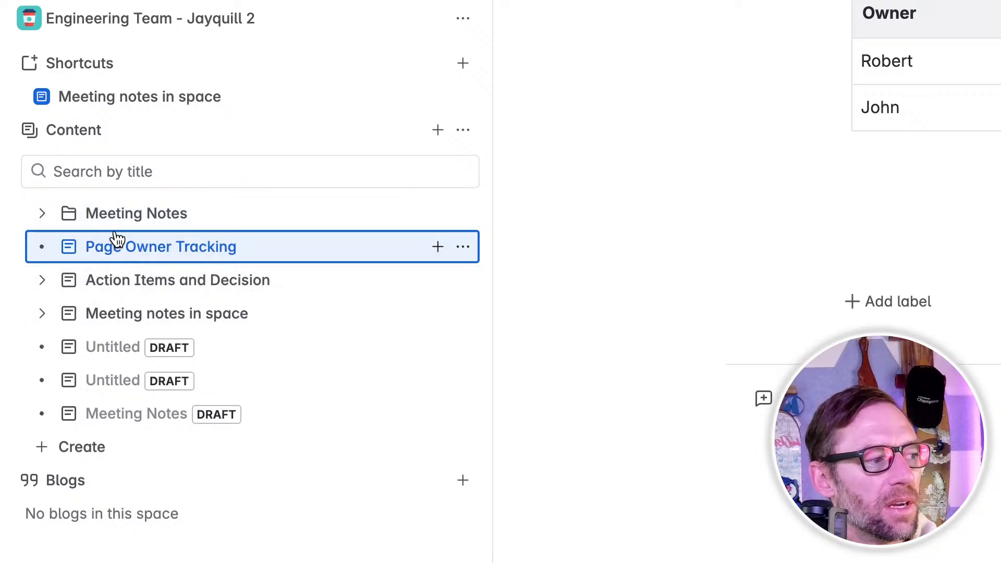
pyautogui.moveTo(96, 405); pyautogui.dragTo(135, 352)
pyautogui.click(42, 280)
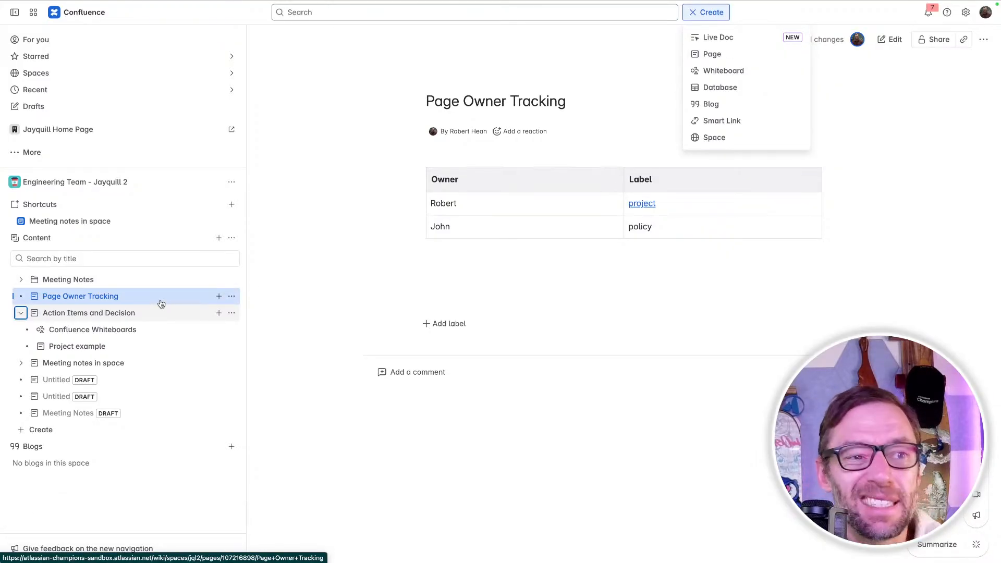
# Create a new blank page beneath Page Owner Tracking and place the cursor in its body.
pyautogui.click(731, 59)
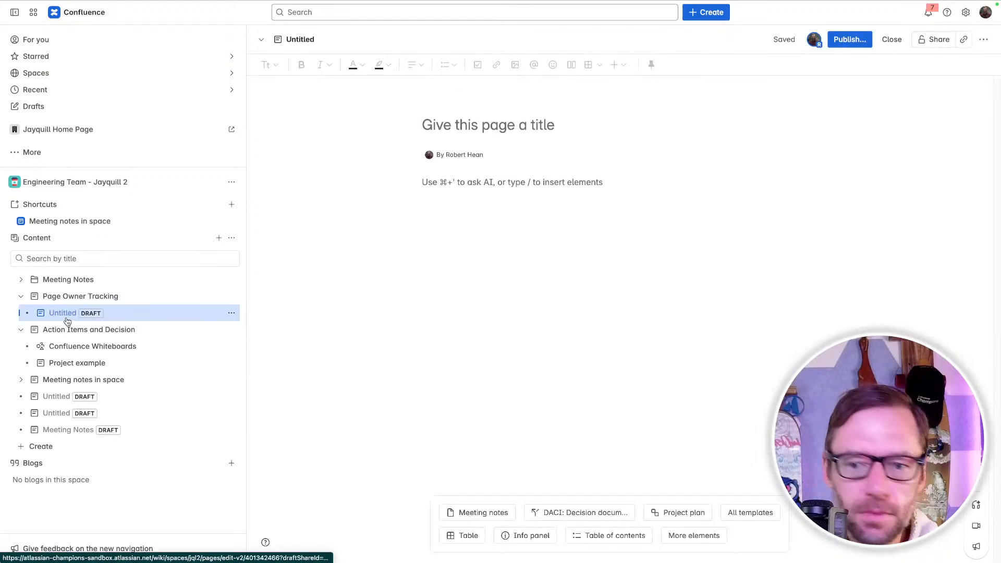
pyautogui.moveTo(46, 304)
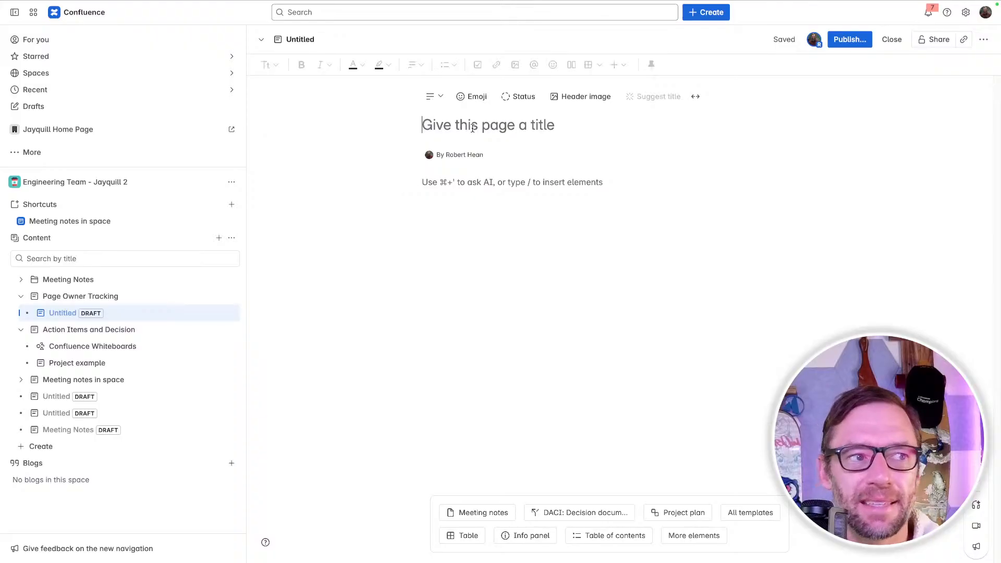
pyautogui.click(475, 185)
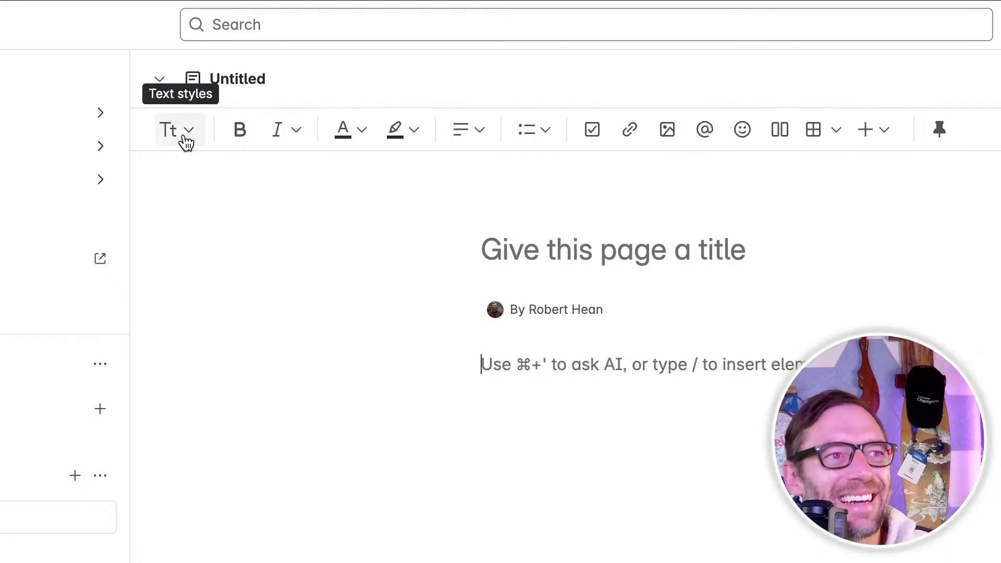
# Add a Heading 1 line reading "Background" with the normal text line "This is text" beneath it.
pyautogui.click(185, 139)
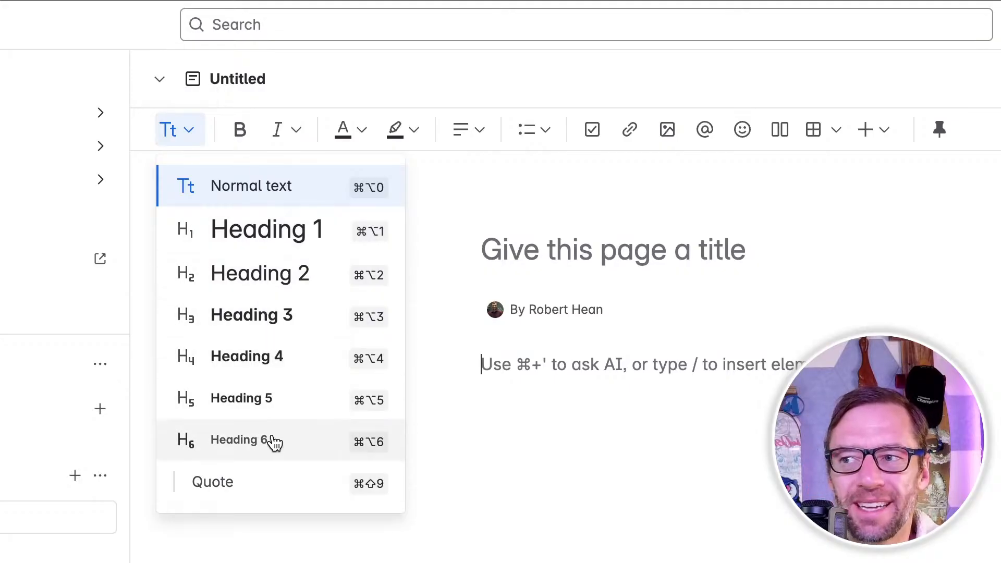
pyautogui.click(287, 254)
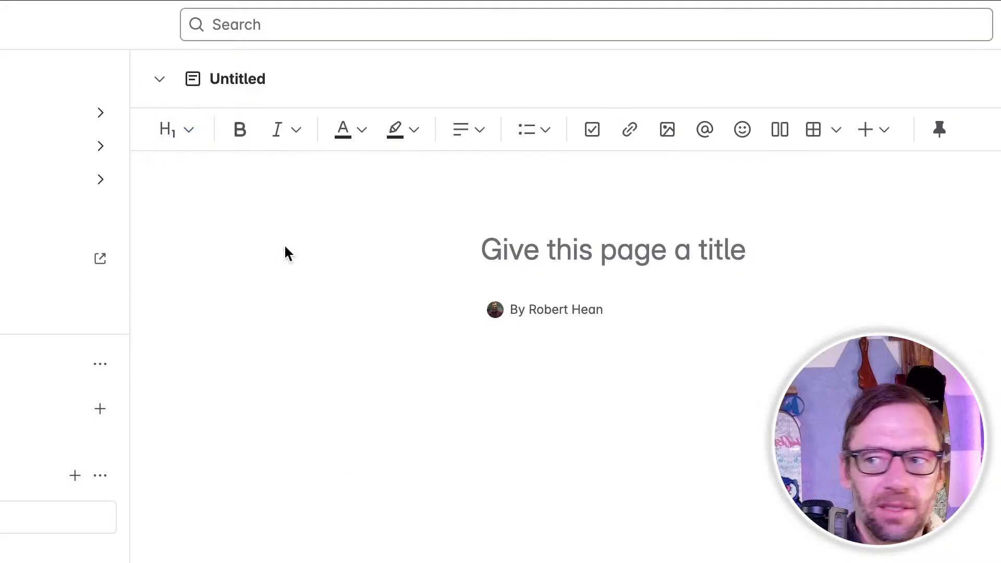
pyautogui.write('Background')
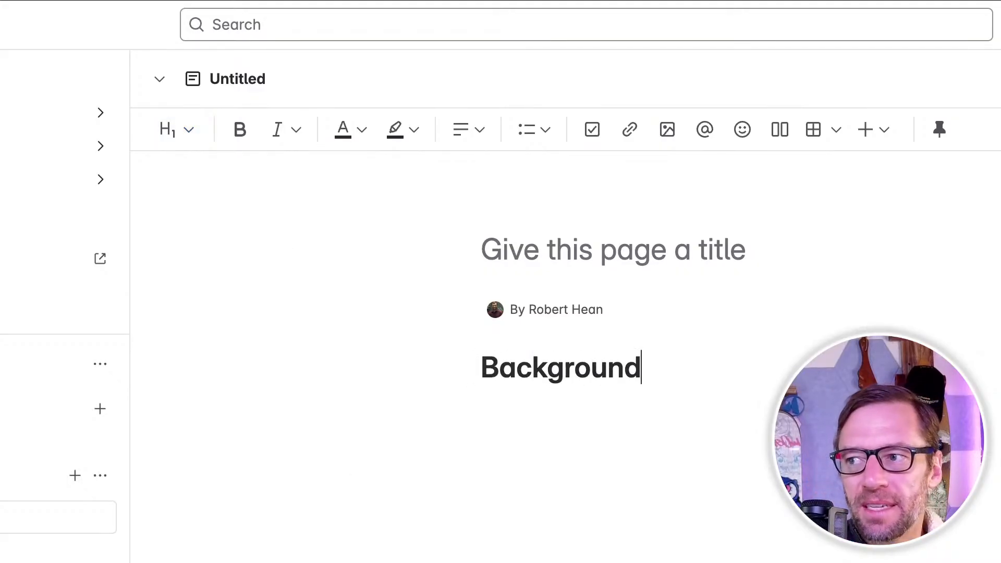
pyautogui.press('Return')
pyautogui.write('This is text')
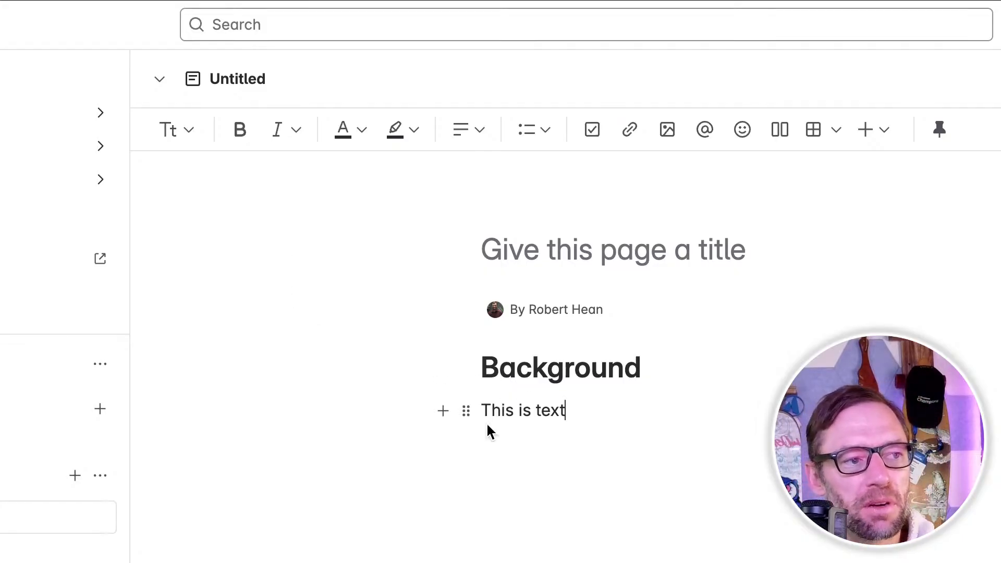
# Examine the text styles of the "Background" heading and the "This is text" line, and compare the available heading levels.
pyautogui.click(191, 141)
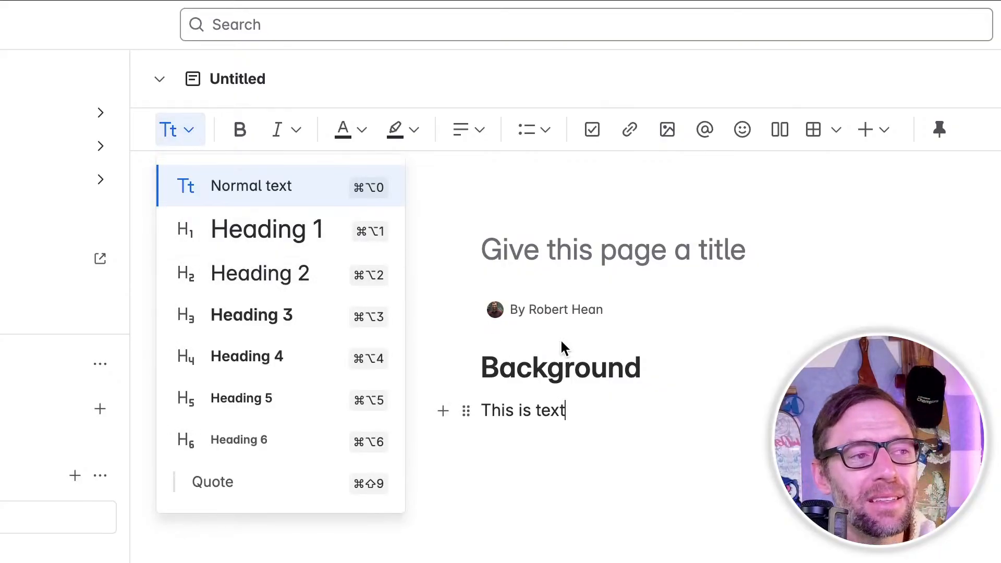
pyautogui.click(561, 345)
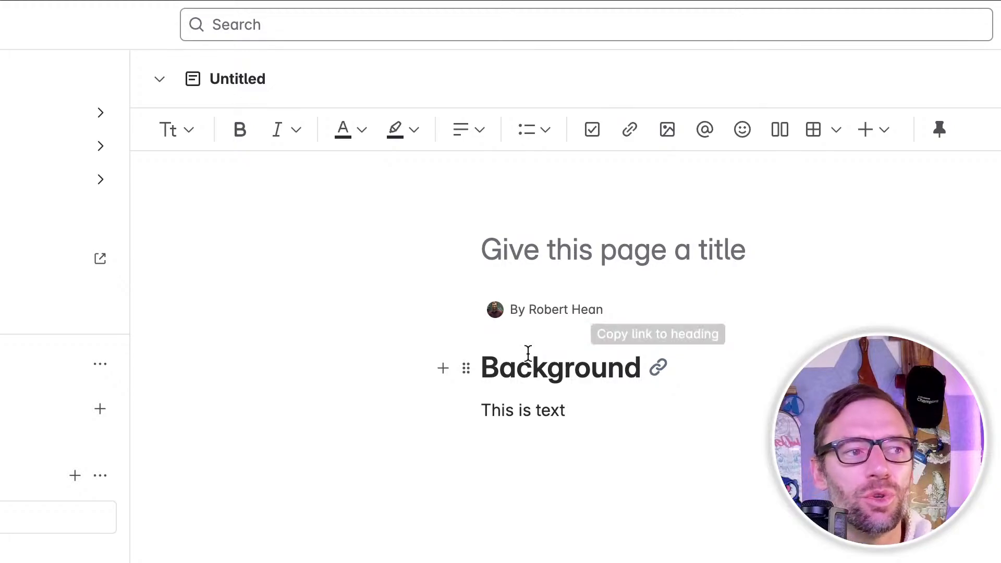
pyautogui.moveTo(491, 363); pyautogui.dragTo(604, 373)
pyautogui.click(594, 419)
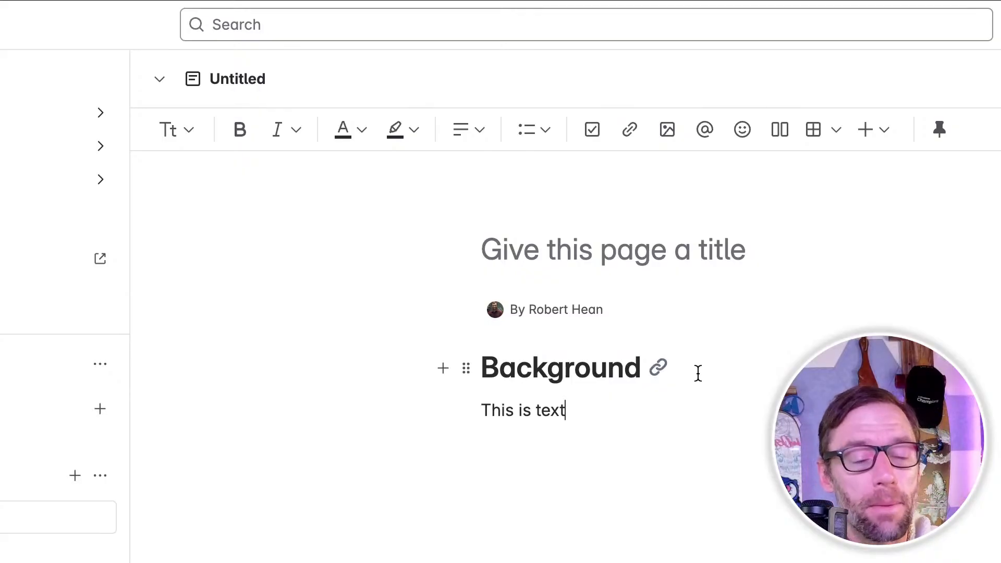
pyautogui.click(579, 442)
pyautogui.click(572, 368)
pyautogui.moveTo(568, 368); pyautogui.dragTo(511, 366)
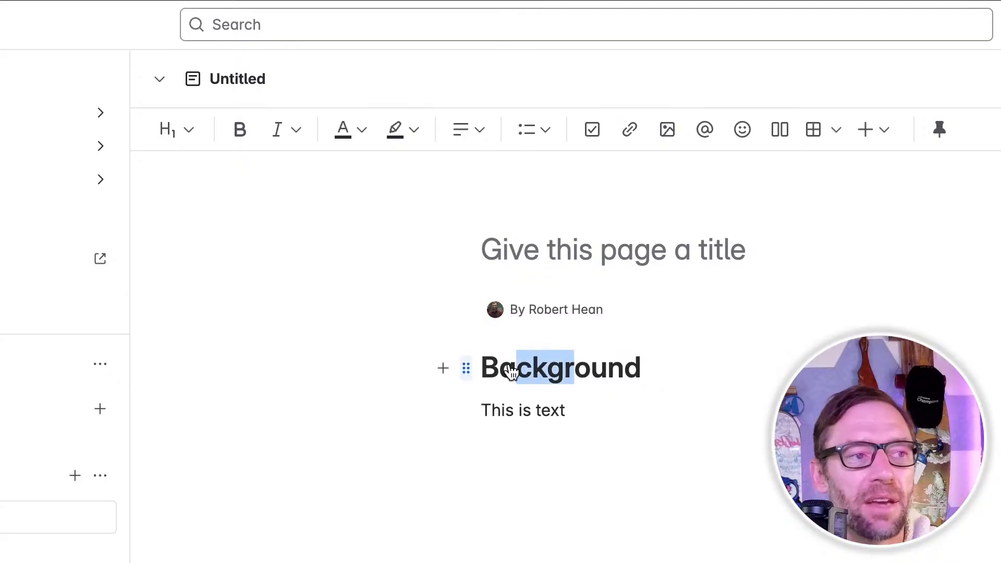
pyautogui.click(516, 368)
pyautogui.click(190, 137)
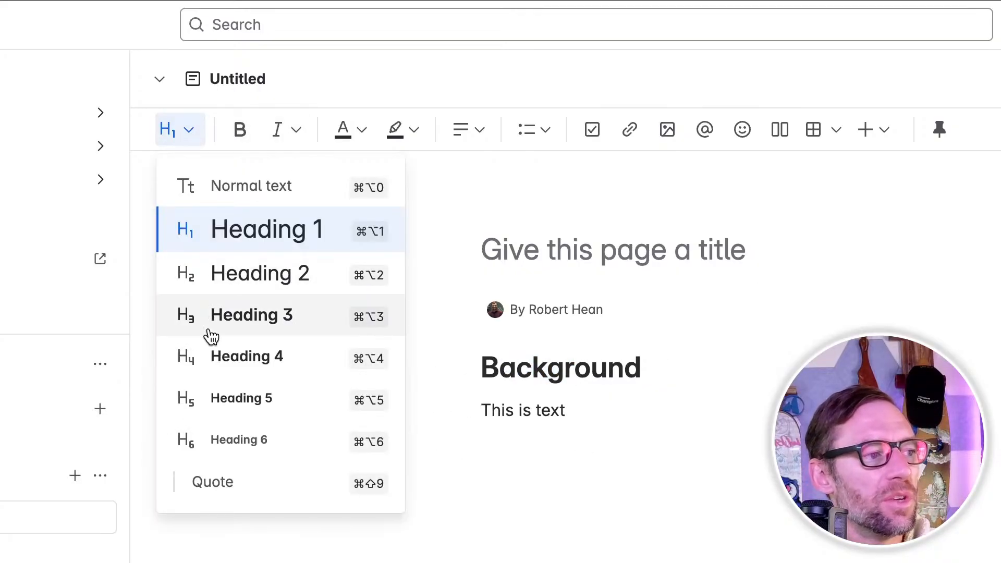
# Add a Heading 6 line reading "This is a header" below the "This is text" line.
pyautogui.click(678, 418)
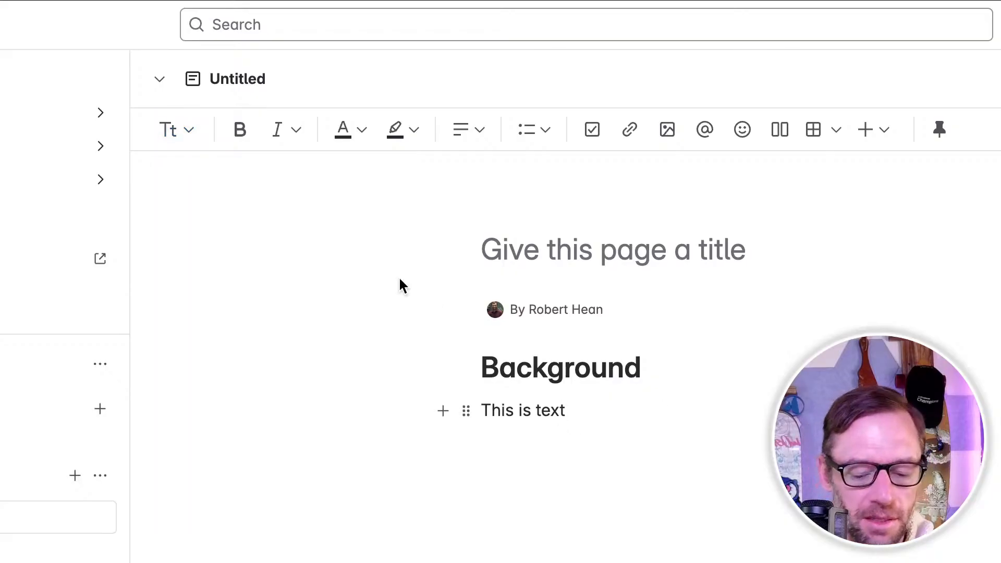
pyautogui.press('Down')
pyautogui.click(191, 134)
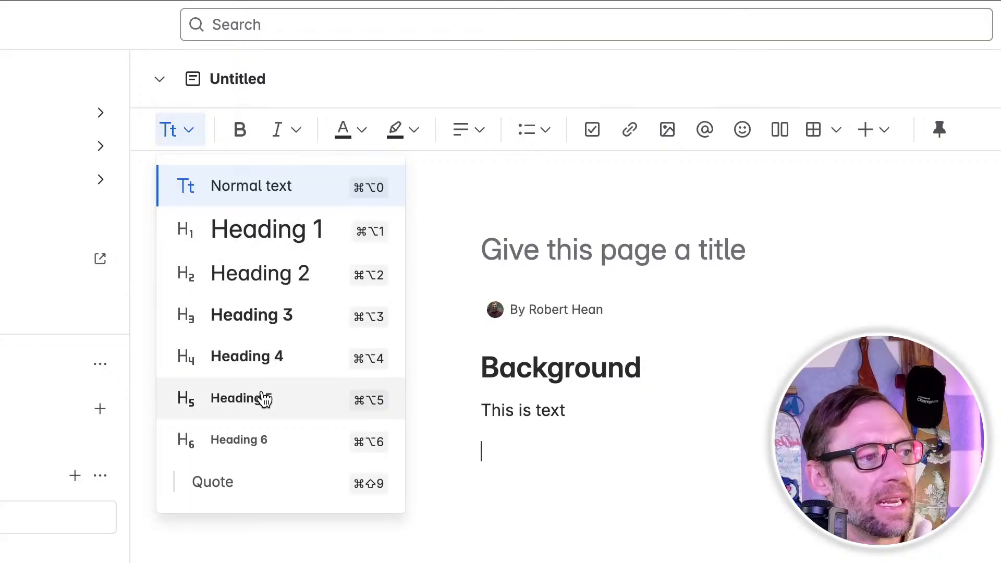
pyautogui.click(274, 452)
pyautogui.write('Thi')
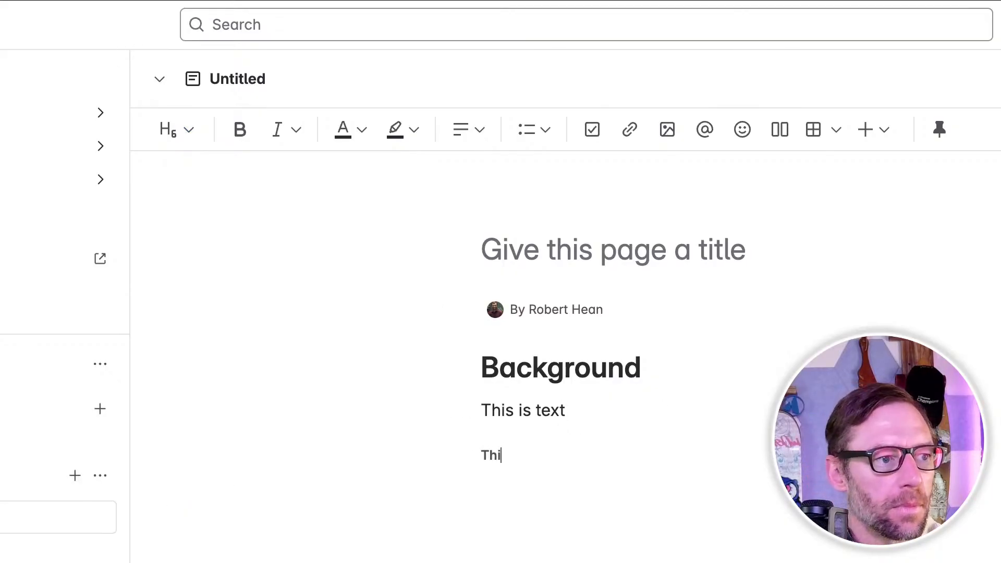
pyautogui.write('s is a header')
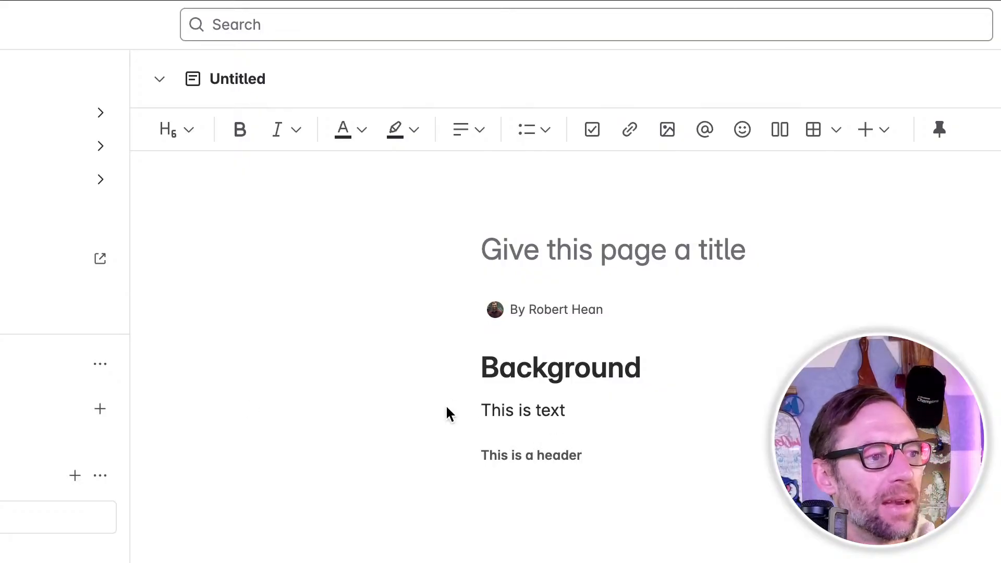
# Examine the additional text formatting options and the text color palette.
pyautogui.click(522, 410)
pyautogui.click(528, 473)
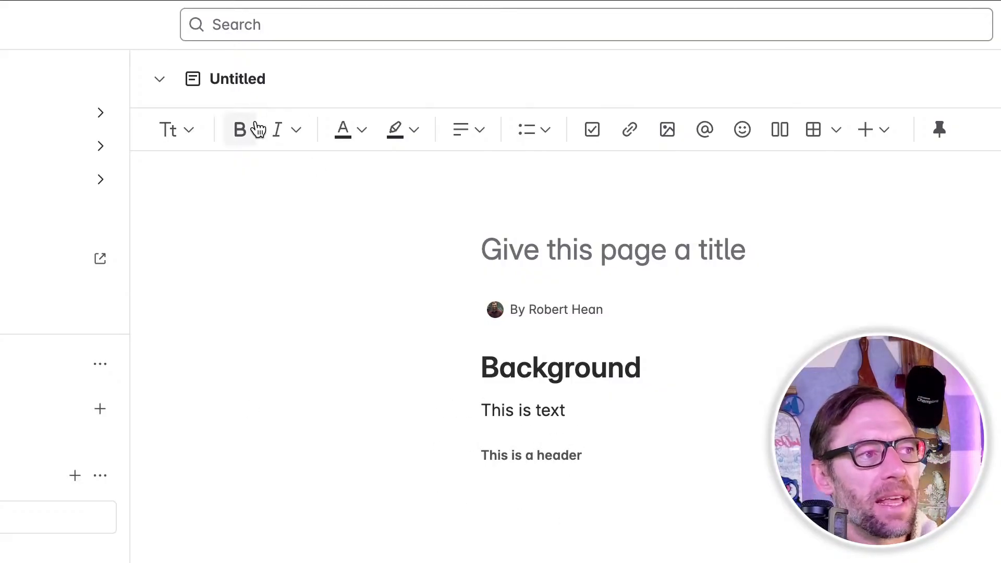
pyautogui.click(298, 131)
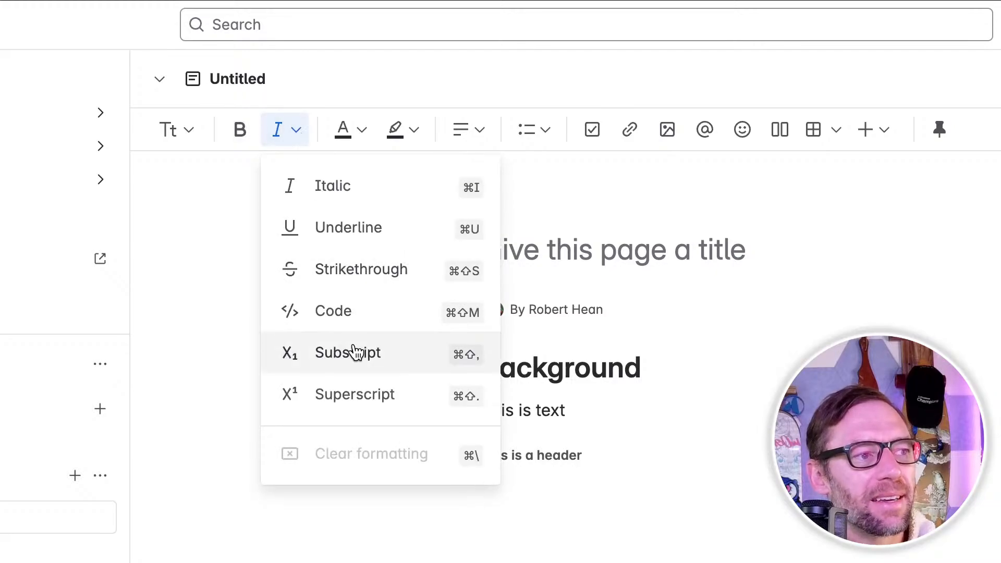
pyautogui.click(343, 131)
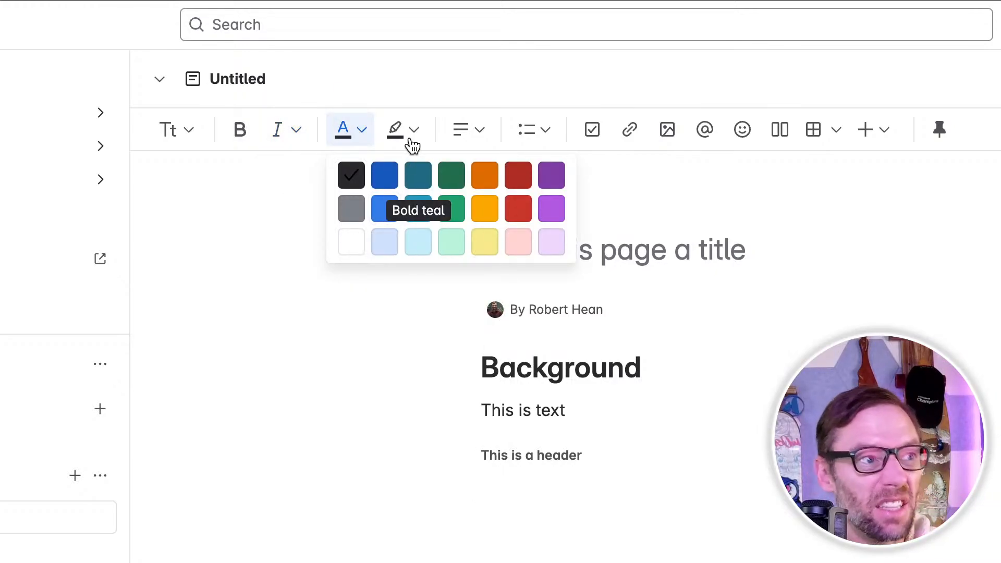
# Highlight the "This is text" line in light green.
pyautogui.moveTo(603, 429); pyautogui.dragTo(483, 420)
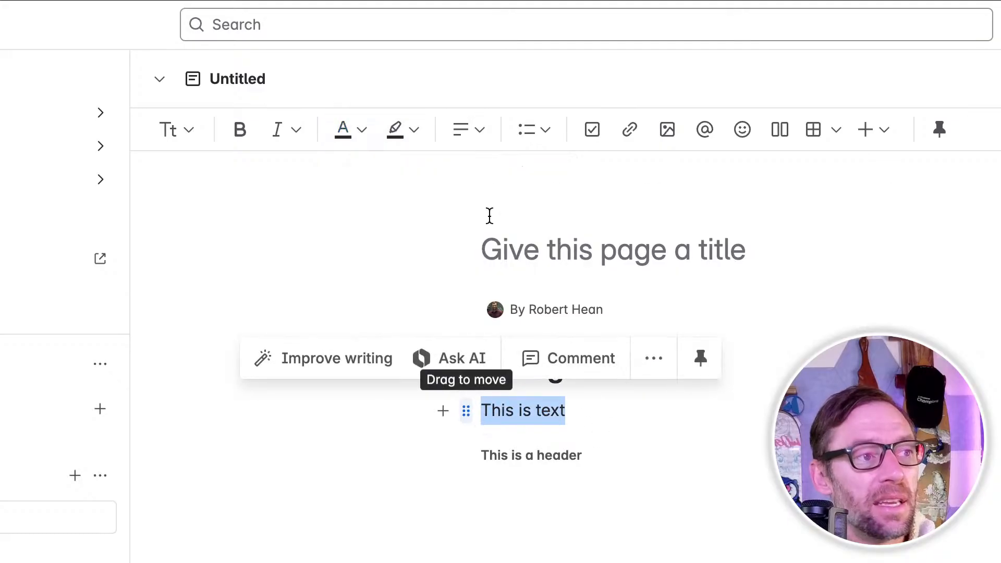
pyautogui.click(389, 130)
pyautogui.click(513, 176)
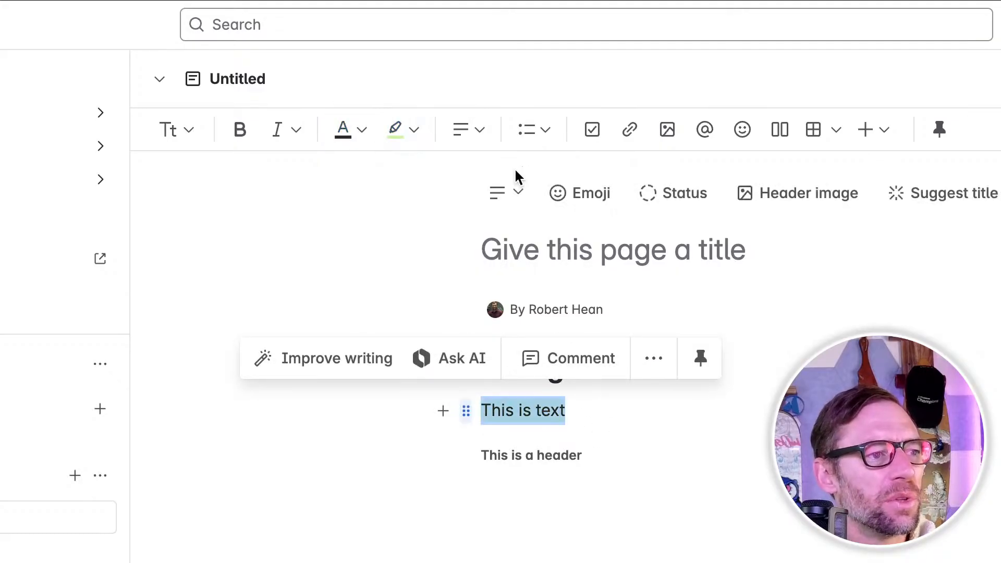
pyautogui.click(656, 421)
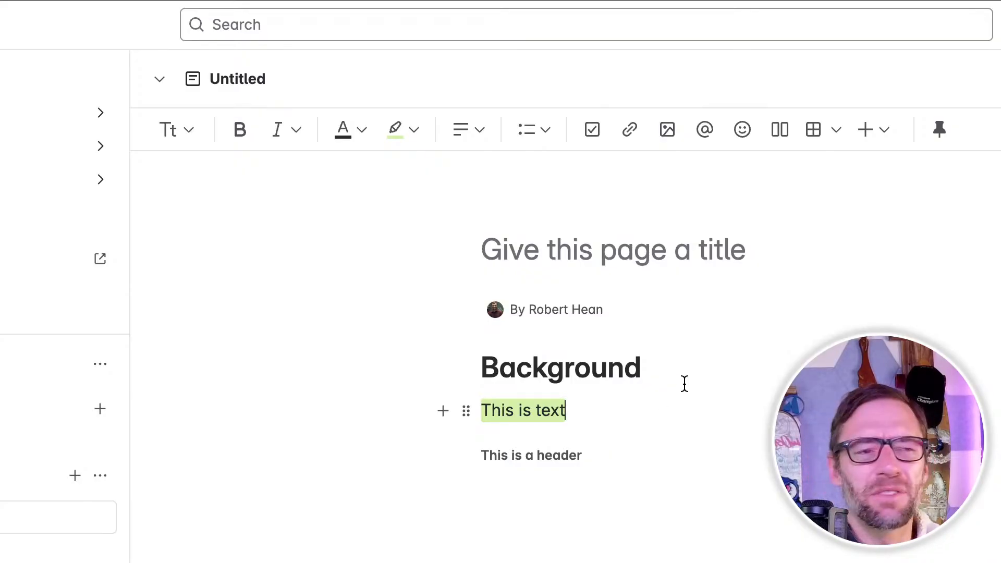
# Center the "This is text" line and return it to left alignment, and view the list and indentation options.
pyautogui.click(468, 132)
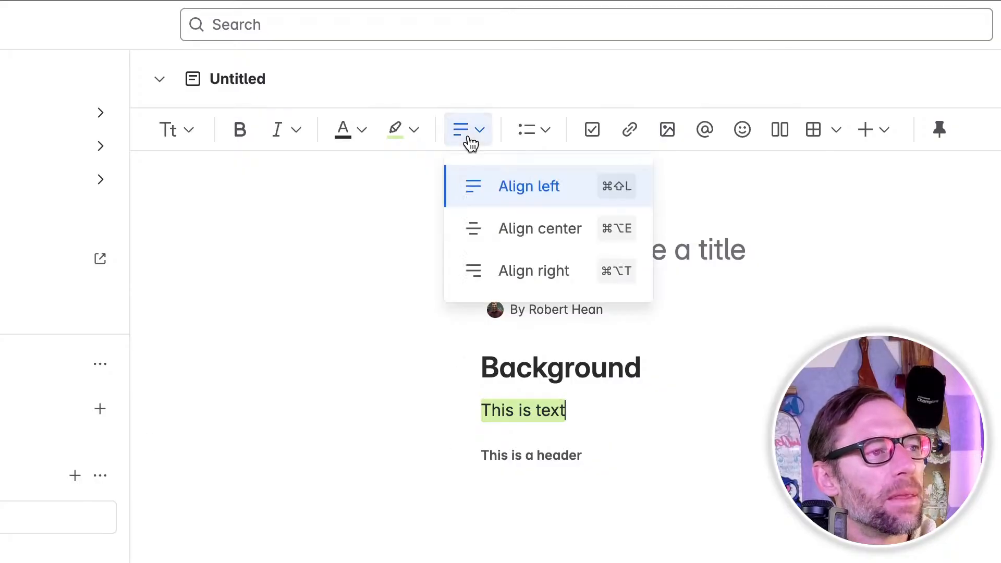
pyautogui.click(540, 232)
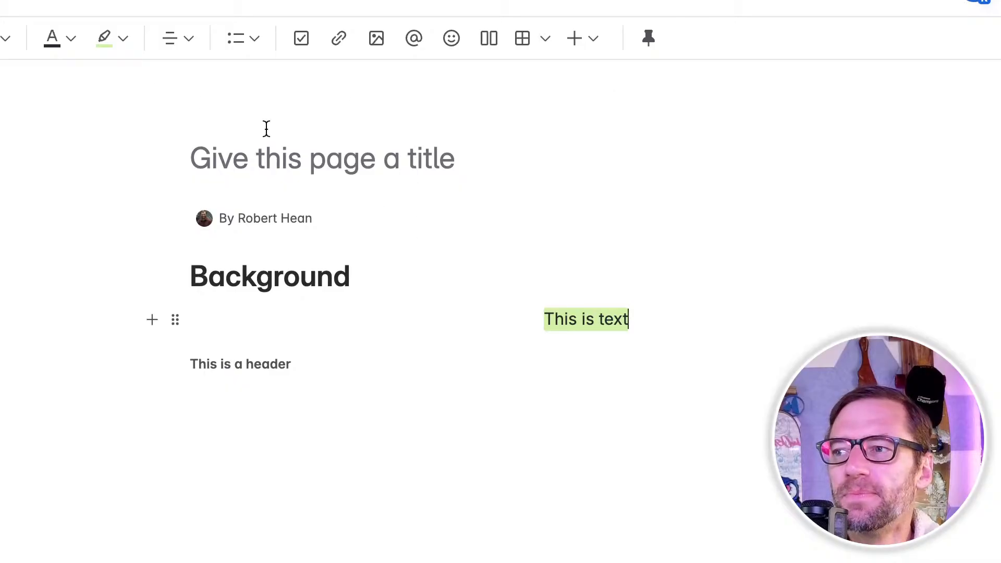
pyautogui.click(177, 40)
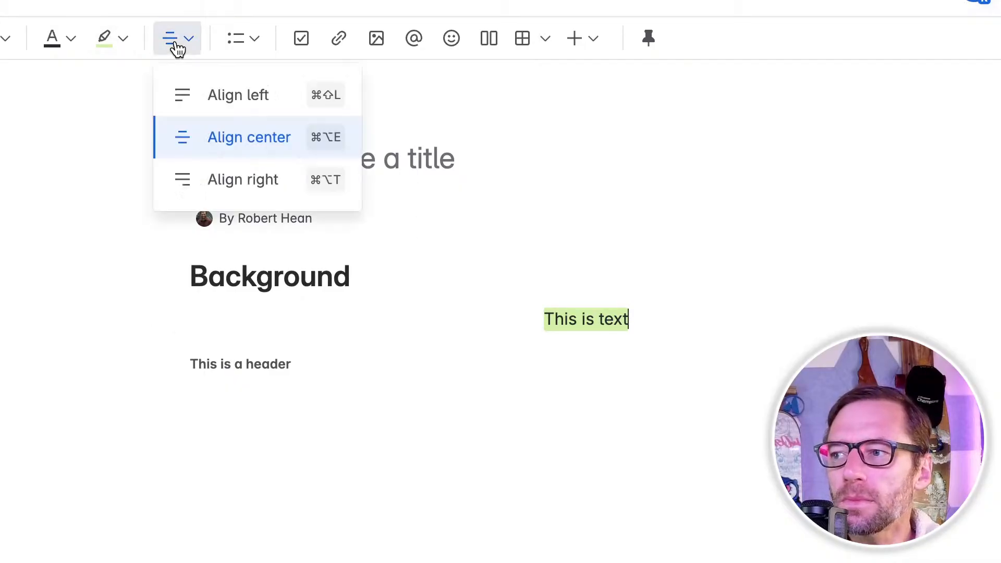
pyautogui.click(228, 107)
pyautogui.click(236, 45)
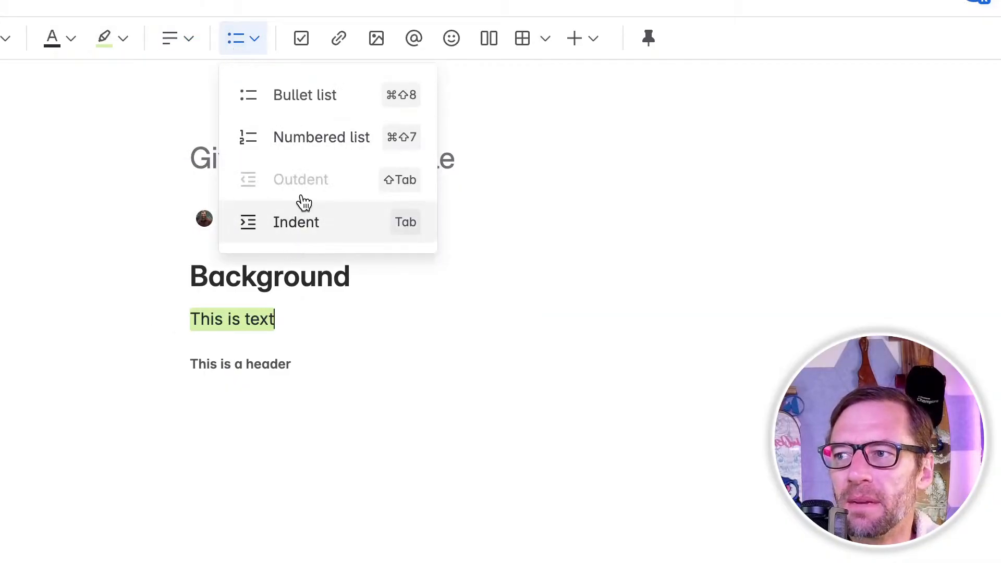
pyautogui.click(259, 51)
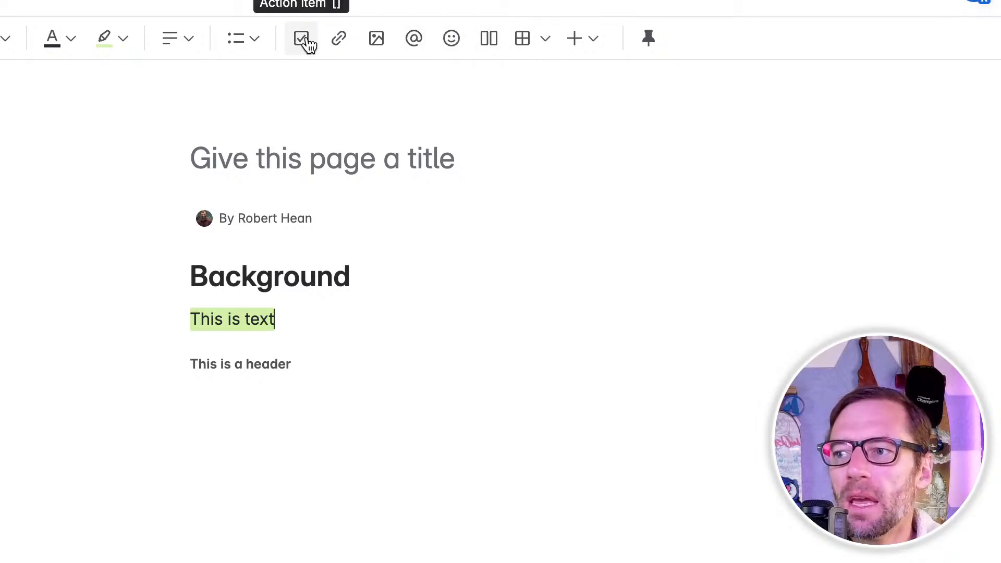
# Add two action items below the "This is a header" line: "Give this page a name" and "Publish the page".
pyautogui.click(312, 433)
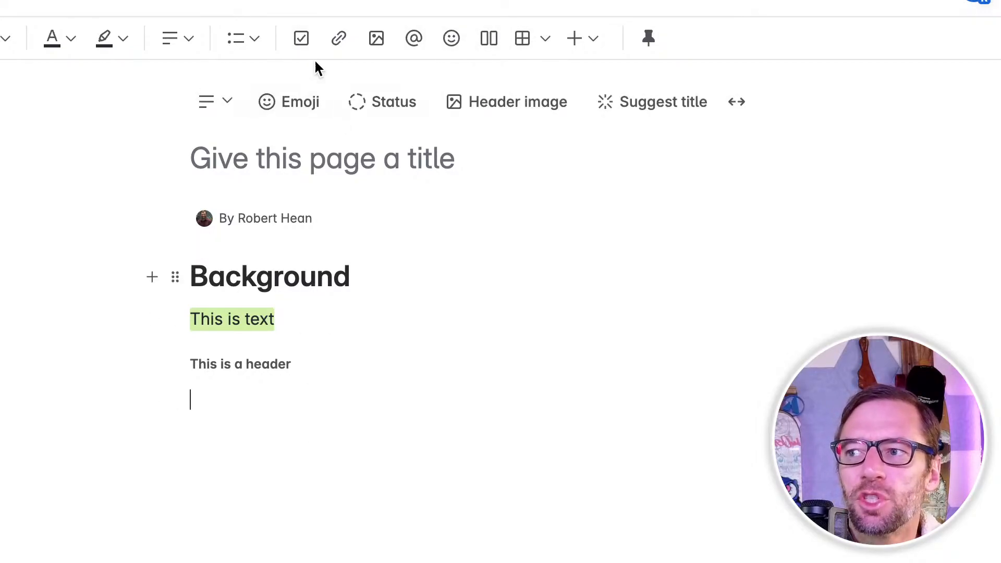
pyautogui.click(308, 42)
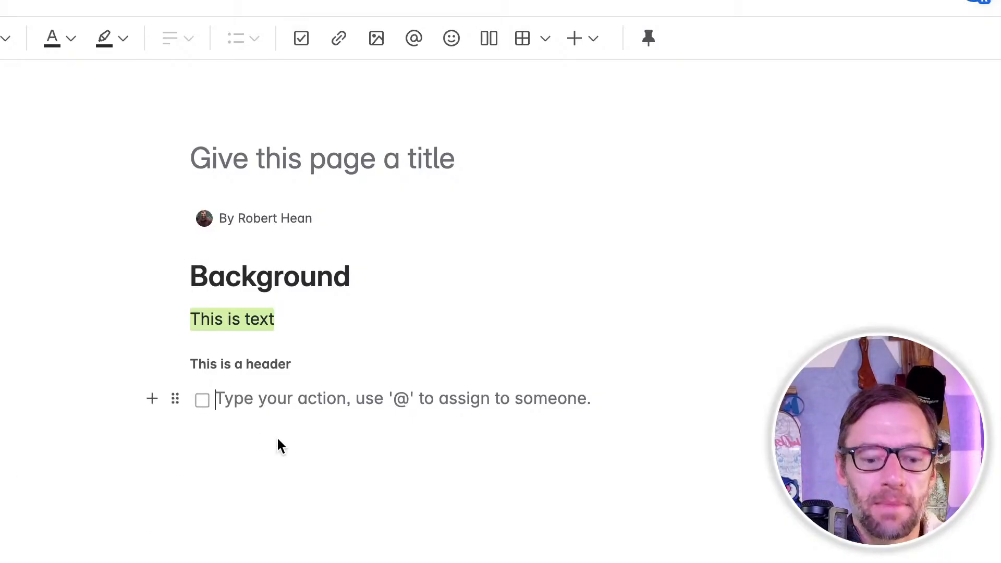
pyautogui.write('Give this page a name')
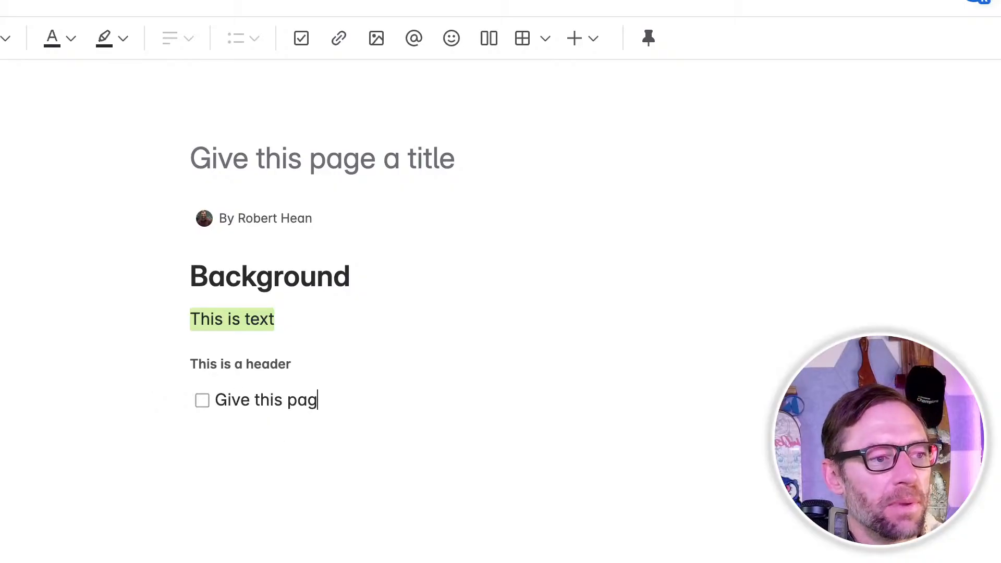
pyautogui.press('Return')
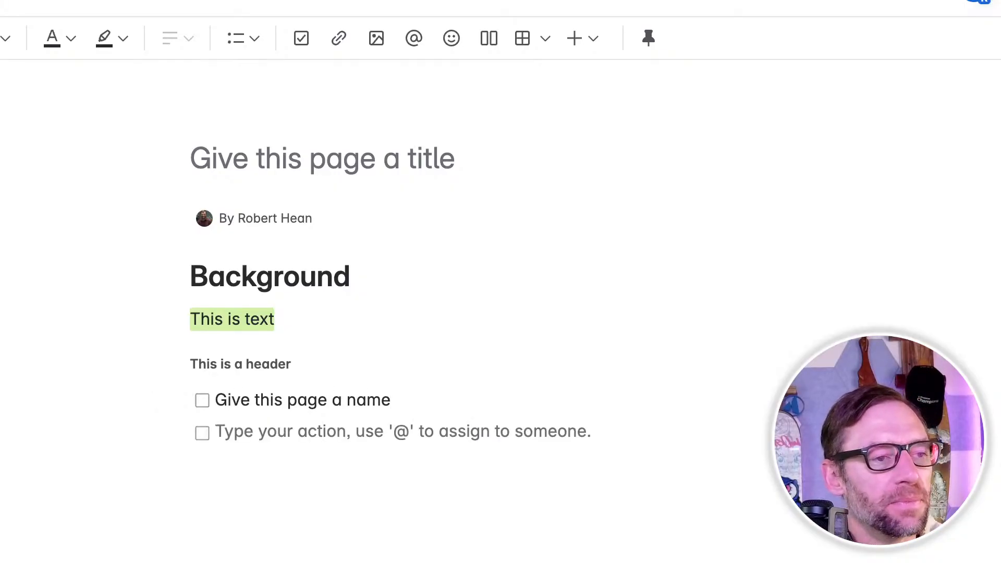
pyautogui.write('Publish the pa')
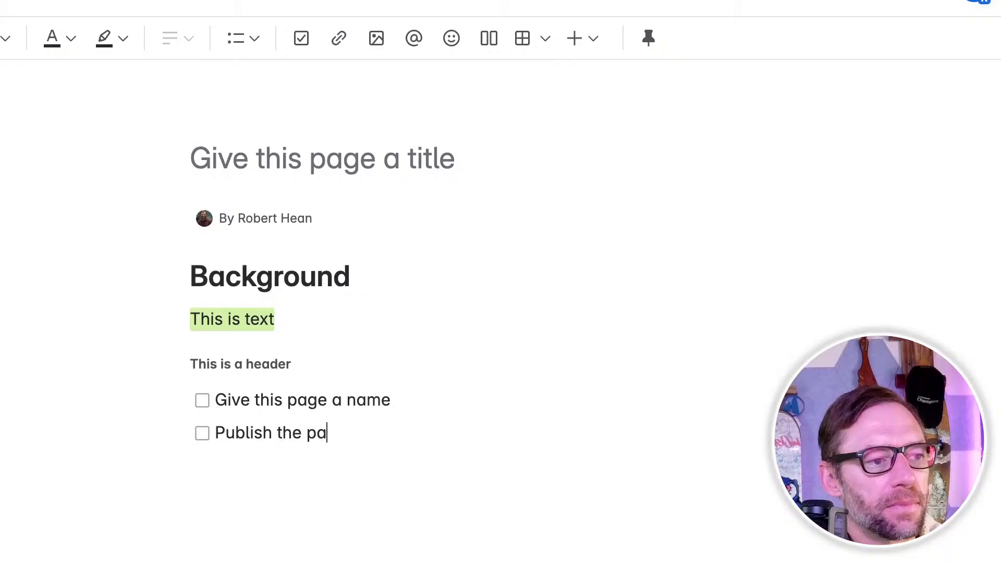
pyautogui.write('ge')
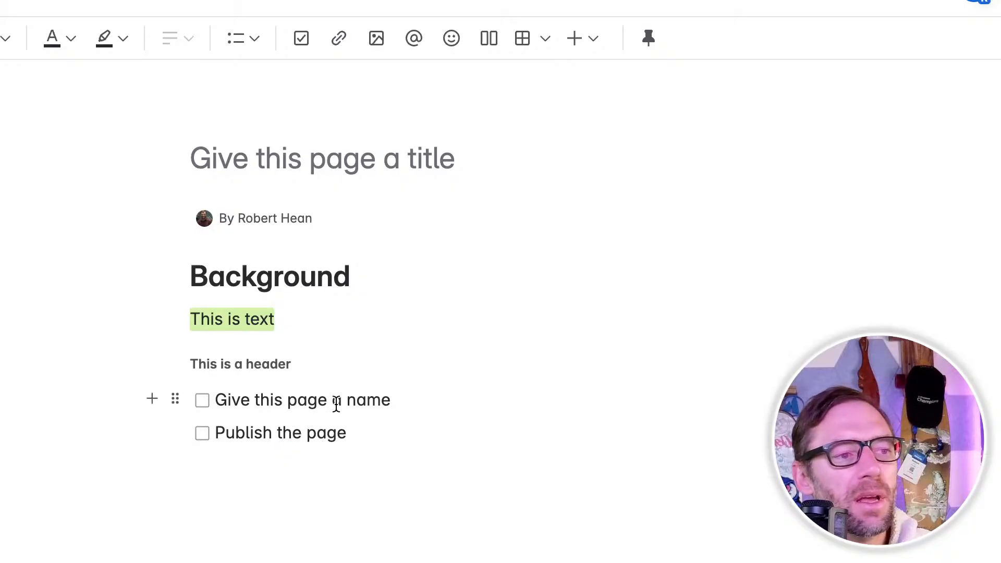
# Mark the "Give this page a name" action item as done and reopen it.
pyautogui.click(203, 401)
pyautogui.click(203, 402)
pyautogui.click(203, 402)
pyautogui.click(203, 401)
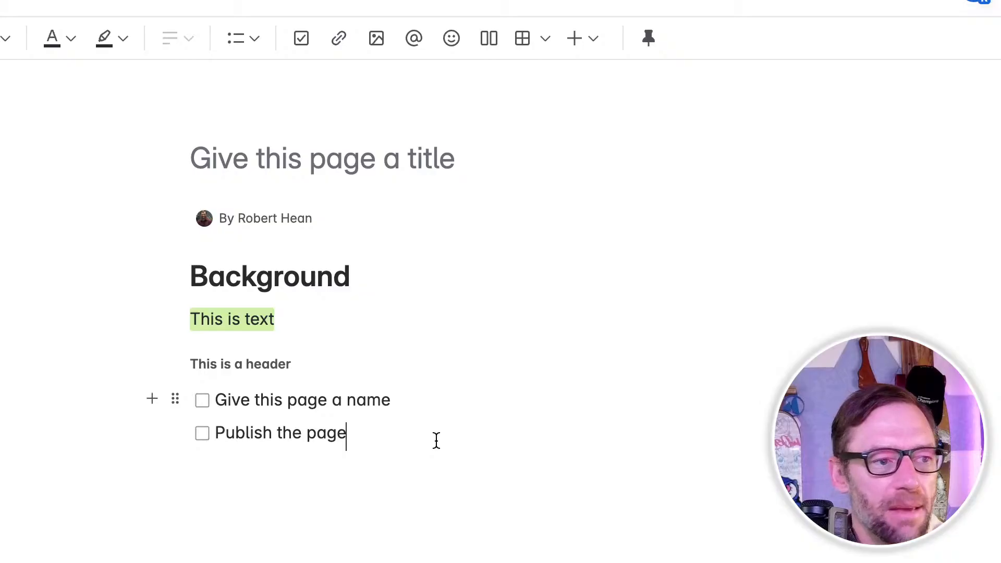
# Mention the suggested colleague at the end of the "Publish the page" action item to assign it.
pyautogui.write('@')
pyautogui.press('BackSpace')
pyautogui.write('@')
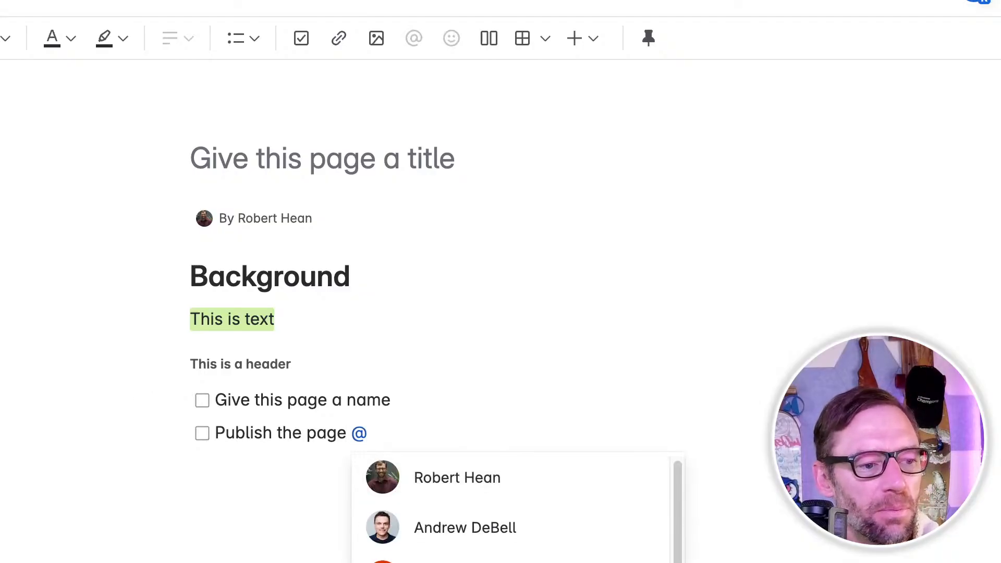
pyautogui.click(511, 549)
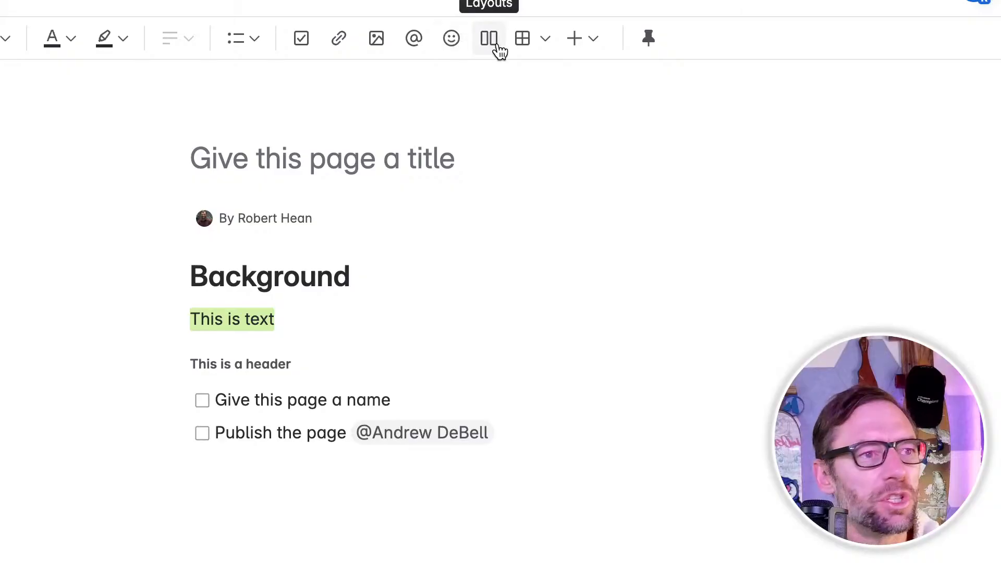
# Insert a 3 Column layout below the action items using the "/layout" command.
pyautogui.click(494, 503)
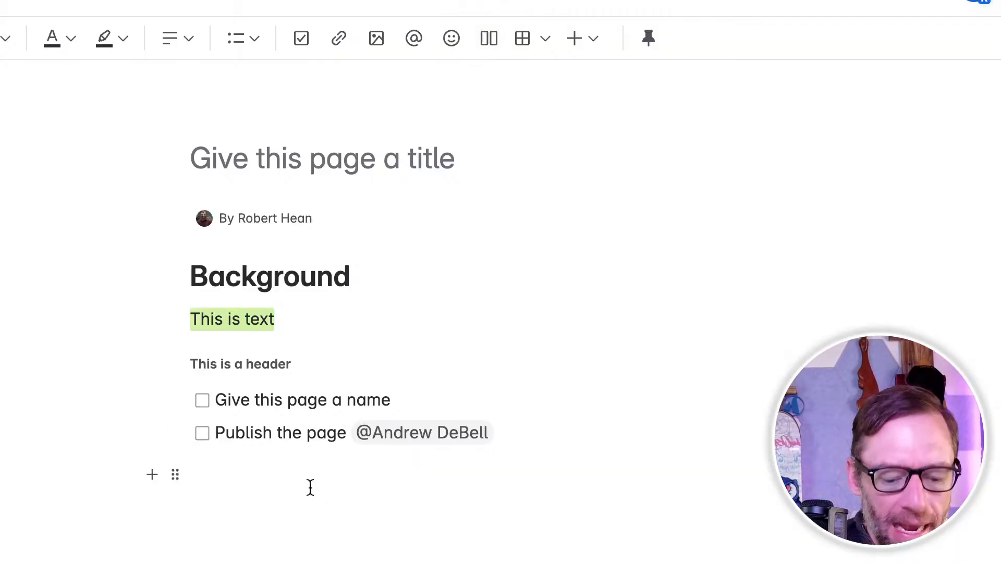
pyautogui.write('/')
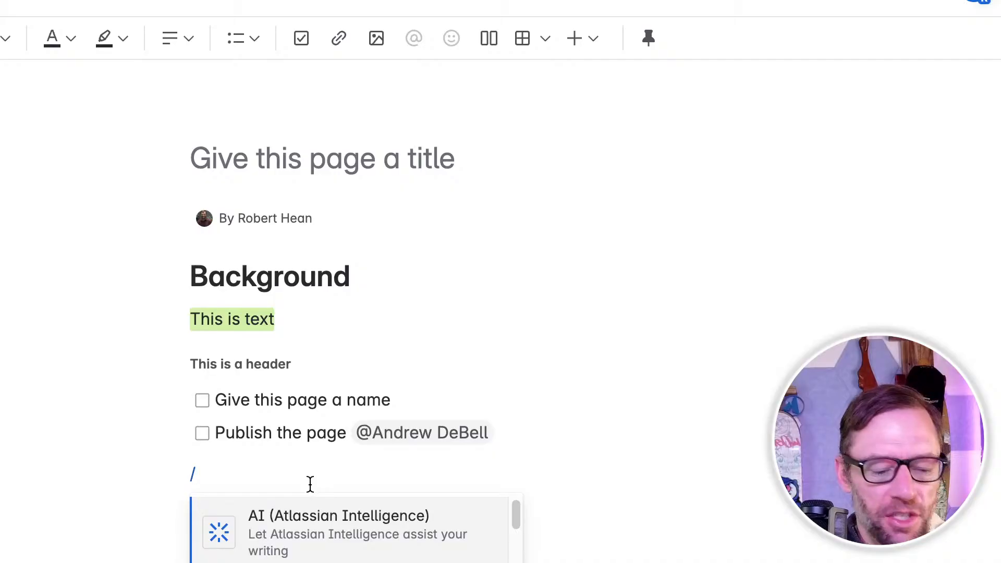
pyautogui.write('lay')
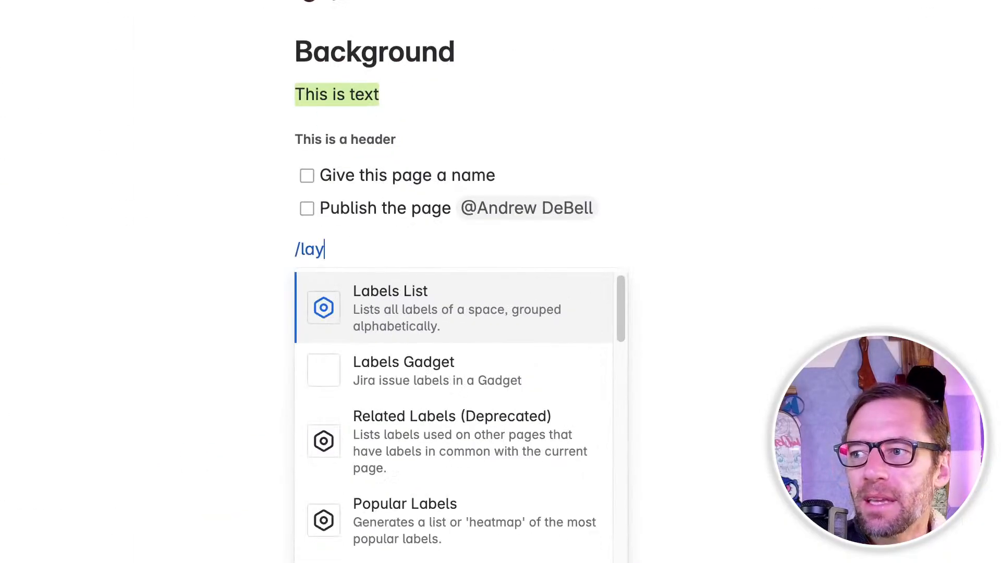
pyautogui.write('out')
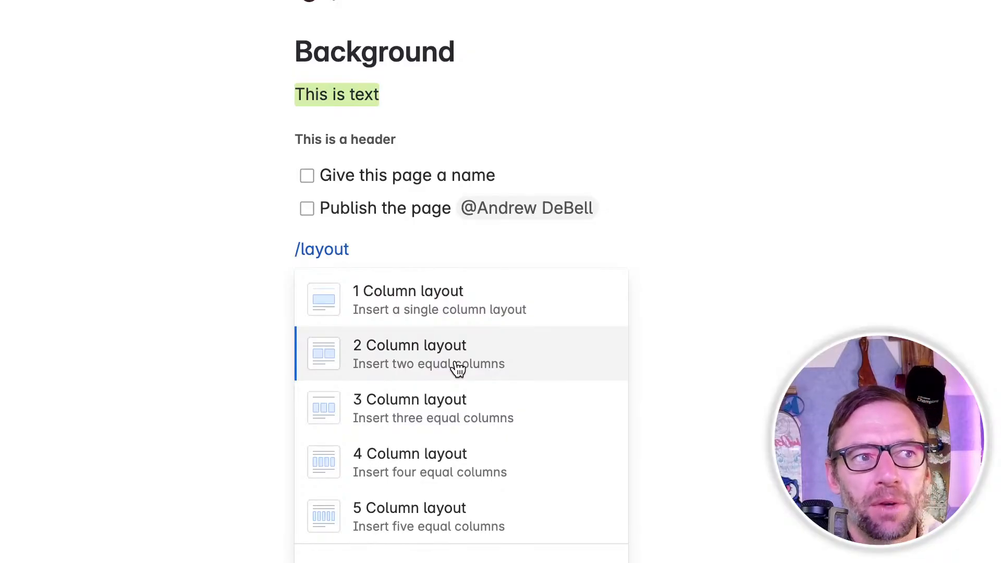
pyautogui.click(448, 400)
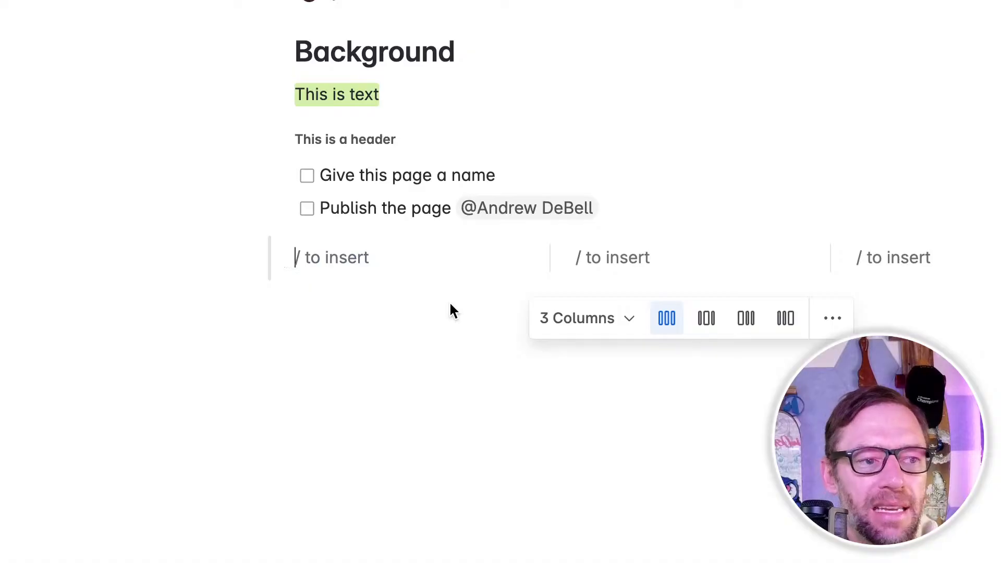
# Fill the three layout columns with "Column 1", "Column 2" and "Column 3", and leave the layout.
pyautogui.write('Column 1')
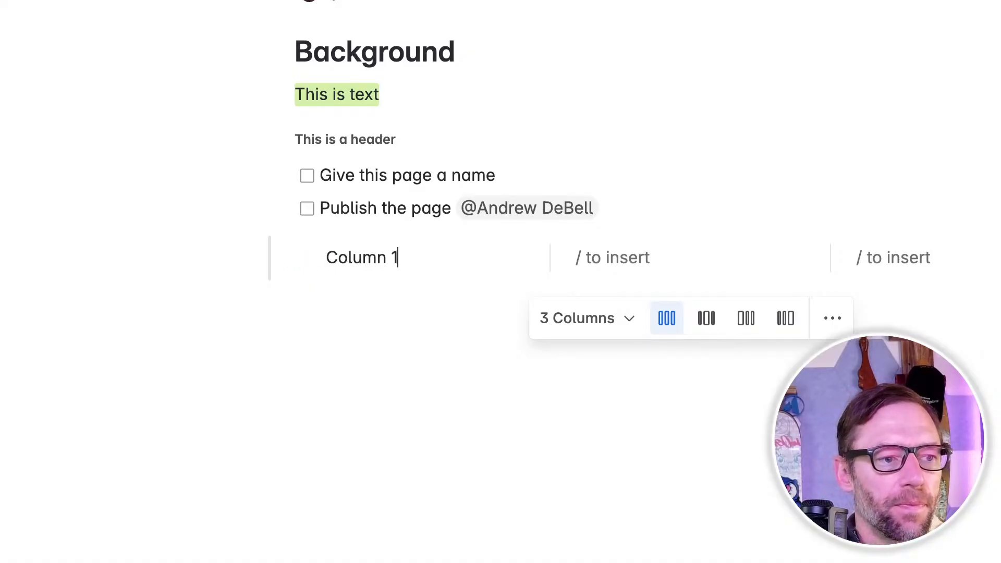
pyautogui.click(617, 259)
pyautogui.write('Col')
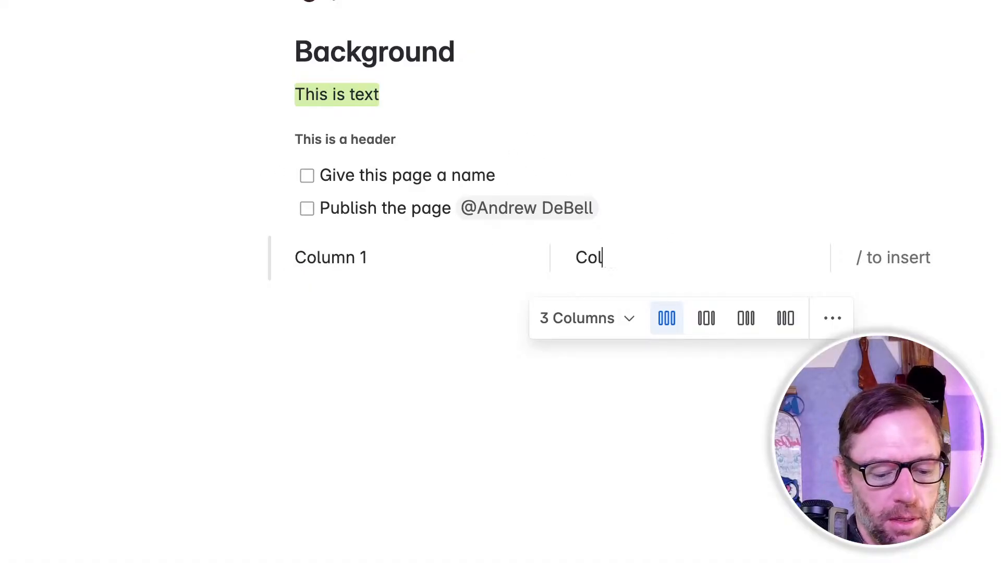
pyautogui.write('umn 2')
pyautogui.click(925, 253)
pyautogui.write('Colu')
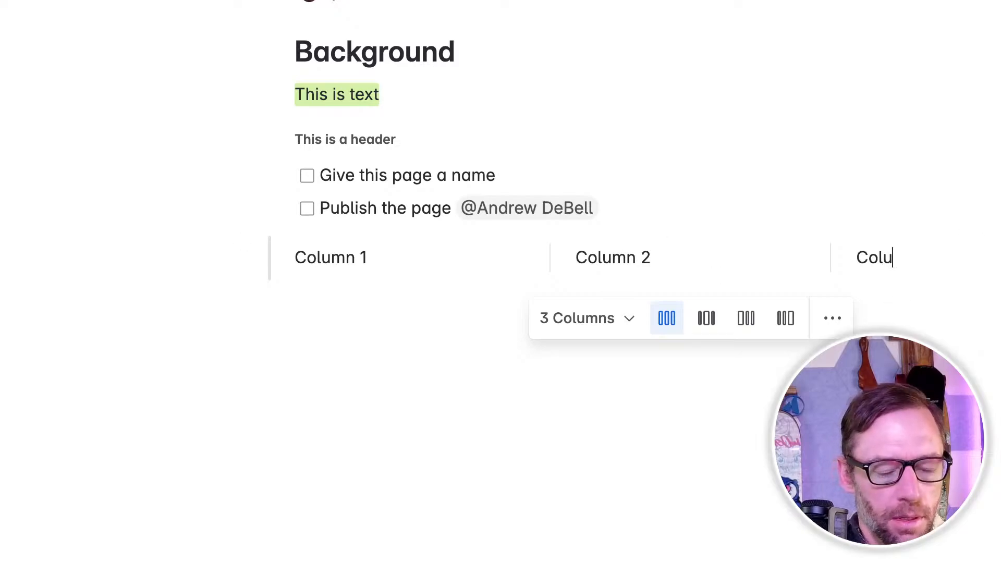
pyautogui.write('mn 3')
pyautogui.click(922, 315)
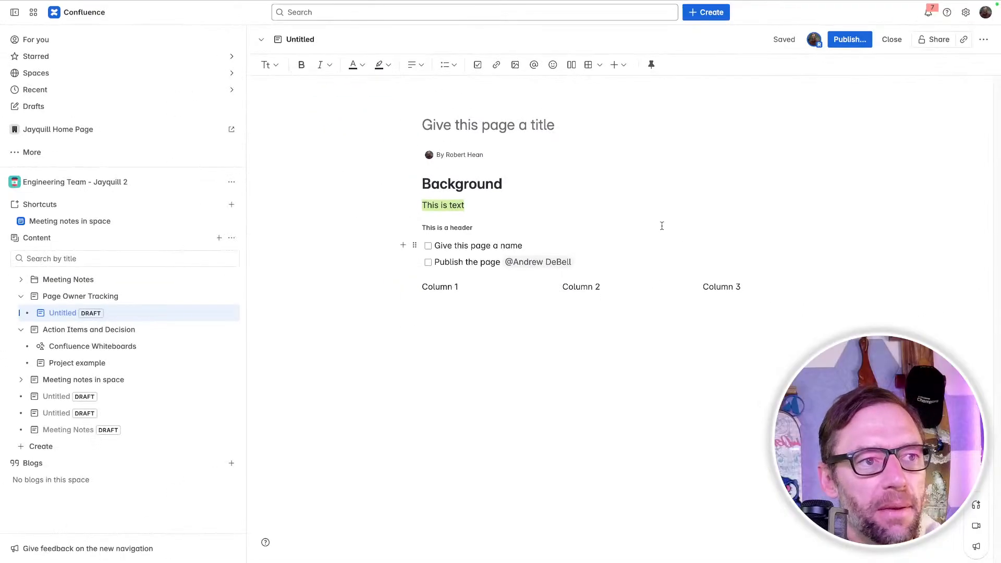
# View the insertable page elements, and unpin the editor toolbar and pin it again from the selected text "page a name".
pyautogui.click(628, 71)
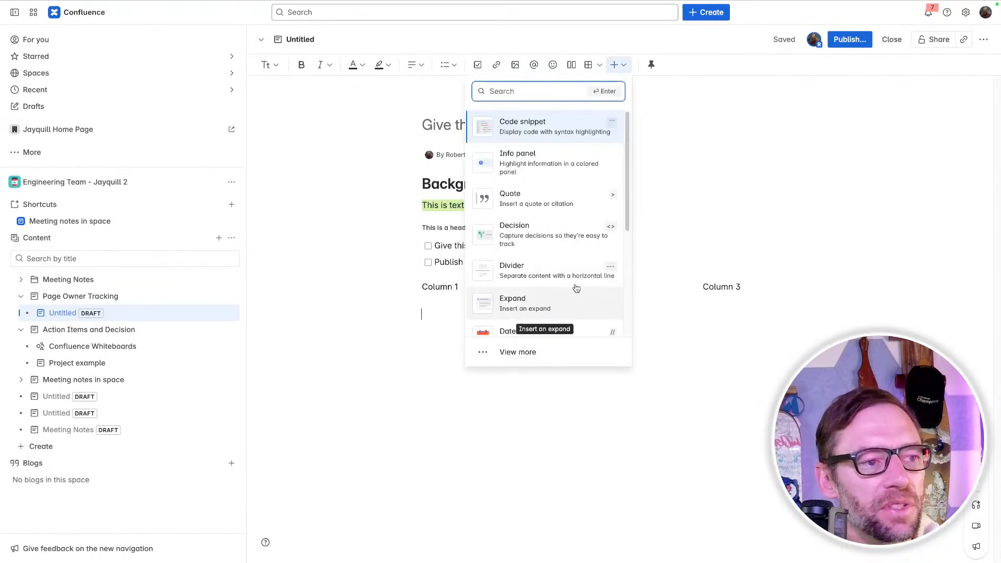
pyautogui.click(616, 72)
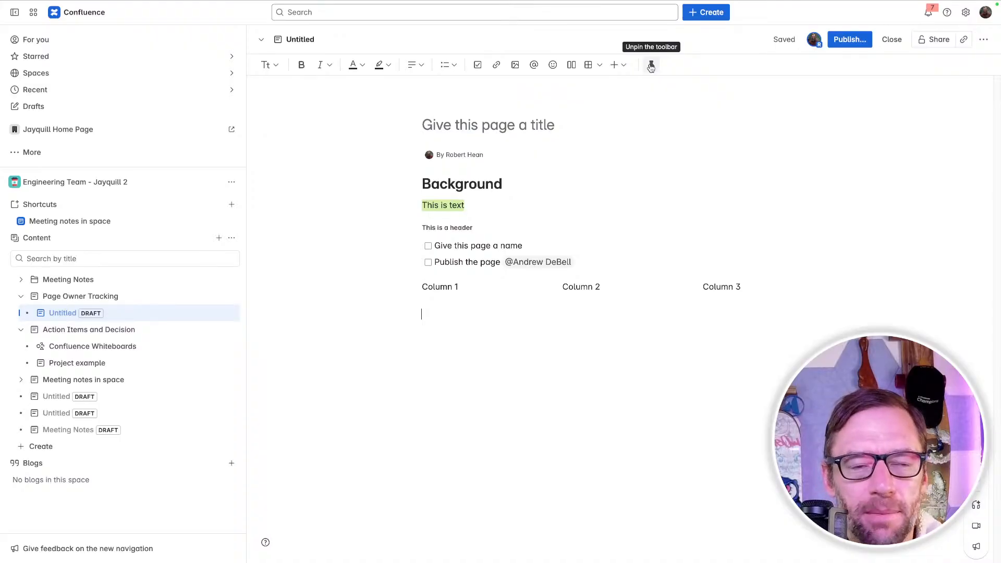
pyautogui.click(652, 68)
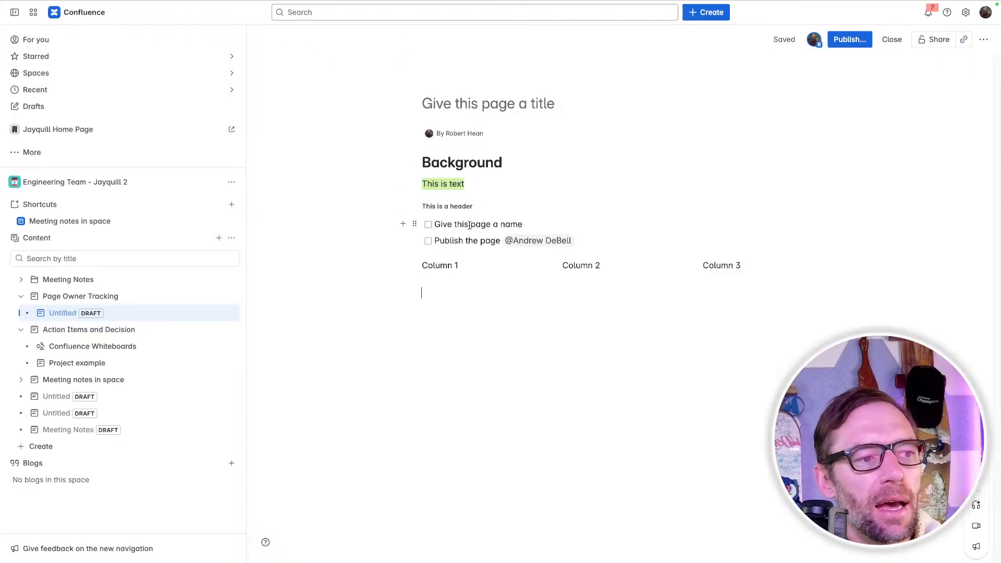
pyautogui.moveTo(470, 223); pyautogui.dragTo(522, 224)
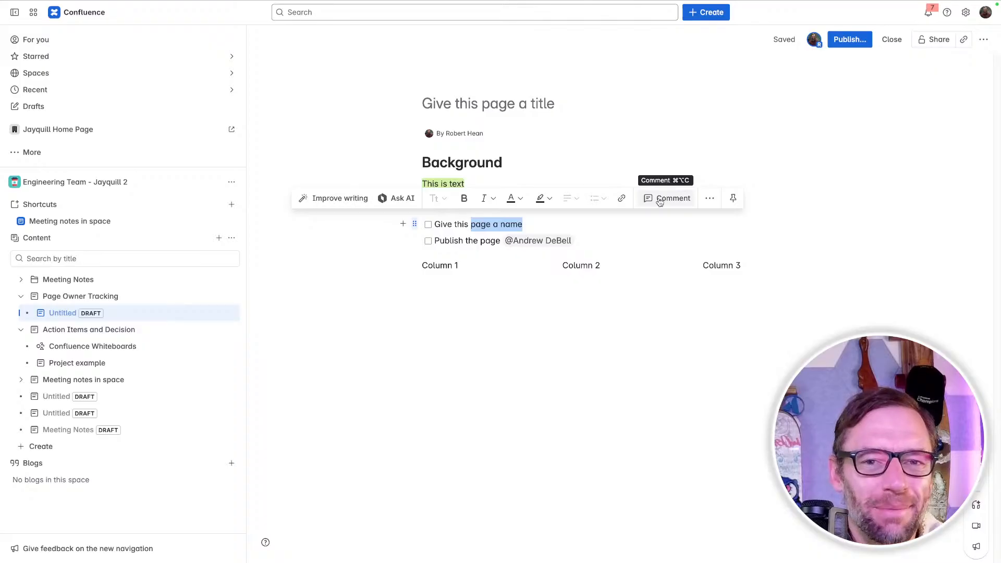
pyautogui.click(732, 198)
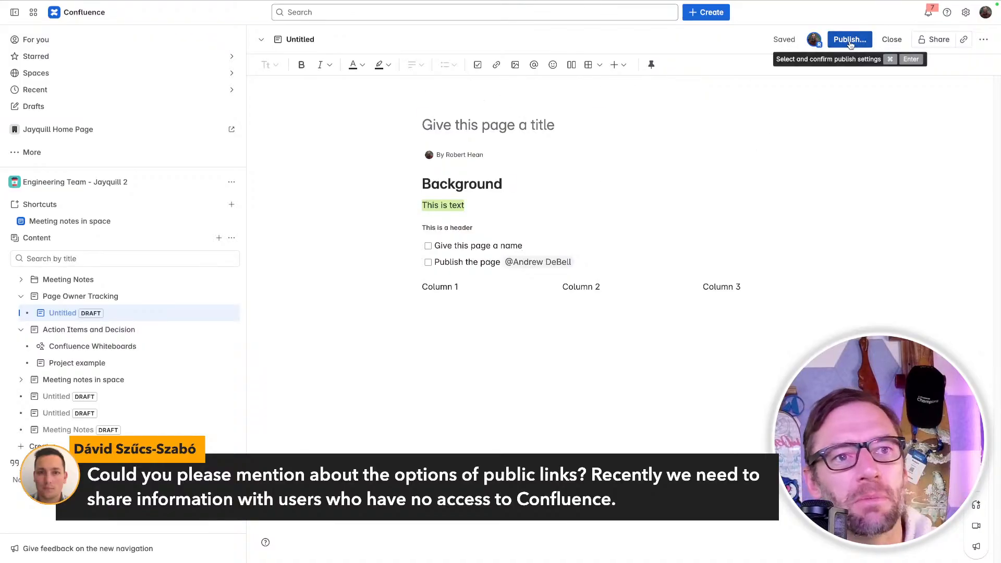
# Start publishing the untitled draft to get an AI-generated title, review that title, and open the publish settings showing location and general access.
pyautogui.click(851, 45)
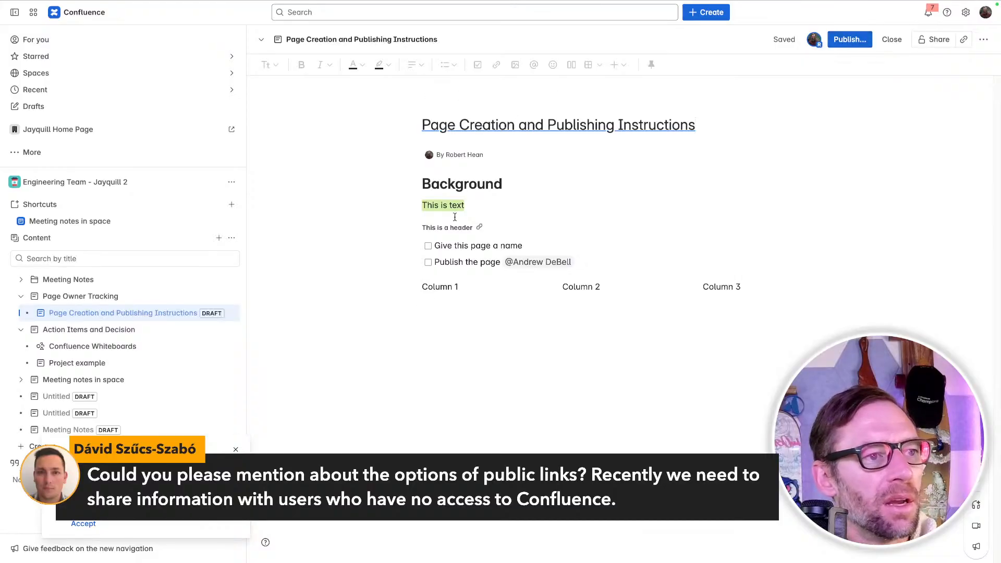
pyautogui.moveTo(423, 125); pyautogui.dragTo(639, 132)
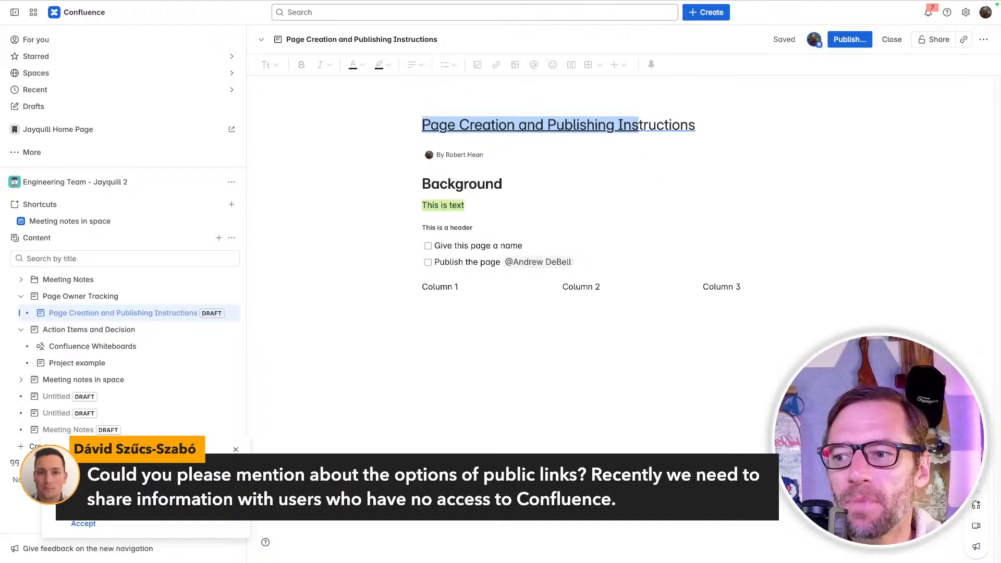
pyautogui.click(523, 246)
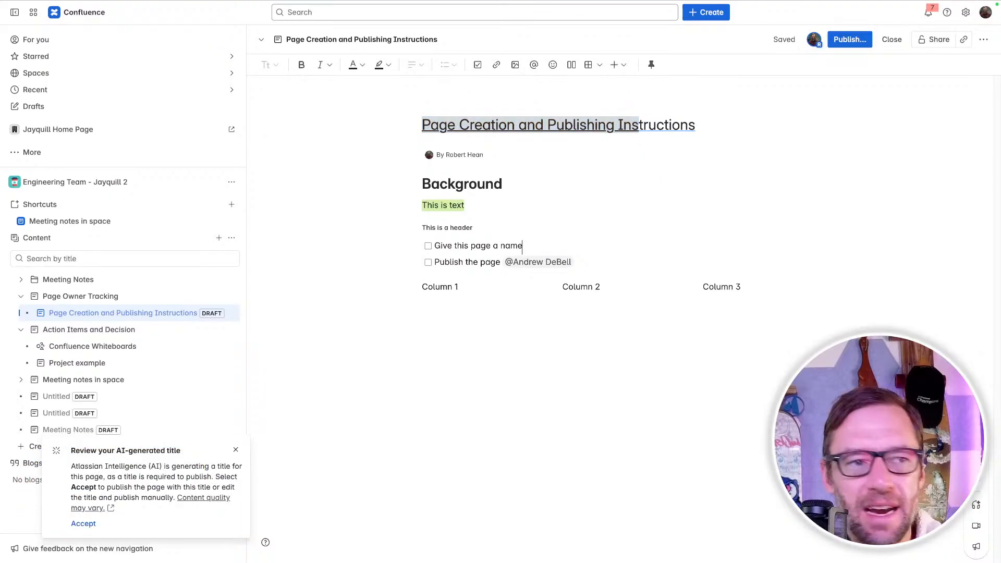
pyautogui.click(801, 128)
pyautogui.click(851, 42)
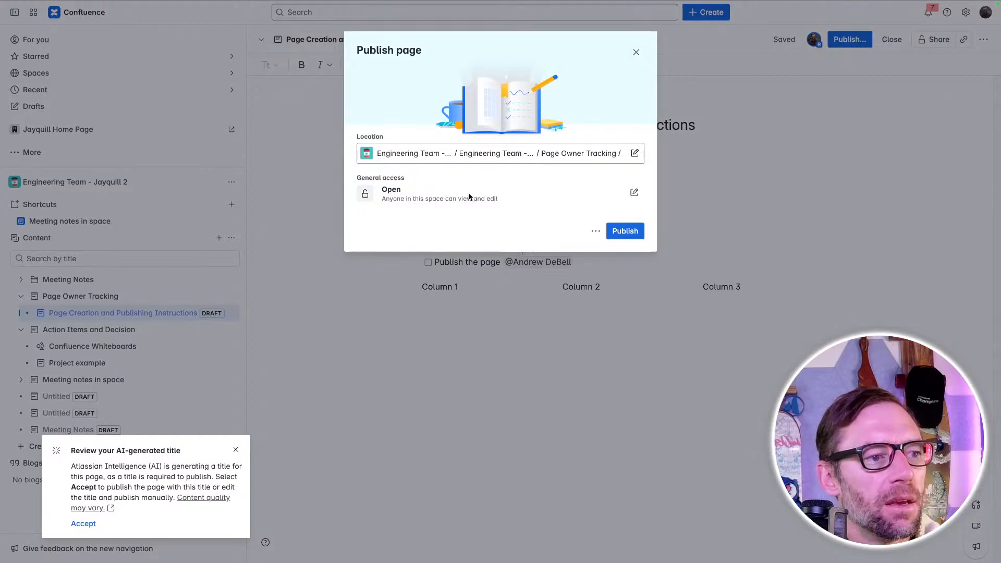
pyautogui.doubleClick(386, 189)
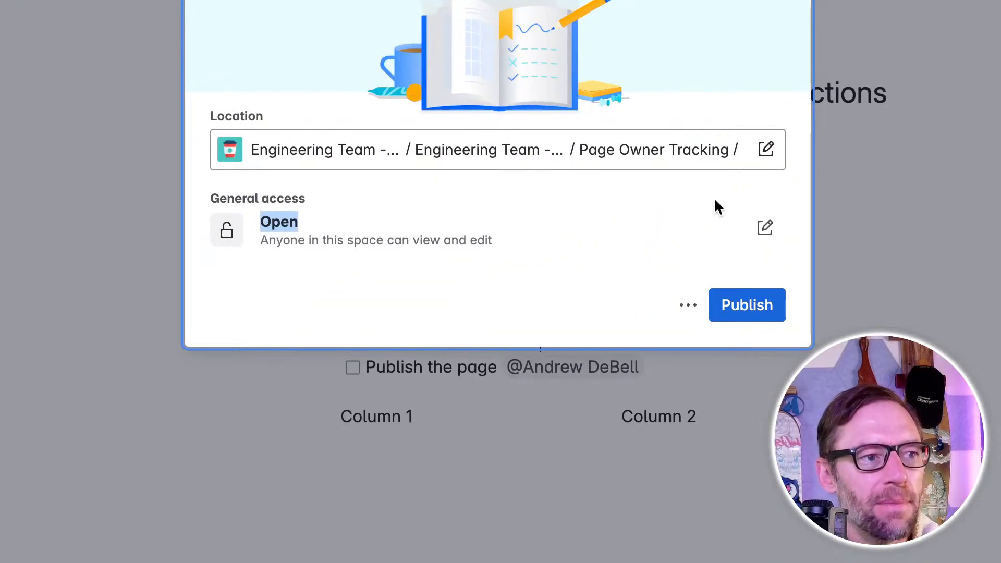
# Try Restricted general access with "Can view" permission for a suggested colleague, and discard the sharing changes.
pyautogui.click(635, 192)
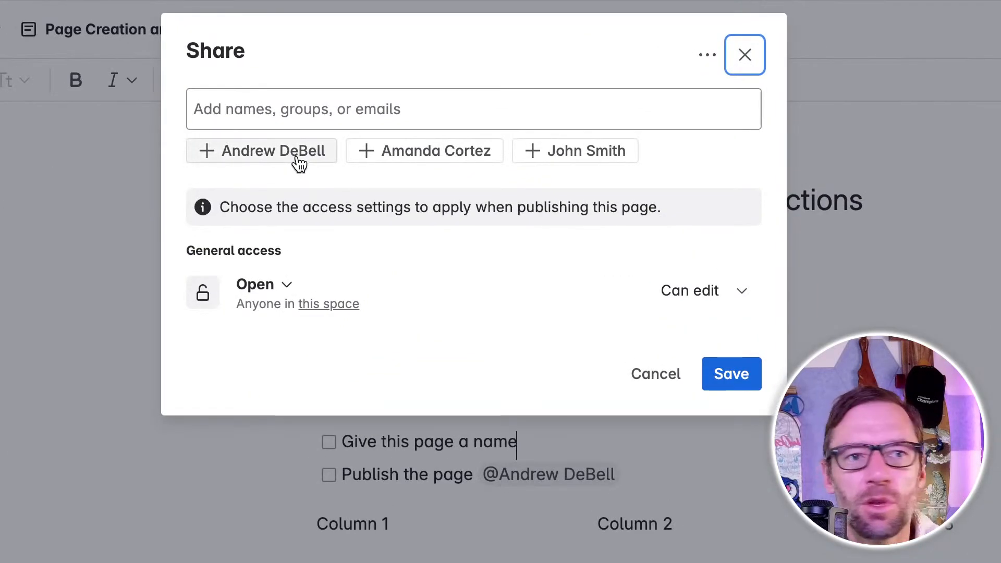
pyautogui.click(299, 163)
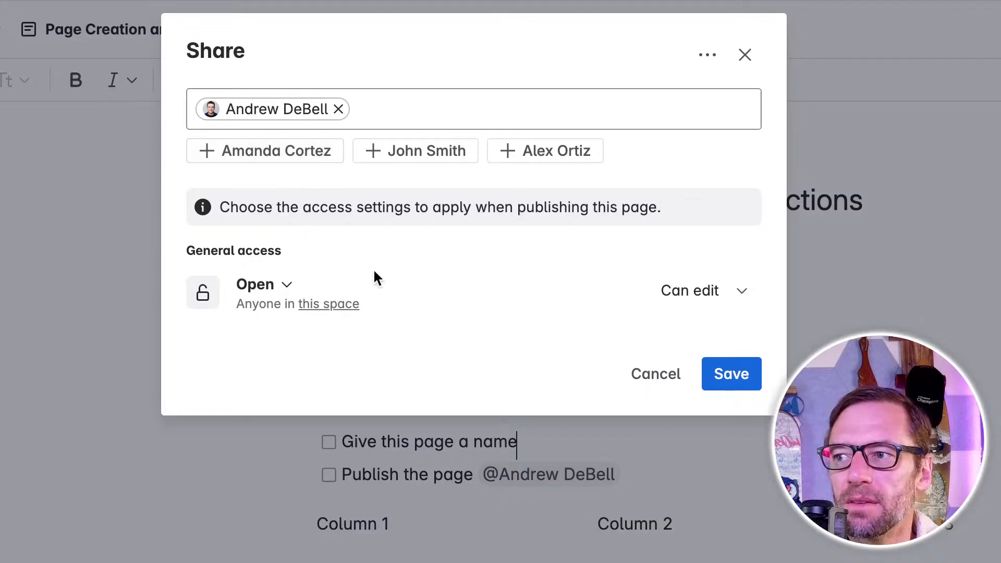
pyautogui.click(289, 285)
pyautogui.click(336, 389)
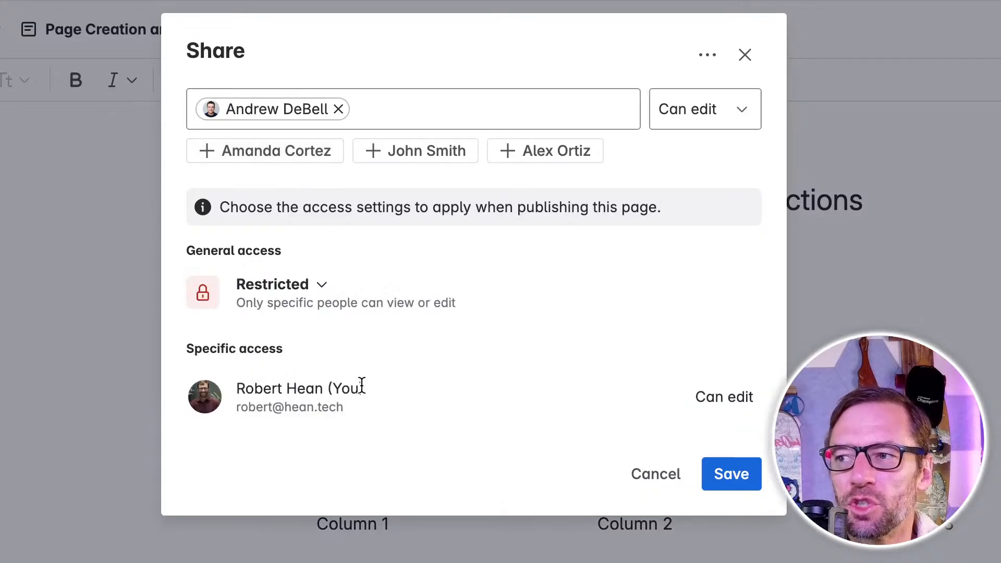
pyautogui.click(715, 119)
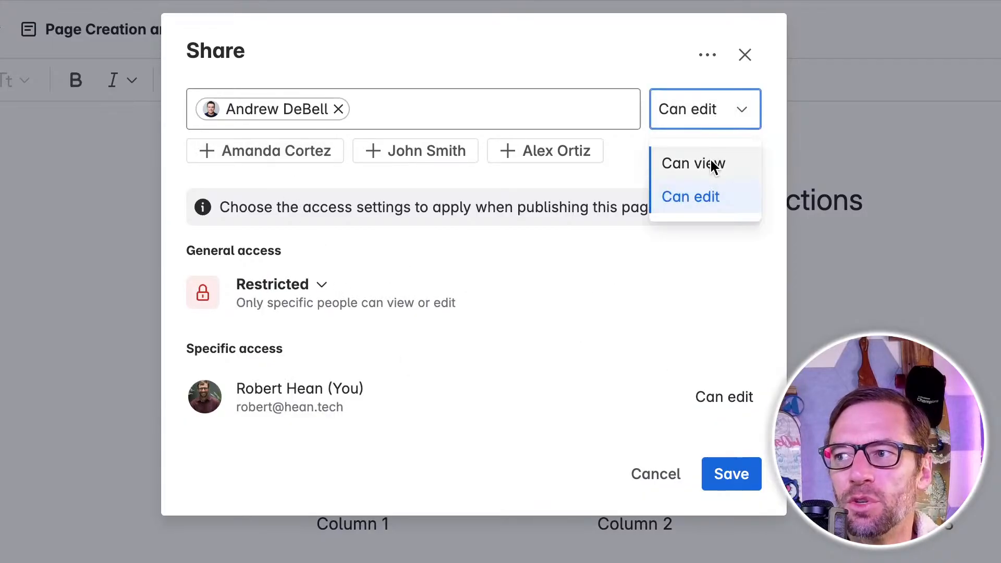
pyautogui.click(710, 159)
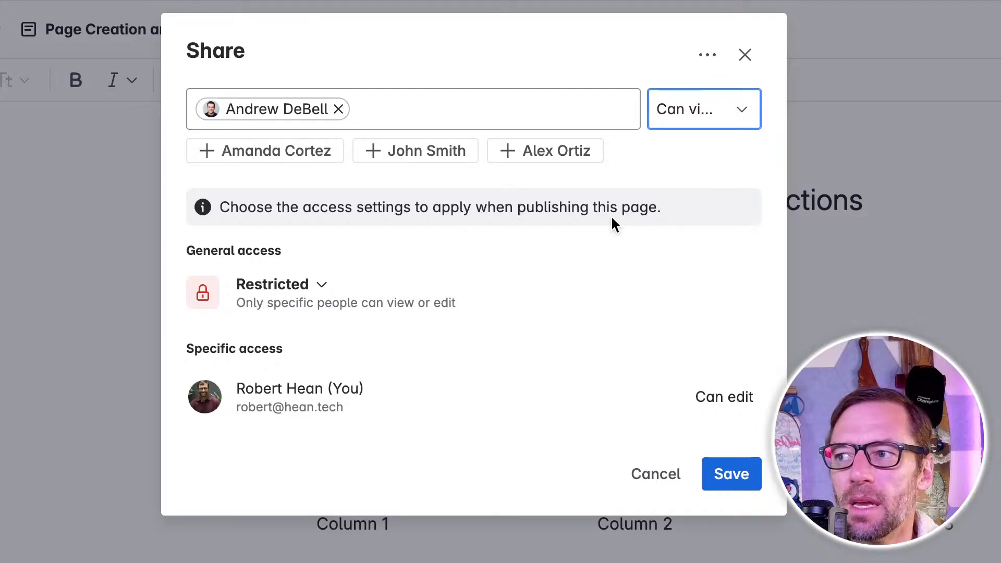
pyautogui.click(652, 484)
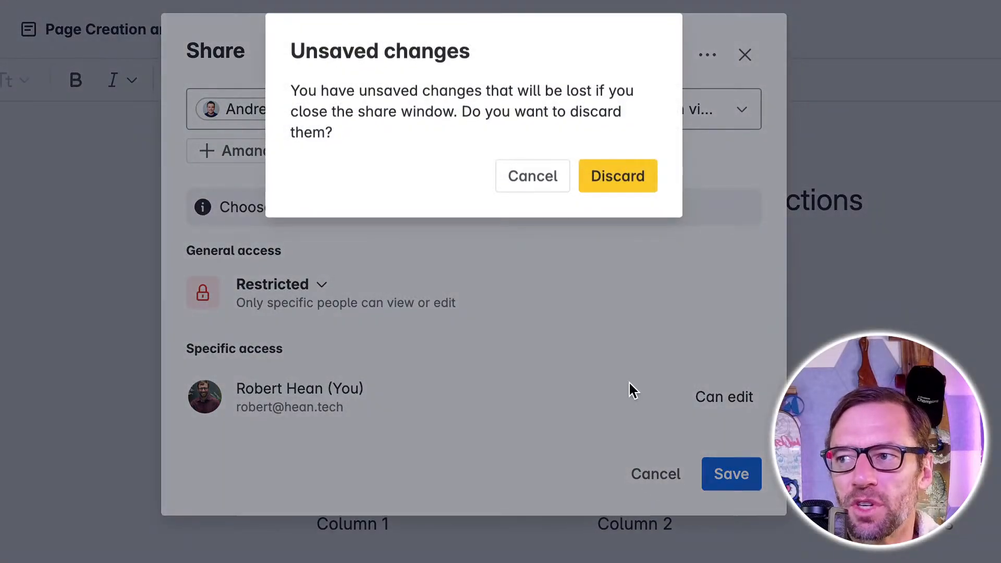
pyautogui.click(586, 180)
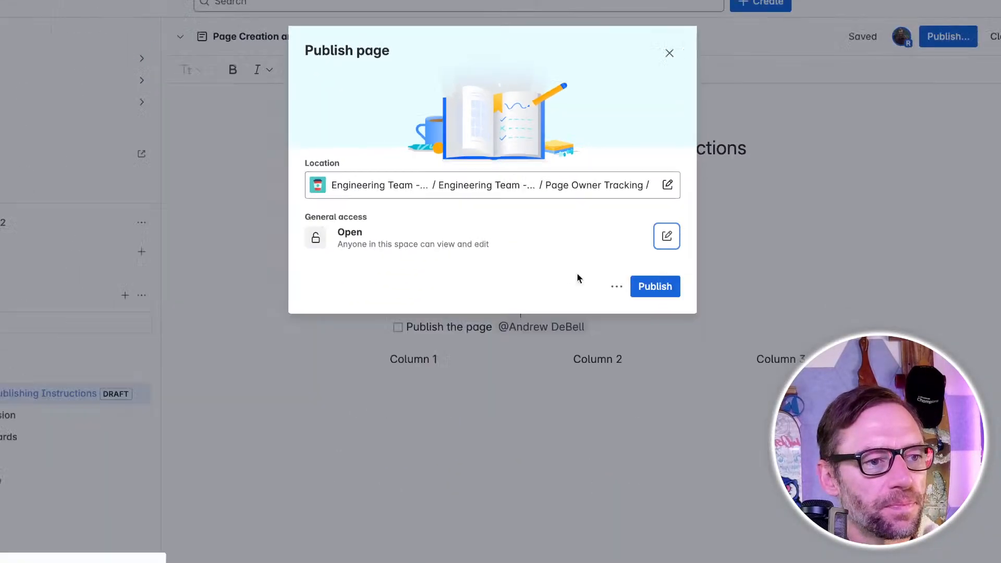
# Publish the page with open access and open its sharing settings.
pyautogui.click(723, 413)
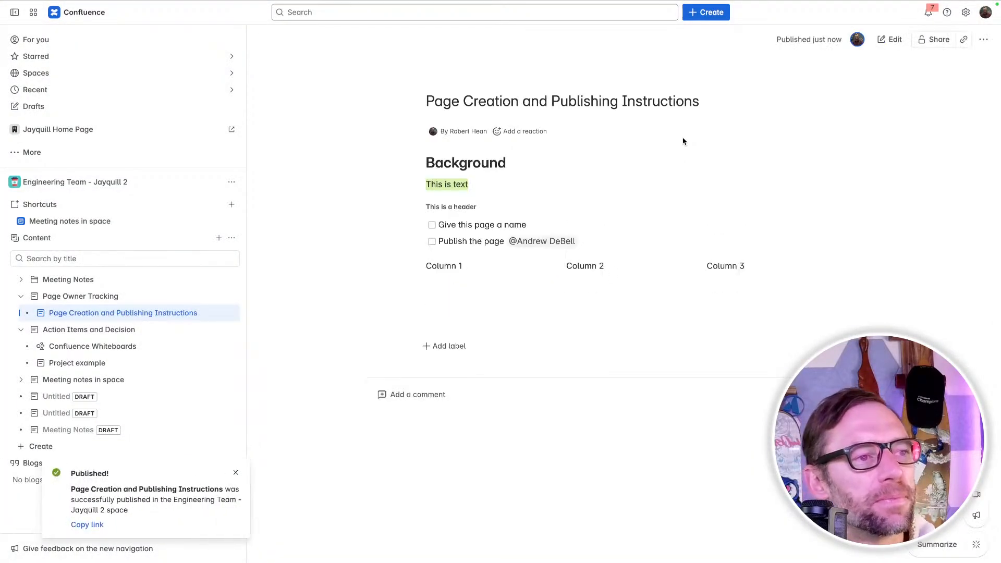
pyautogui.click(947, 41)
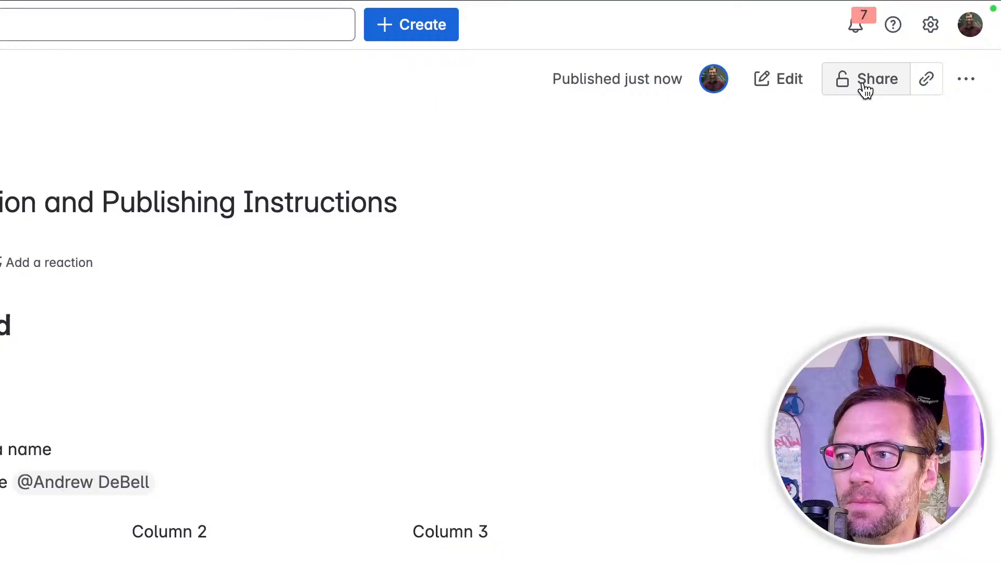
pyautogui.click(863, 84)
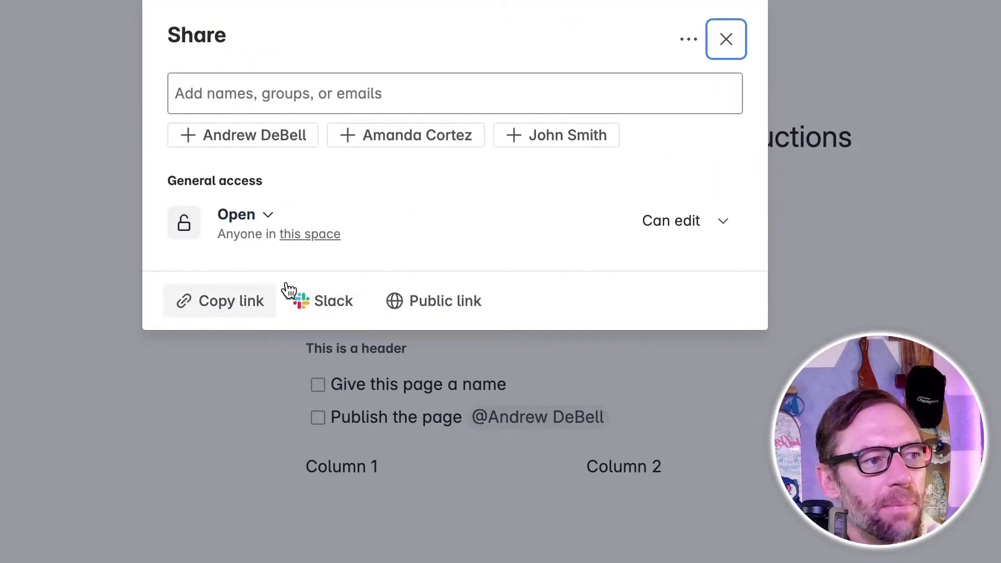
# Turn on the page's public link for anyone with the link and copy that link.
pyautogui.click(442, 298)
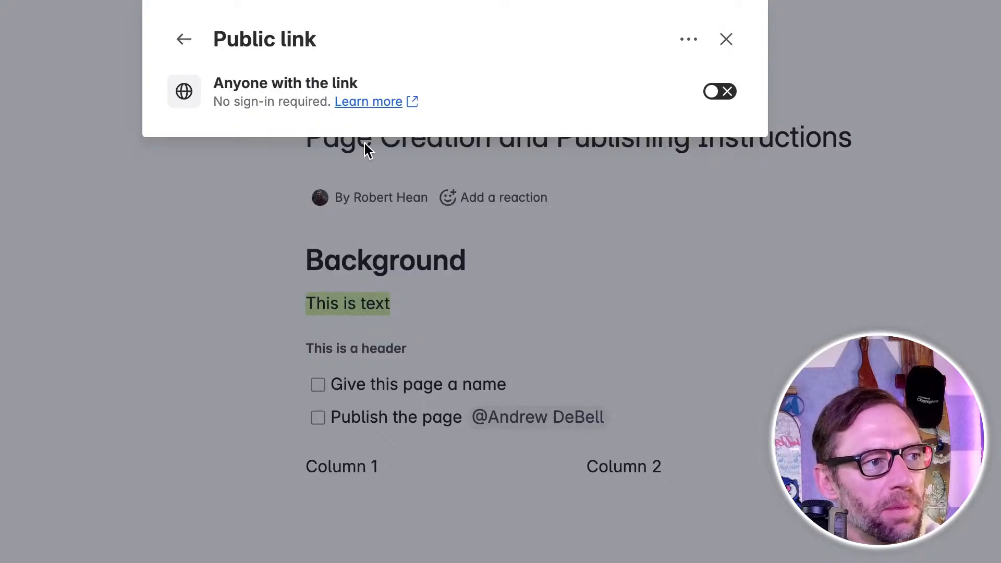
pyautogui.click(716, 98)
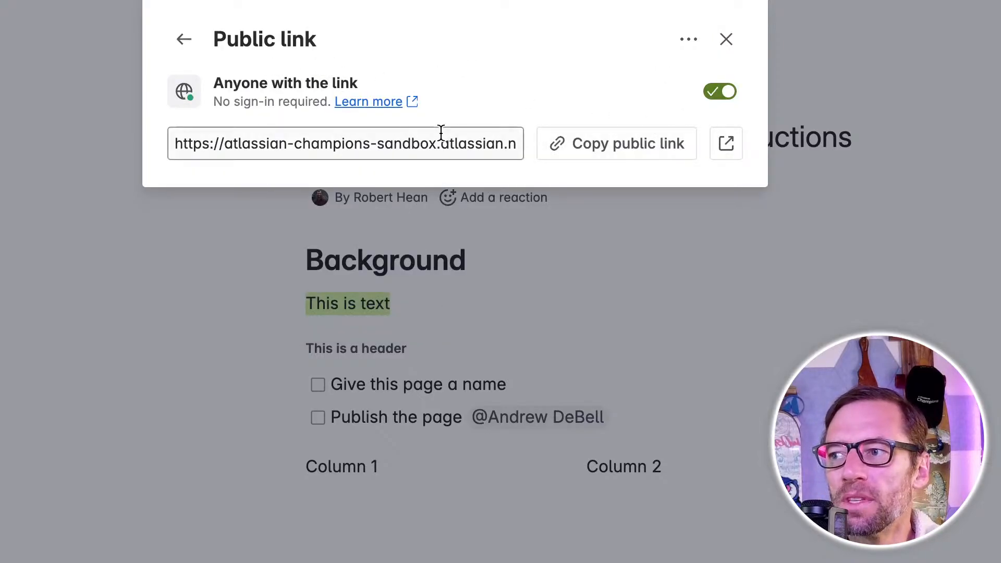
pyautogui.moveTo(242, 157); pyautogui.dragTo(447, 152)
pyautogui.click(572, 149)
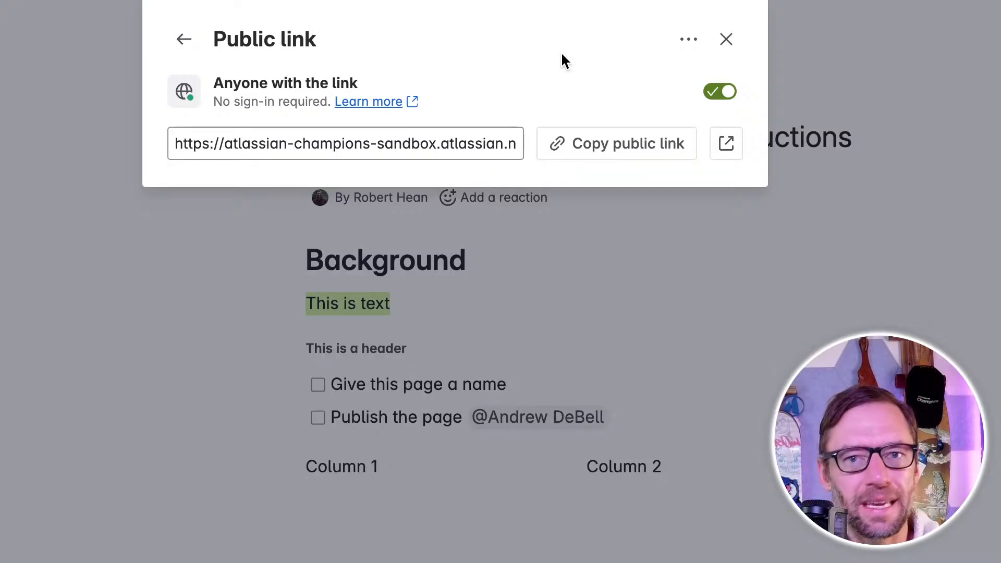
# Close the public link settings, look over the published page, and review its sharing options once more without changes.
pyautogui.click(727, 40)
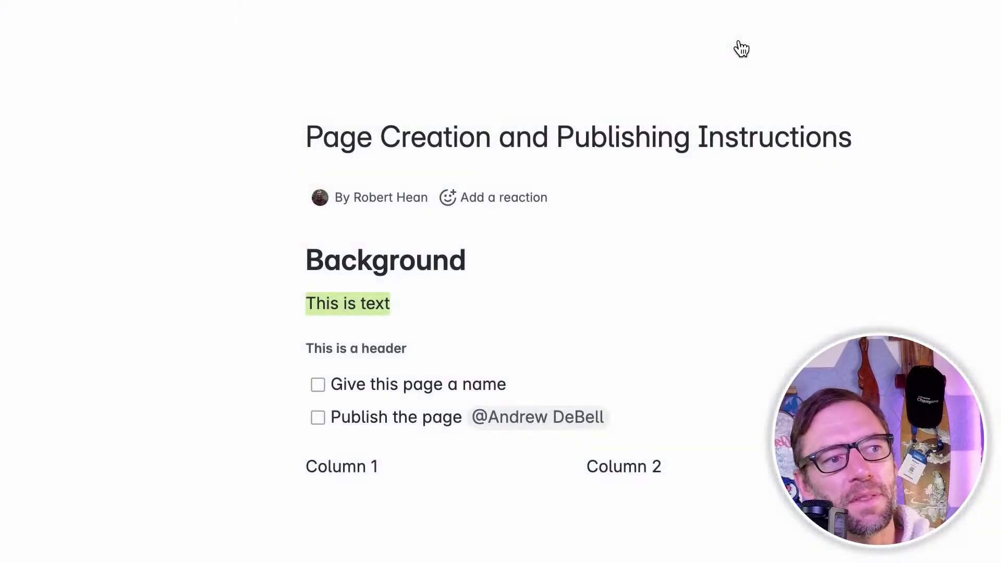
pyautogui.moveTo(563, 424); pyautogui.dragTo(505, 510)
pyautogui.click(425, 409)
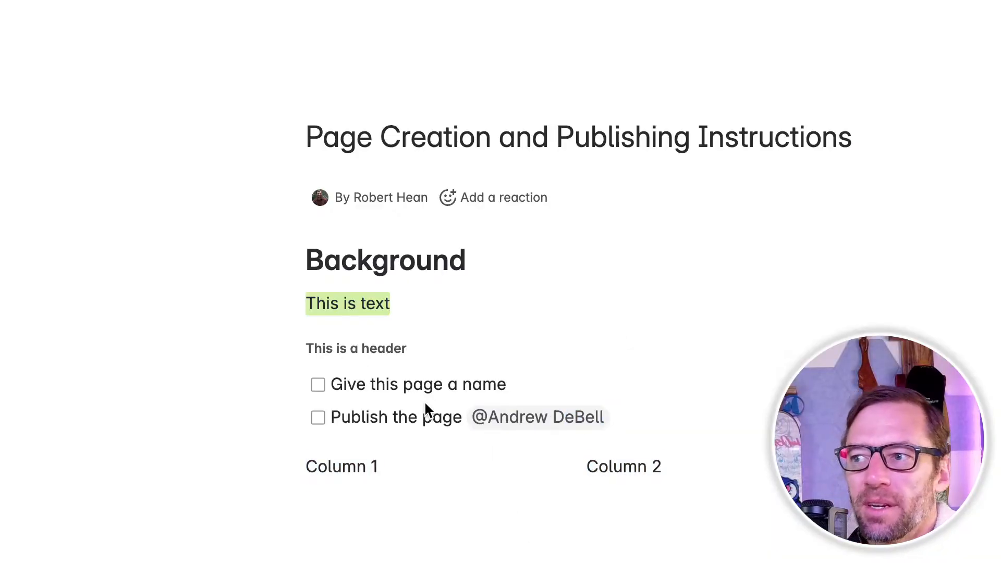
pyautogui.moveTo(324, 139); pyautogui.dragTo(476, 265)
pyautogui.click(537, 299)
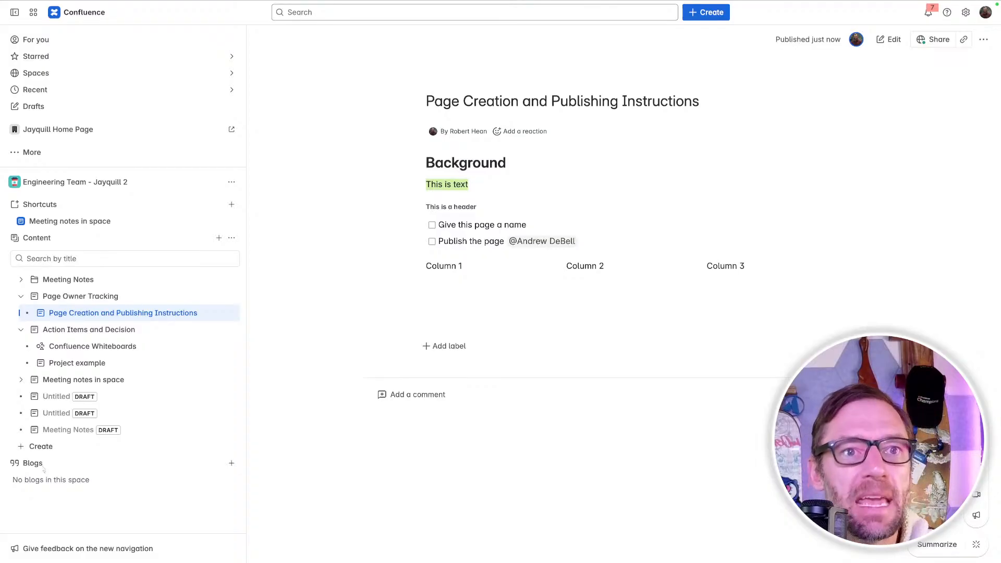
pyautogui.click(935, 40)
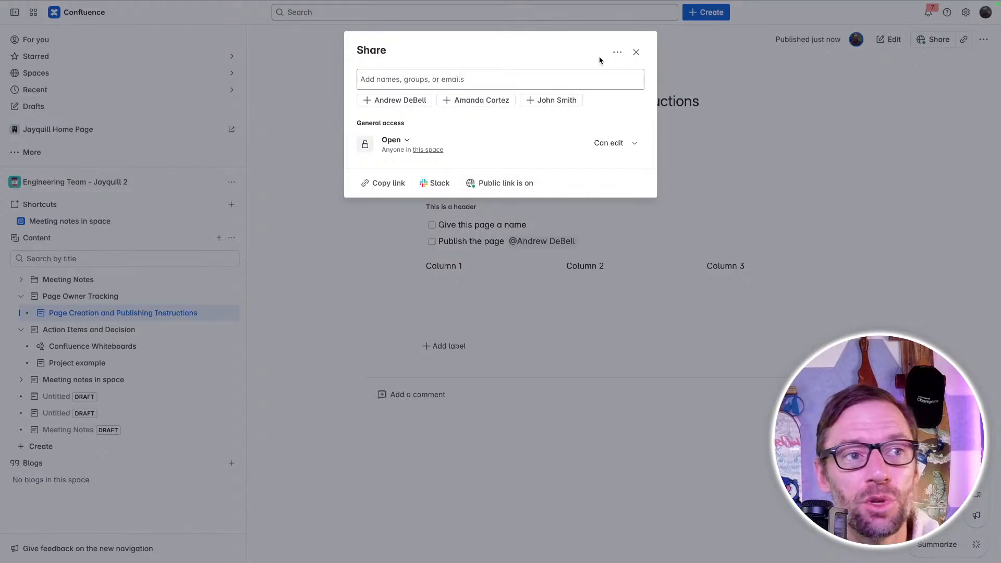
pyautogui.click(636, 52)
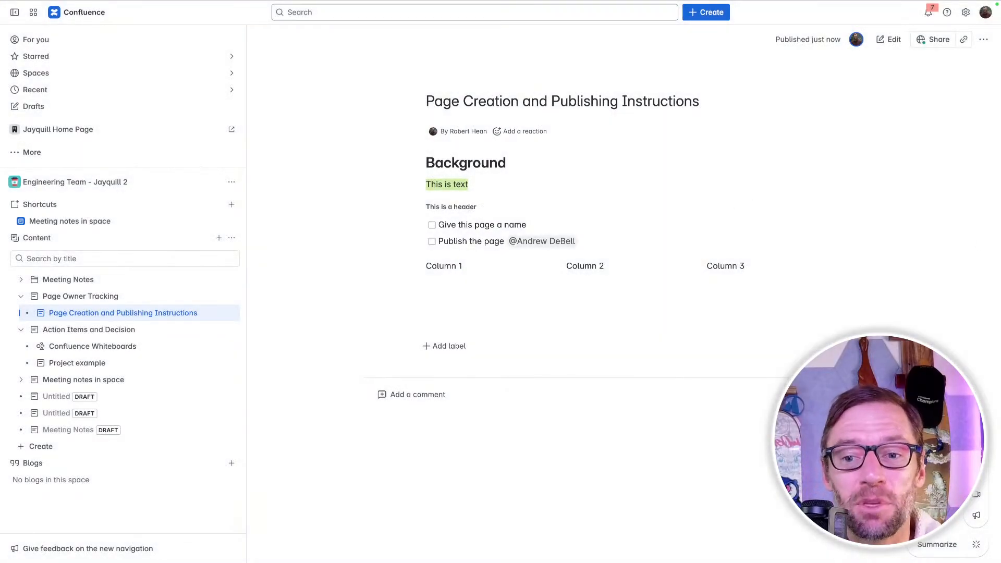
# Open the copied public link in a new browser tab to view the page as an outsider, and close that tab.
pyautogui.rightClick(41, 435)
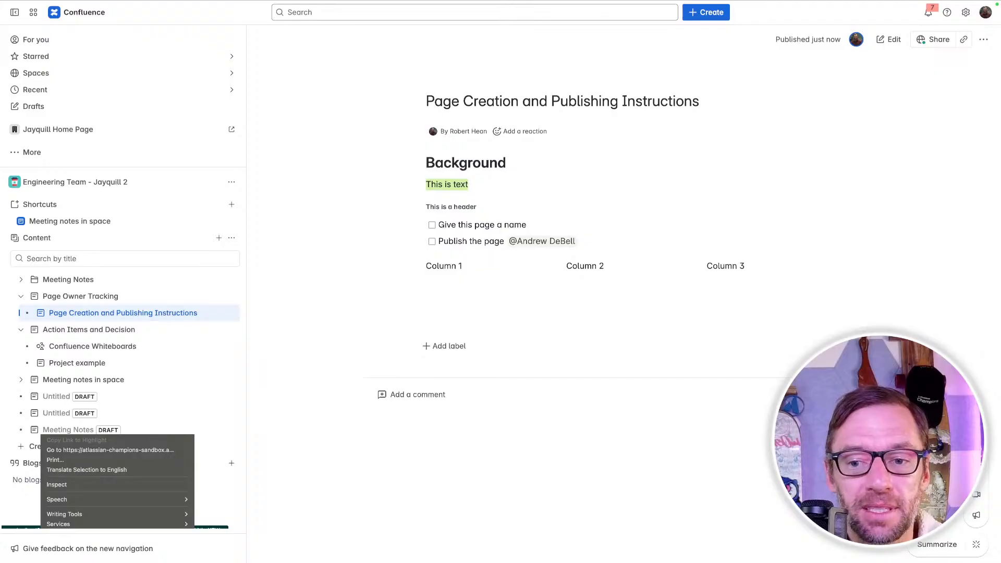
pyautogui.press('super+t')
pyautogui.press('super+v')
pyautogui.press('Return')
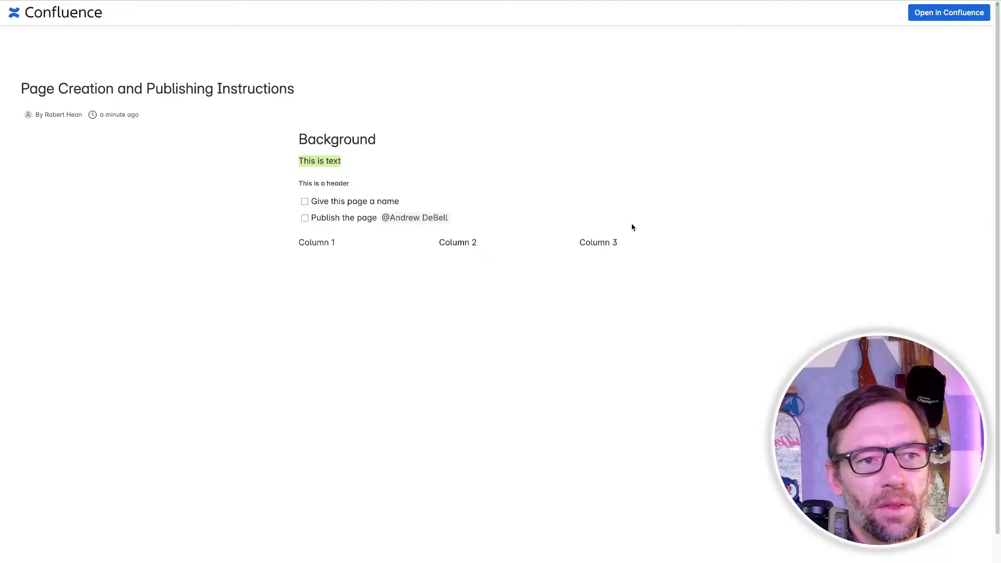
pyautogui.moveTo(525, 0)
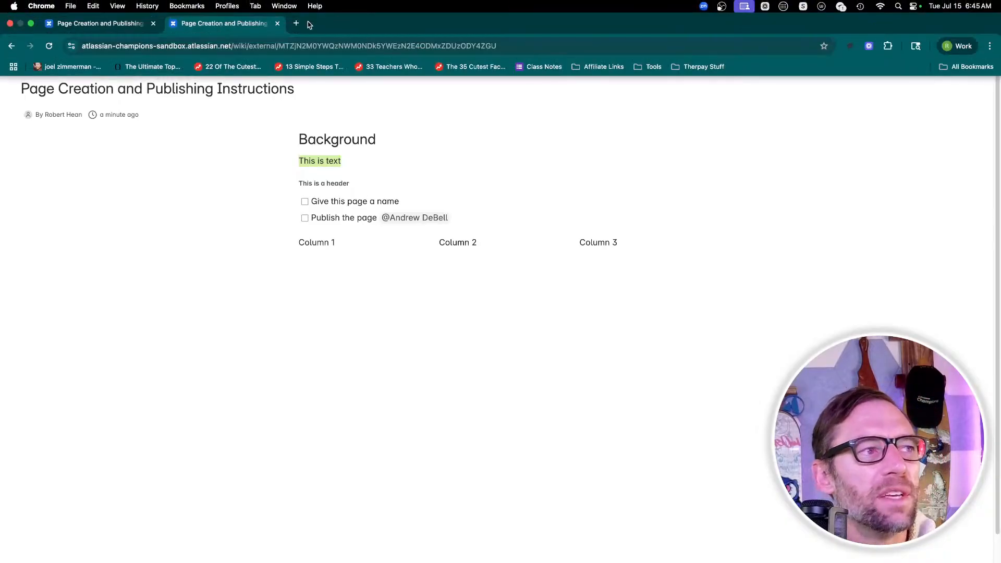
pyautogui.click(278, 24)
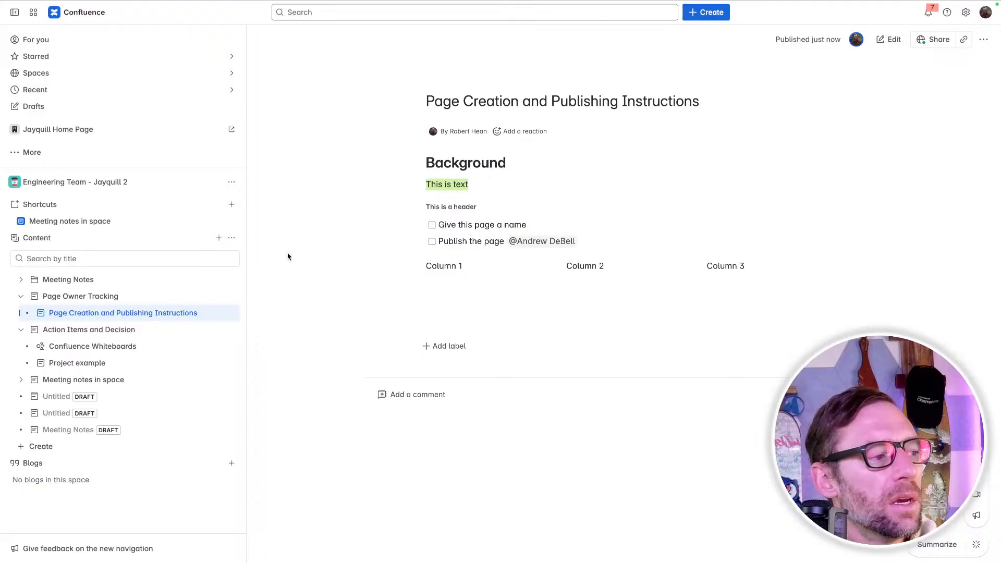
# Move "Page Creation and Publishing Instructions" out of Page Owner Tracking to the top level of the content tree, directly above "Meeting notes in space".
pyautogui.moveTo(122, 303)
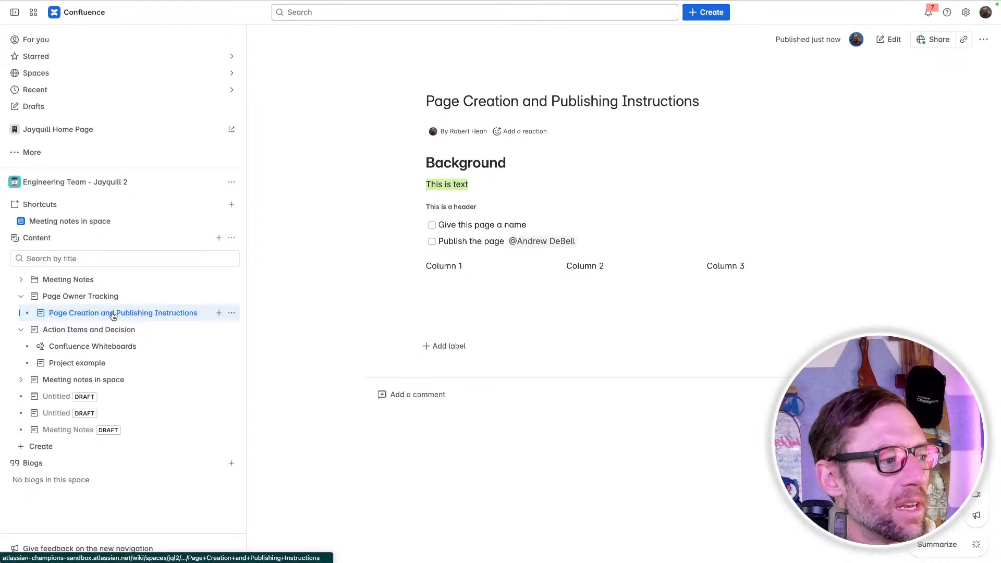
pyautogui.moveTo(112, 316)
pyautogui.mouseDown()
pyautogui.moveTo(118, 381)
pyautogui.moveTo(120, 303)
pyautogui.moveTo(119, 314)
pyautogui.mouseUp()
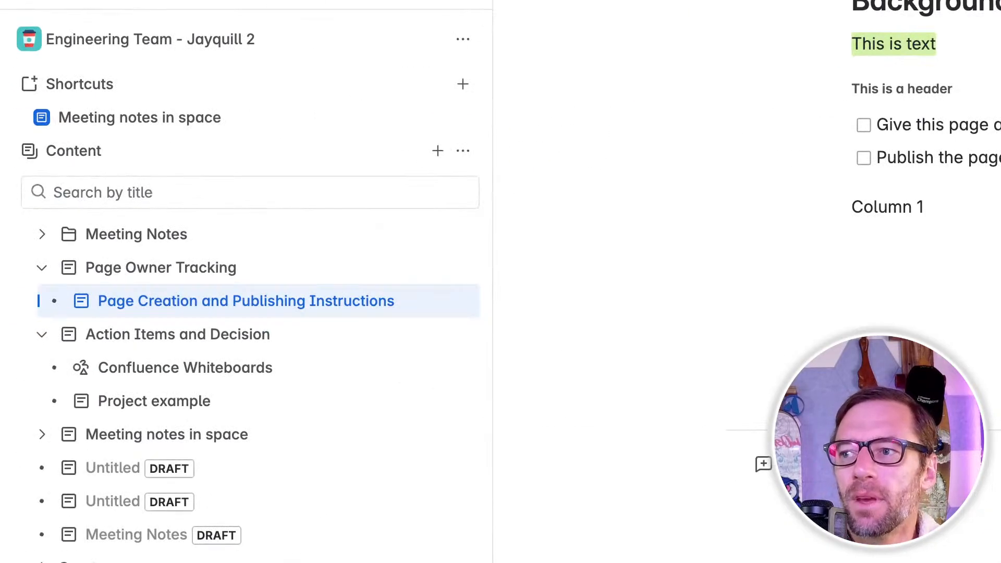
pyautogui.click(288, 303)
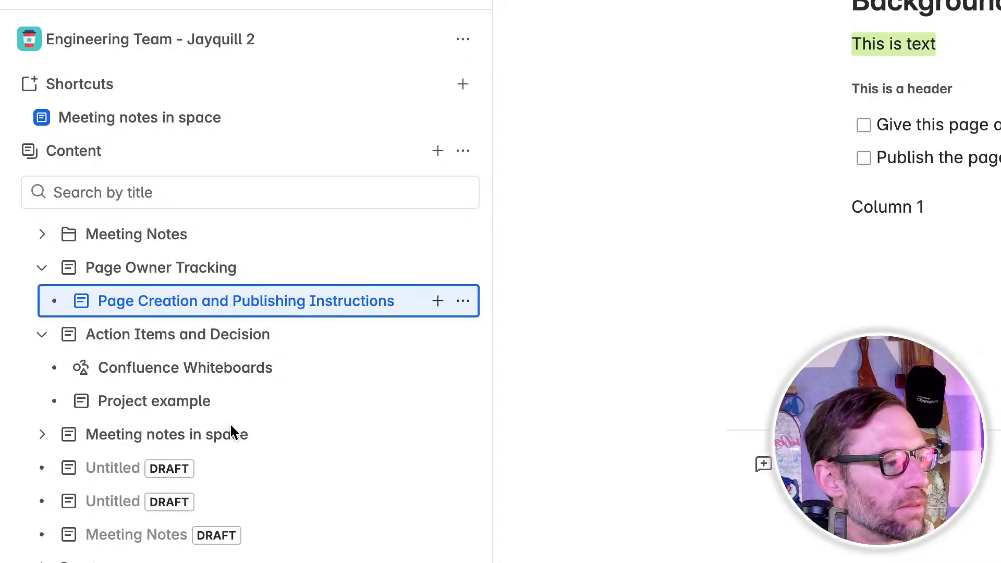
pyautogui.moveTo(173, 302); pyautogui.dragTo(224, 407)
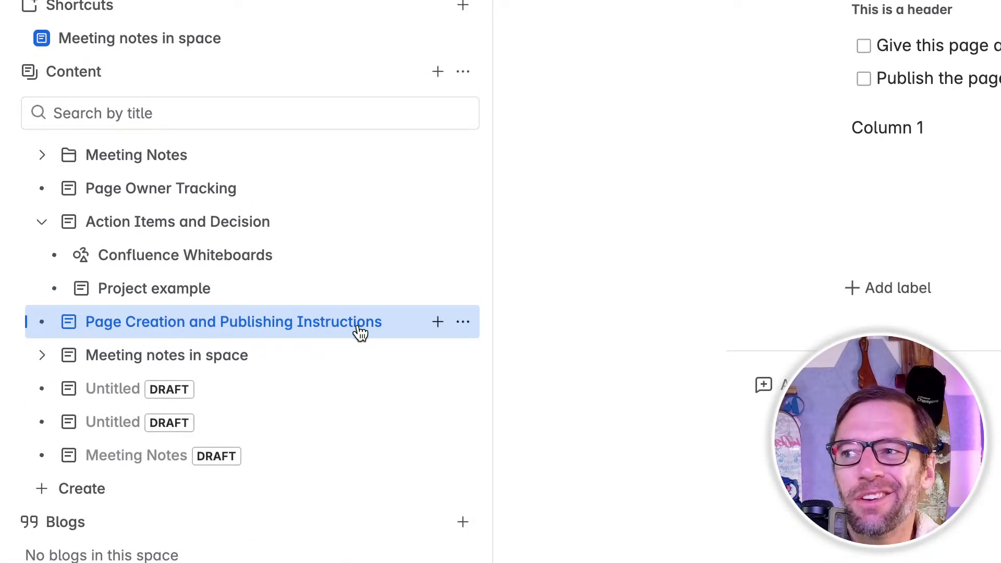
# Create a new child page under "Page Creation and Publishing Instructions" and open the list of all templates.
pyautogui.click(437, 323)
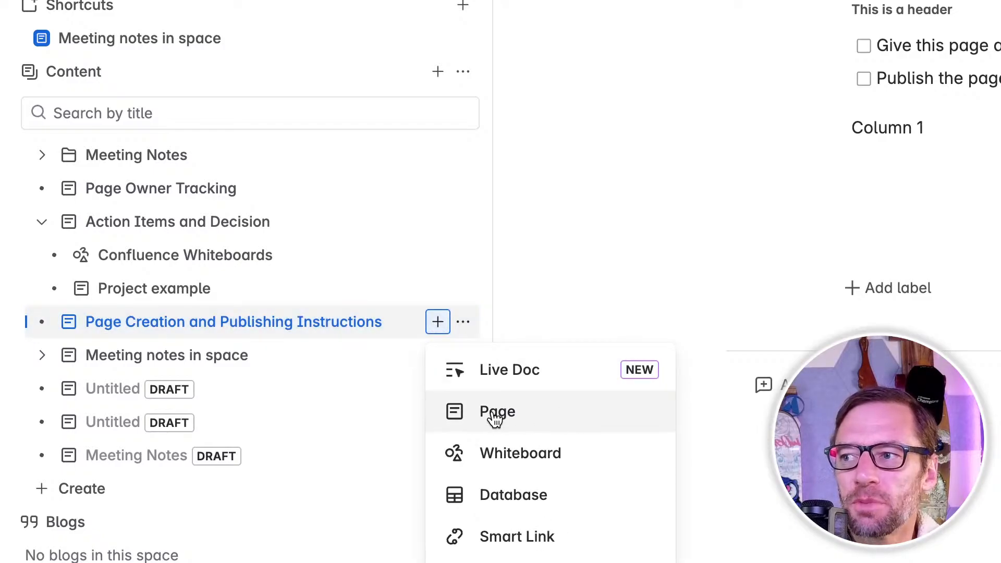
pyautogui.click(510, 421)
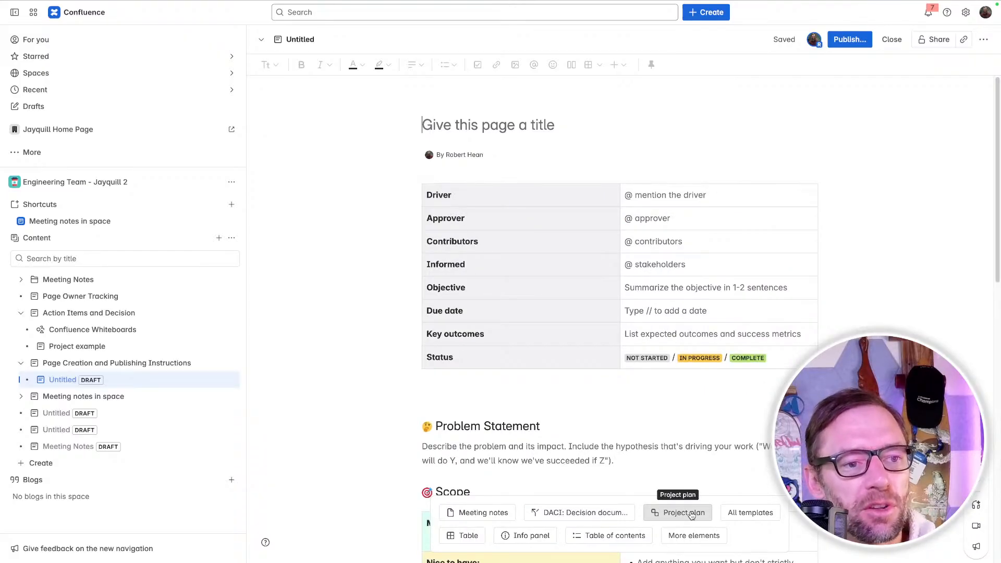
pyautogui.click(738, 512)
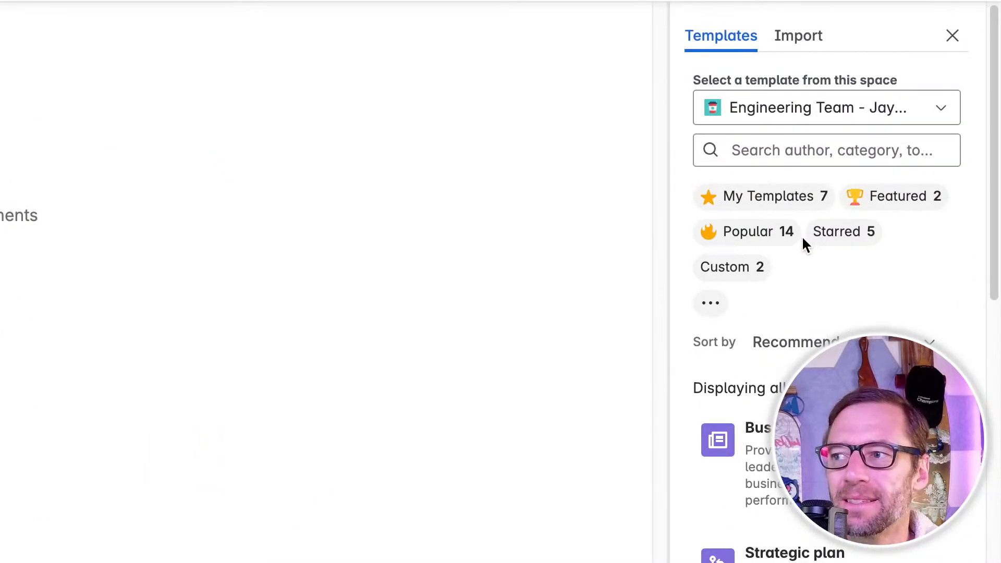
# Search the templates for "project", browse the matches with their previews, and clear the search.
pyautogui.click(793, 154)
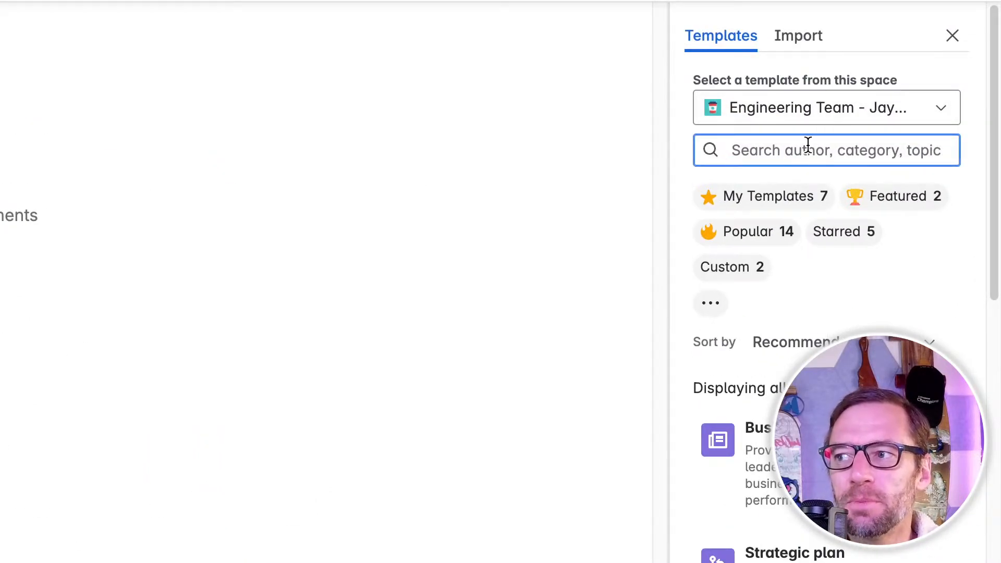
pyautogui.click(209, 560)
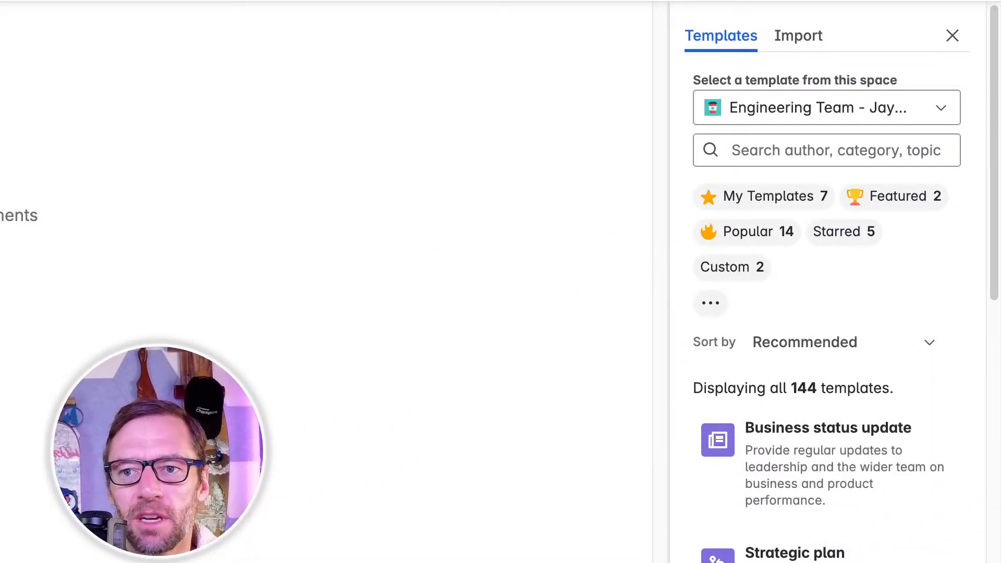
pyautogui.click(802, 154)
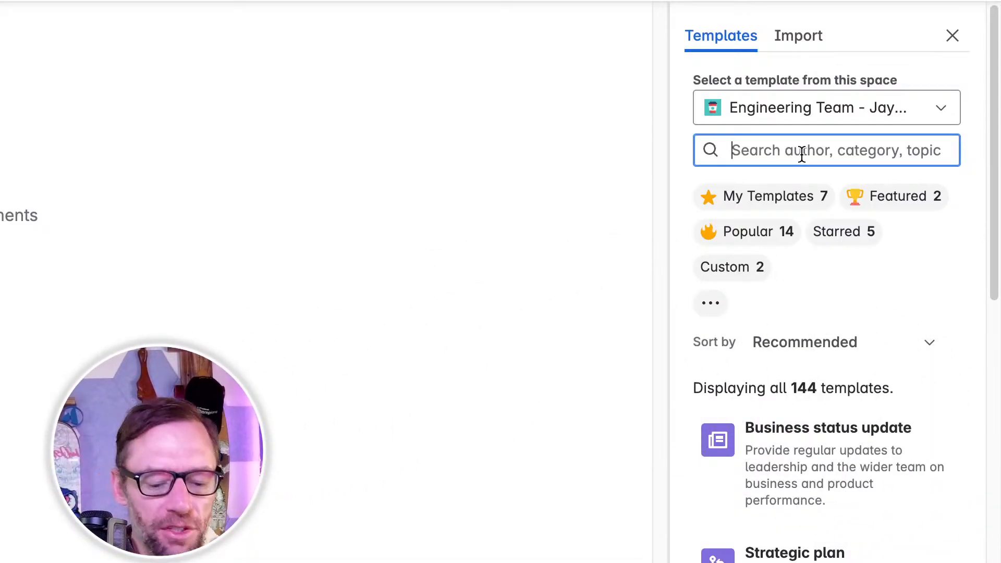
pyautogui.write('project')
pyautogui.moveTo(702, 422)
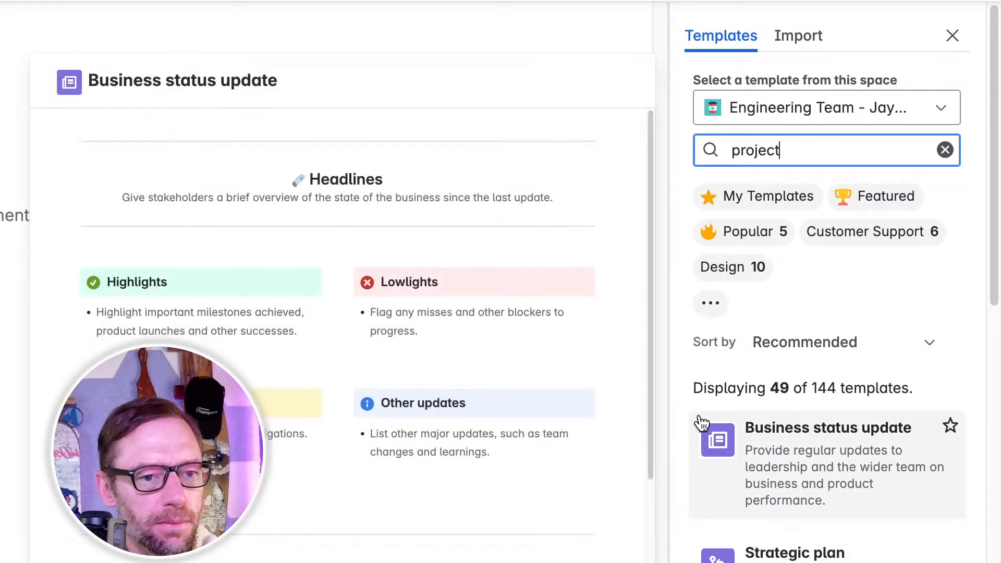
pyautogui.scroll(-4, 841, 463)
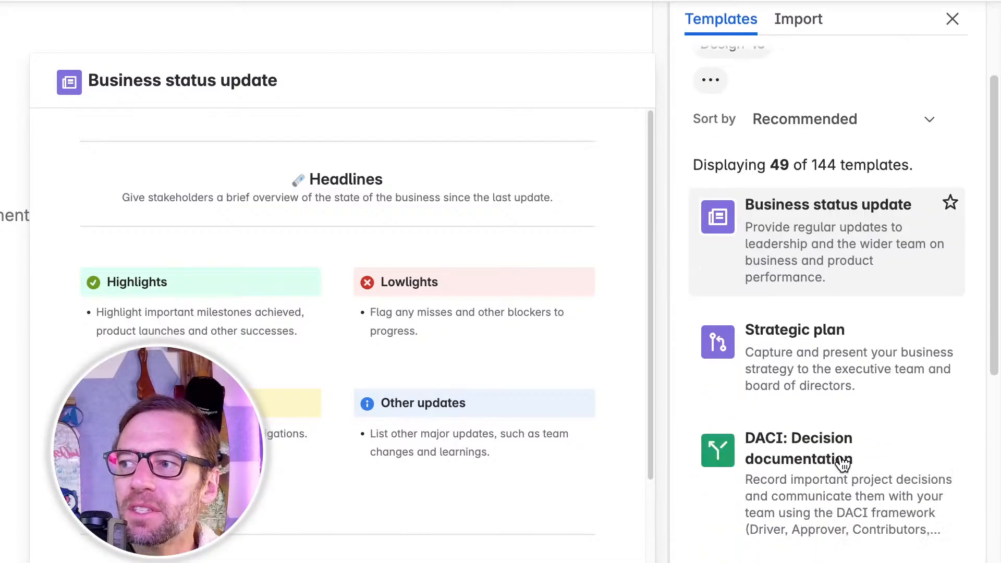
pyautogui.scroll(-2, 842, 464)
pyautogui.moveTo(814, 381)
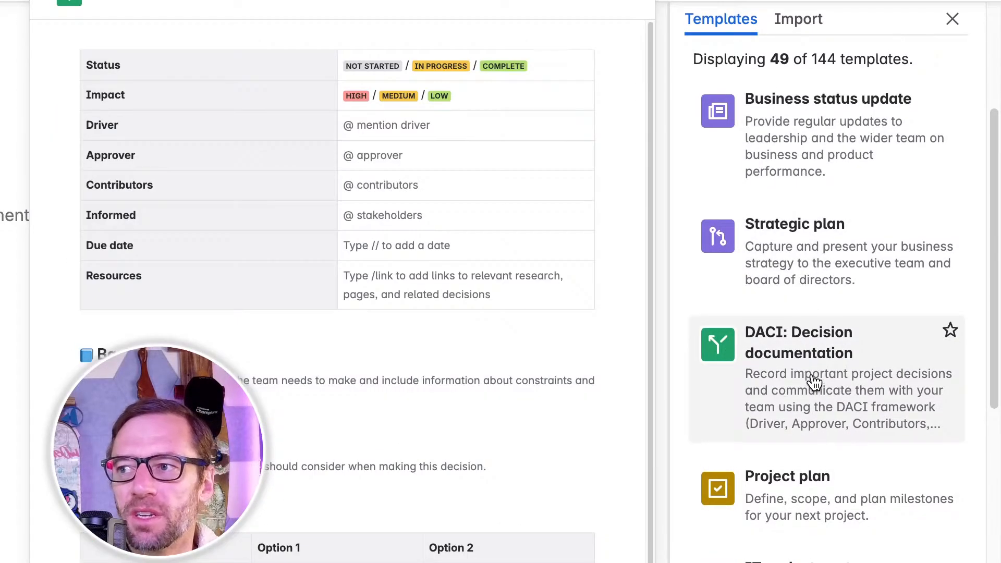
pyautogui.scroll(7, 811, 268)
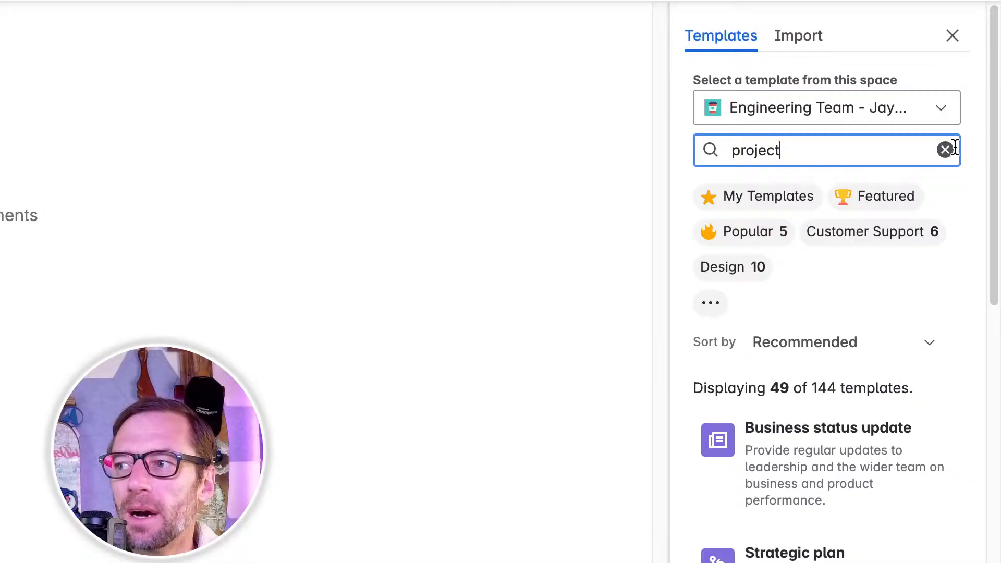
pyautogui.click(946, 150)
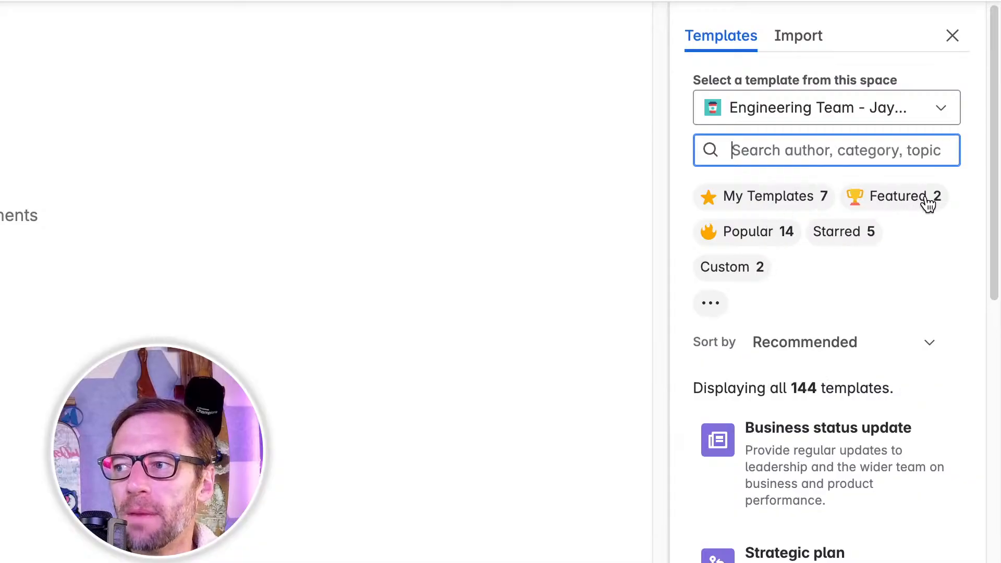
# Filter the templates to Popular, browse them with their previews, and check which additional template categories are available.
pyautogui.click(757, 243)
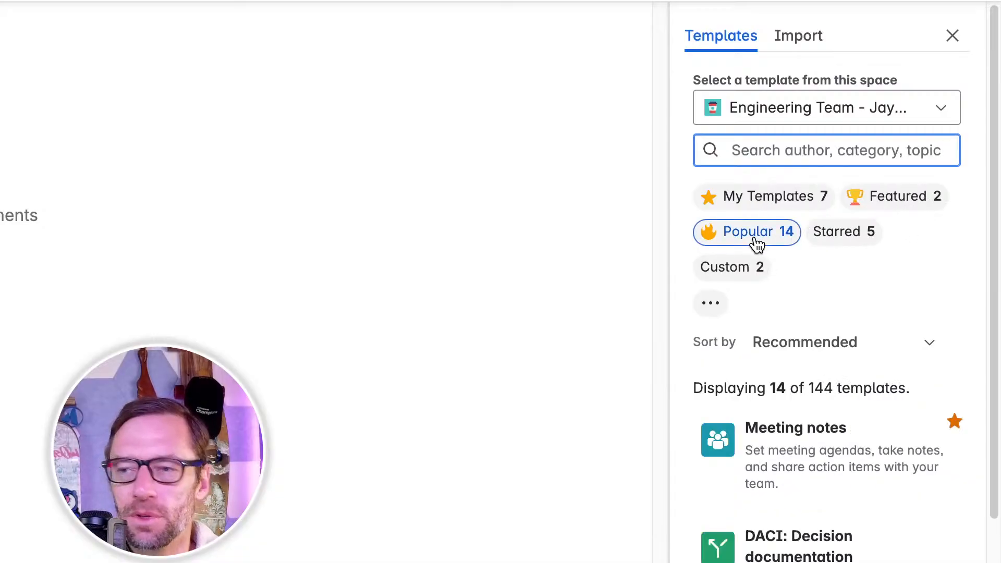
pyautogui.scroll(-5, 772, 312)
pyautogui.moveTo(816, 238)
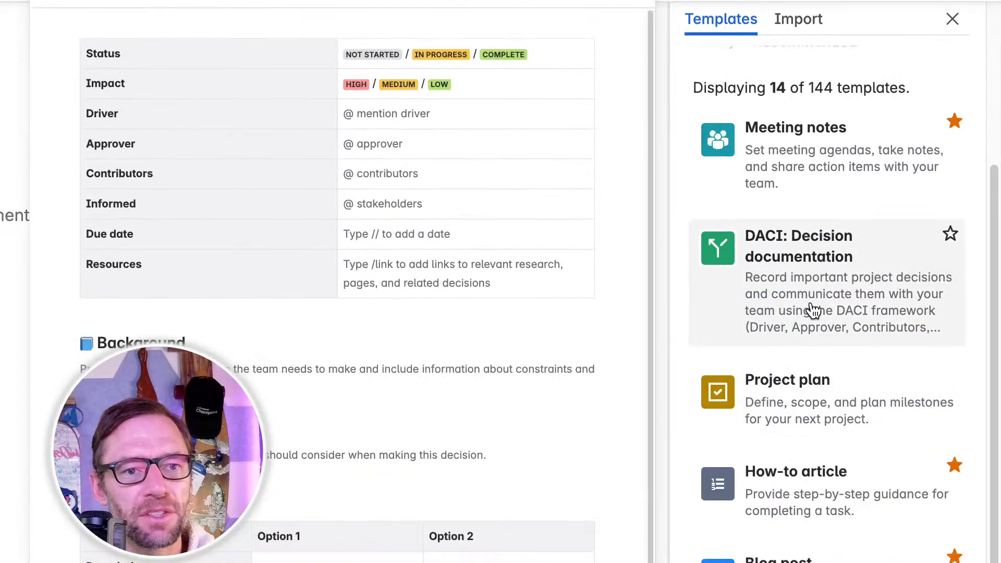
pyautogui.scroll(5, 819, 271)
pyautogui.click(715, 302)
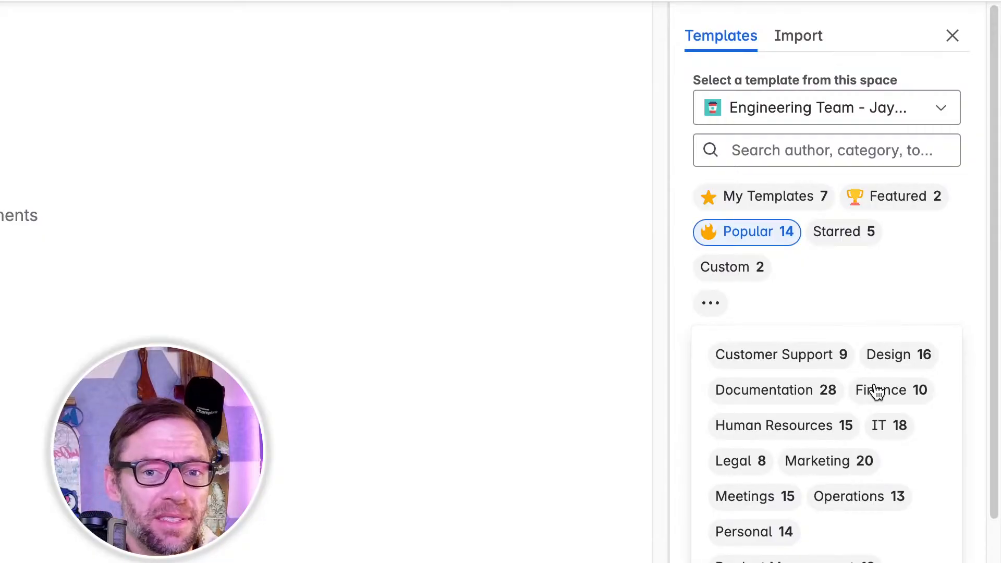
pyautogui.click(705, 303)
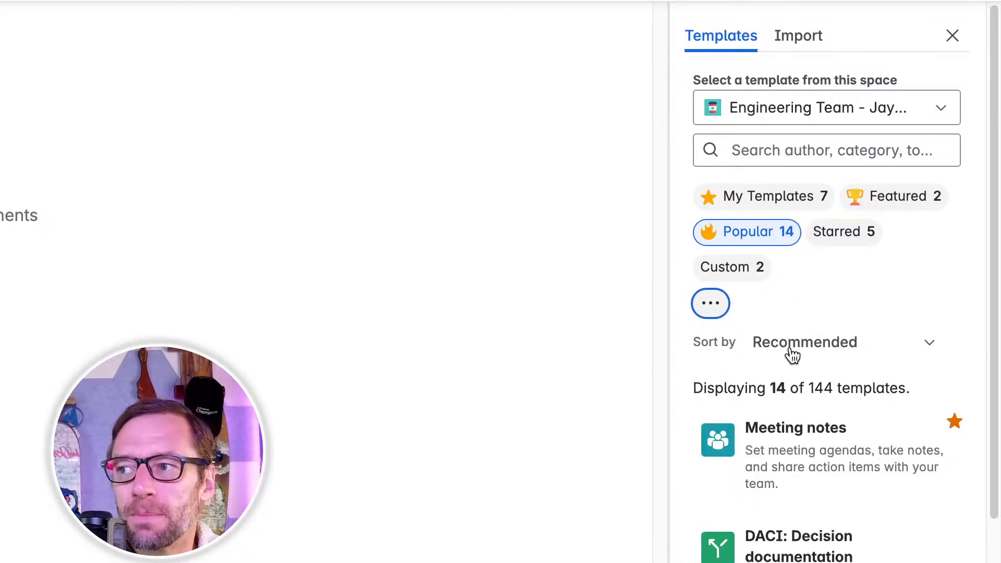
pyautogui.moveTo(751, 464)
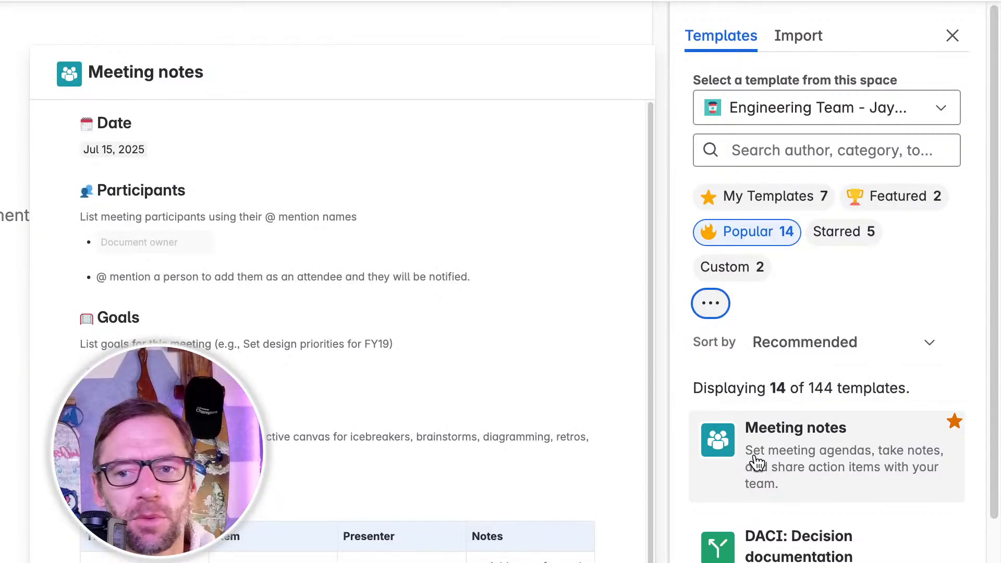
pyautogui.scroll(-7, 762, 470)
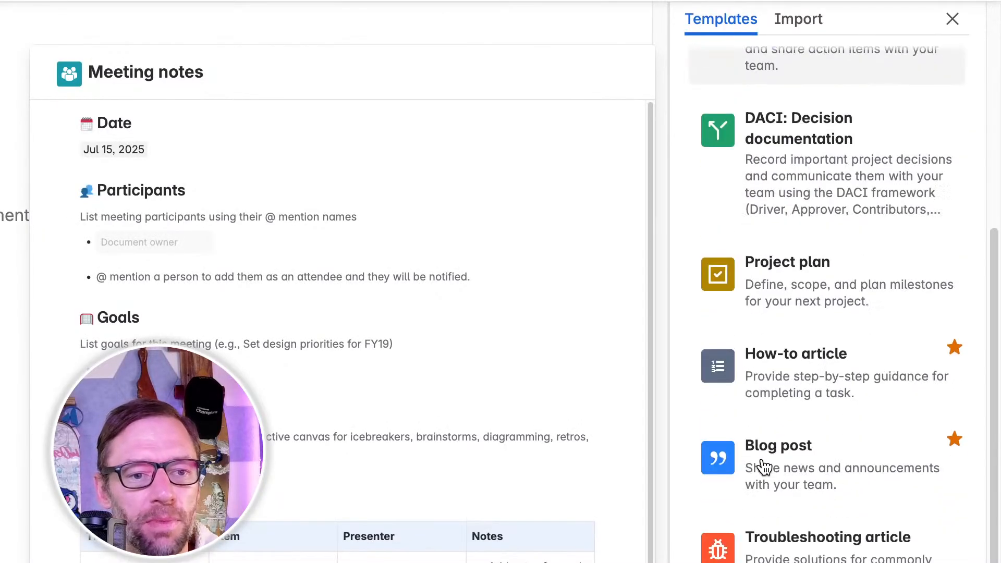
pyautogui.scroll(5, 764, 466)
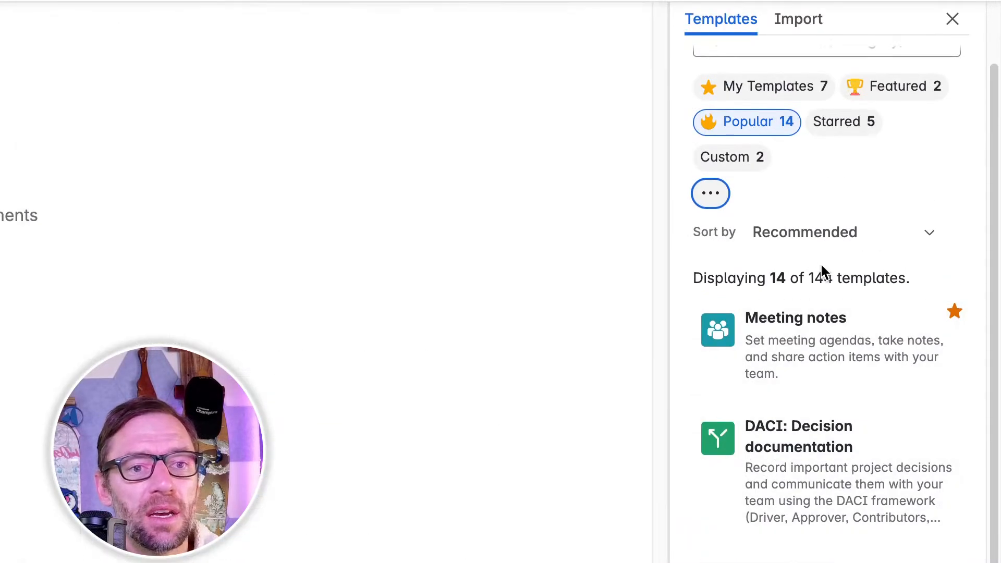
pyautogui.moveTo(815, 276); pyautogui.dragTo(827, 275)
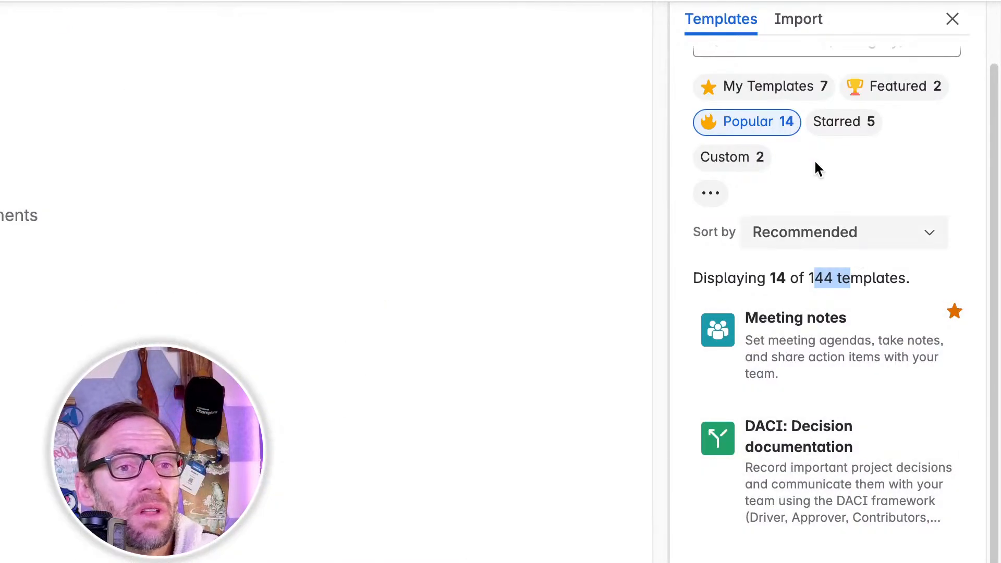
# Check the Custom templates in place of Popular, clear the filter, and apply the Business status update template to the untitled page.
pyautogui.click(780, 126)
pyautogui.click(755, 159)
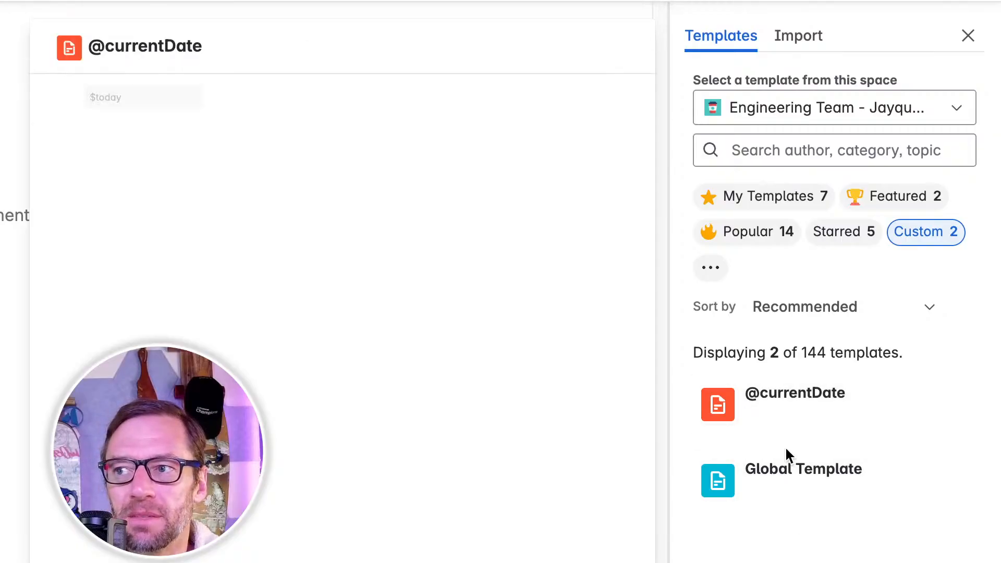
pyautogui.click(922, 239)
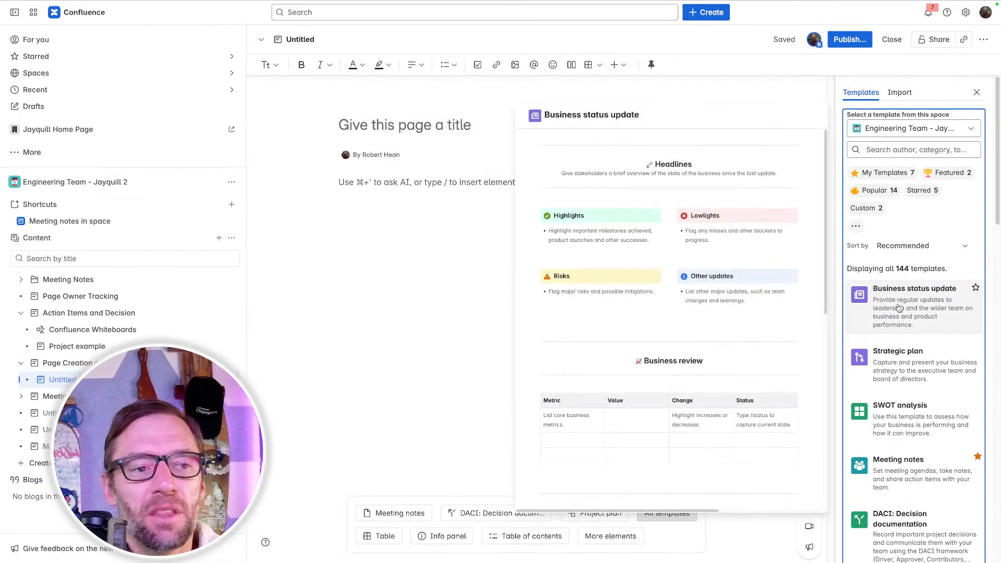
pyautogui.click(899, 308)
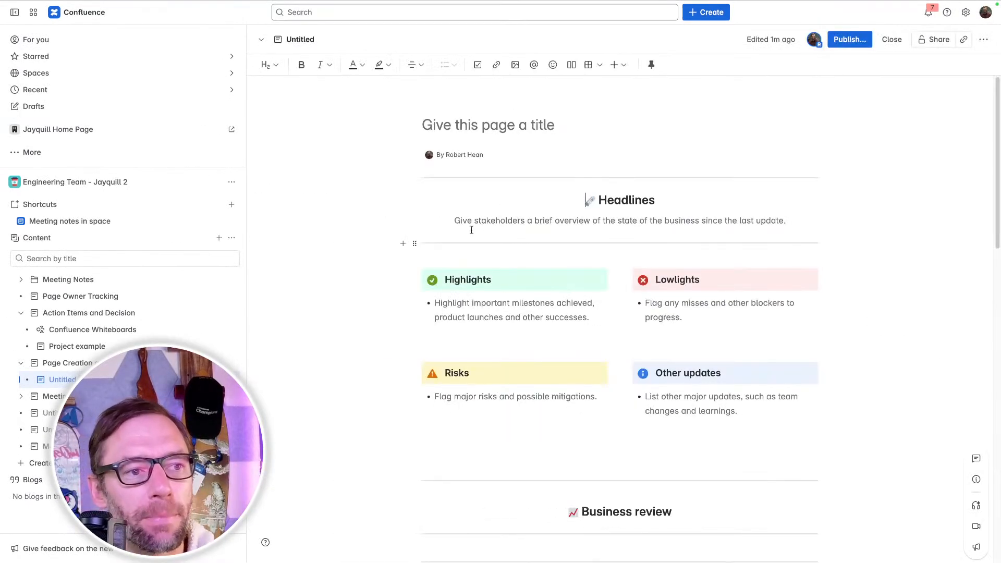
# Title the page "Project Updates" and fill in the overview placeholder under Headlines with "Brief Overview".
pyautogui.click(489, 135)
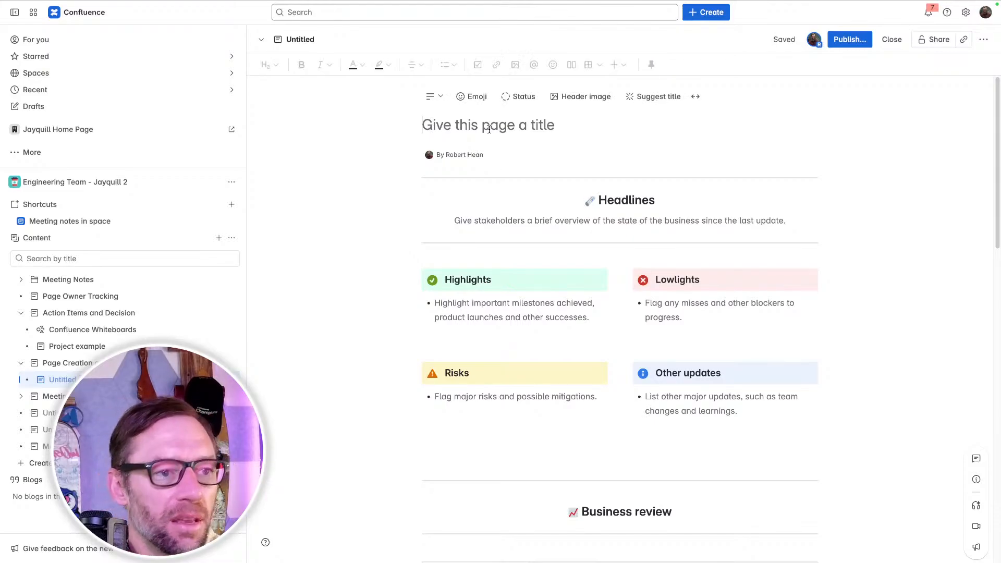
pyautogui.write('Project Updates')
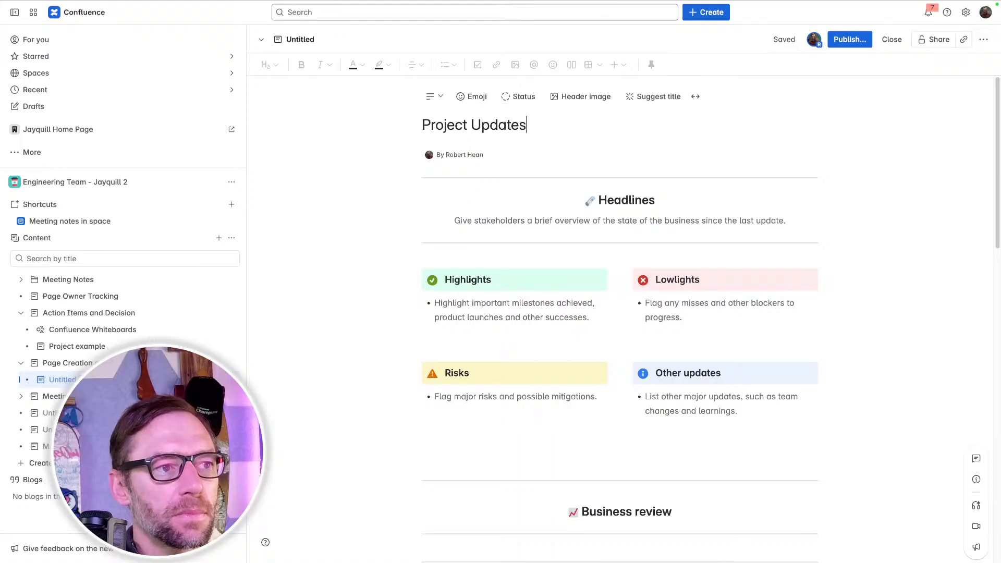
pyautogui.click(503, 259)
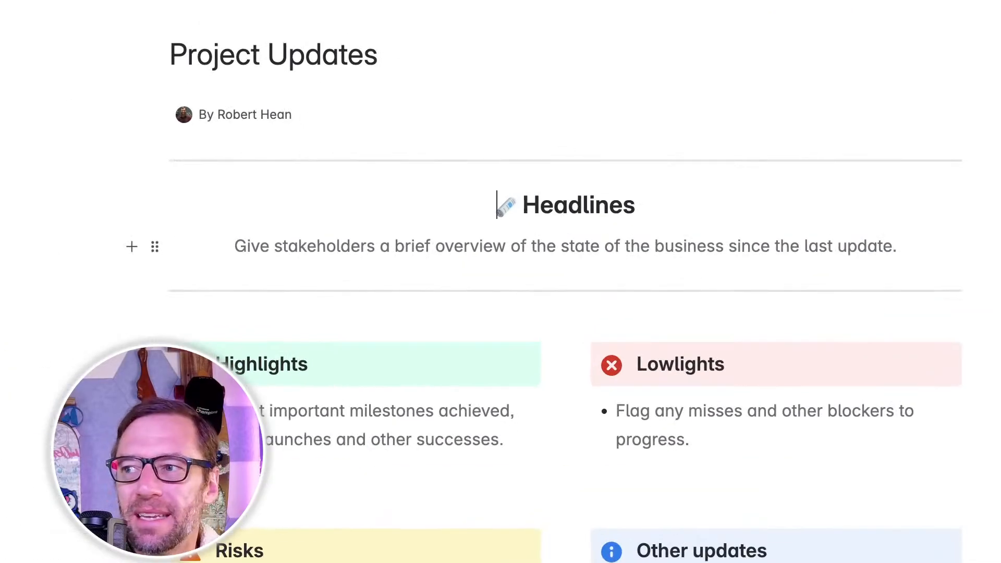
pyautogui.click(225, 246)
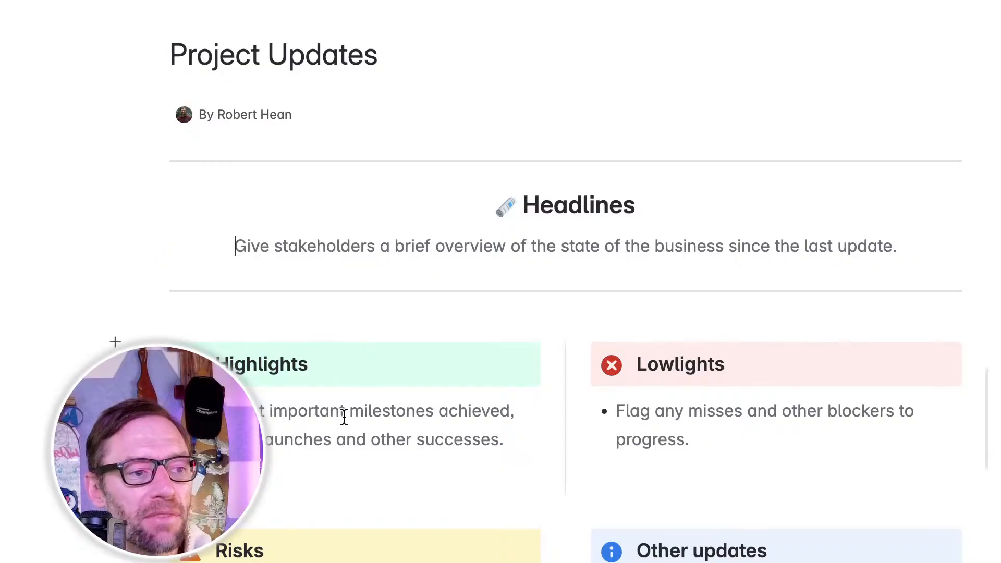
pyautogui.scroll(-15, 677, 523)
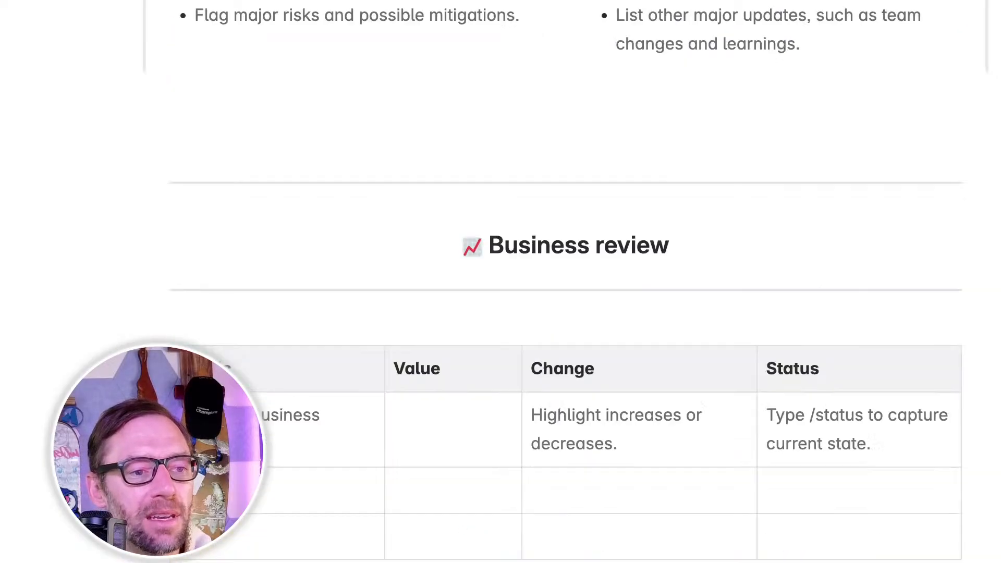
pyautogui.scroll(15, 606, 554)
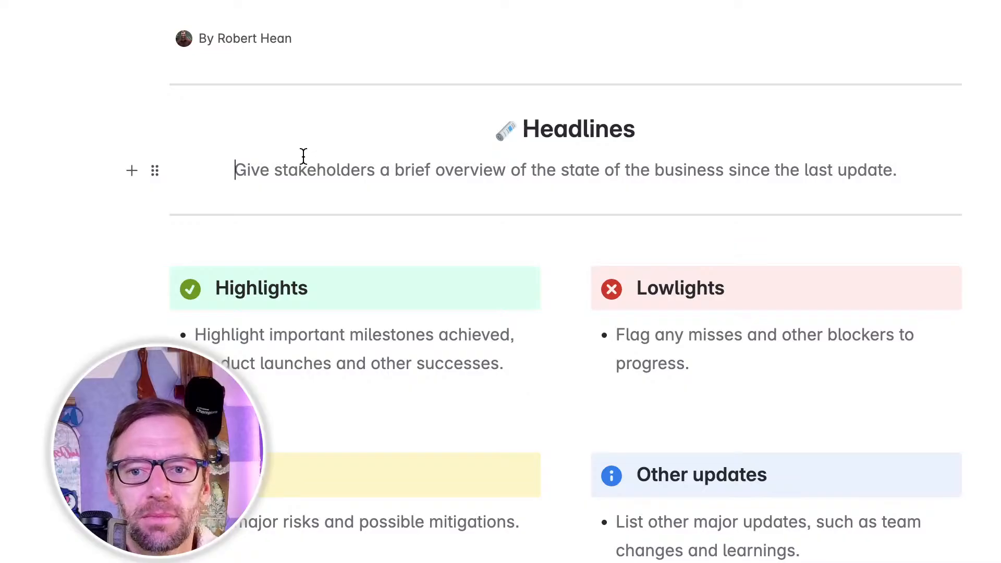
pyautogui.scroll(3, 544, 309)
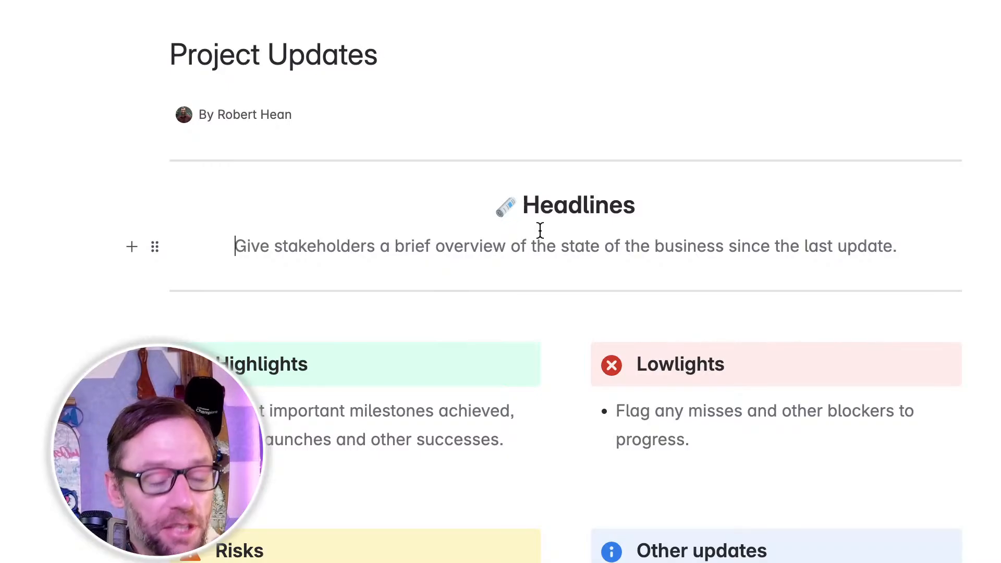
pyautogui.write('Brief Overview')
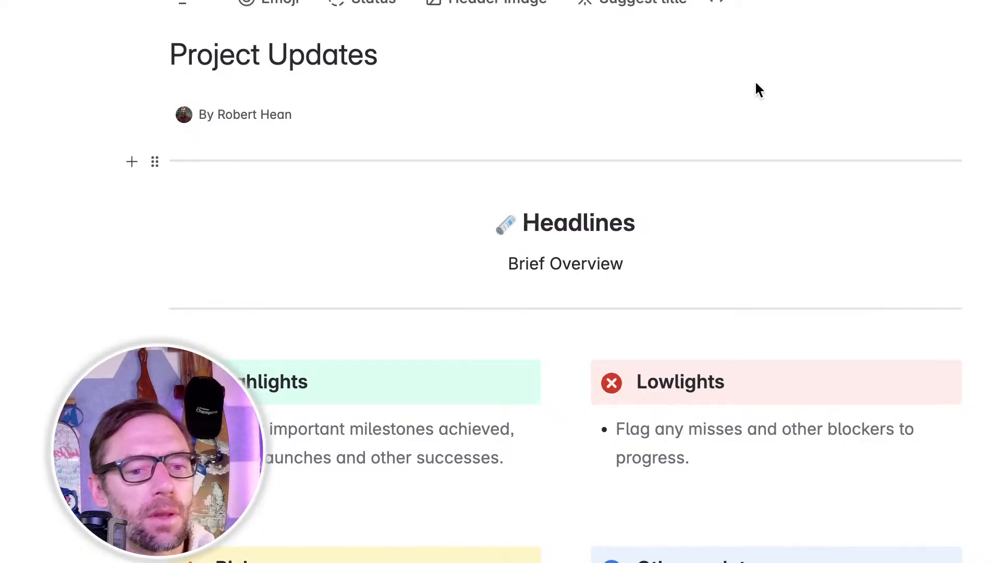
# Schedule the Project Updates page for publishing on Jul 21 at 9:00 AM PDT.
pyautogui.scroll(-10, 755, 84)
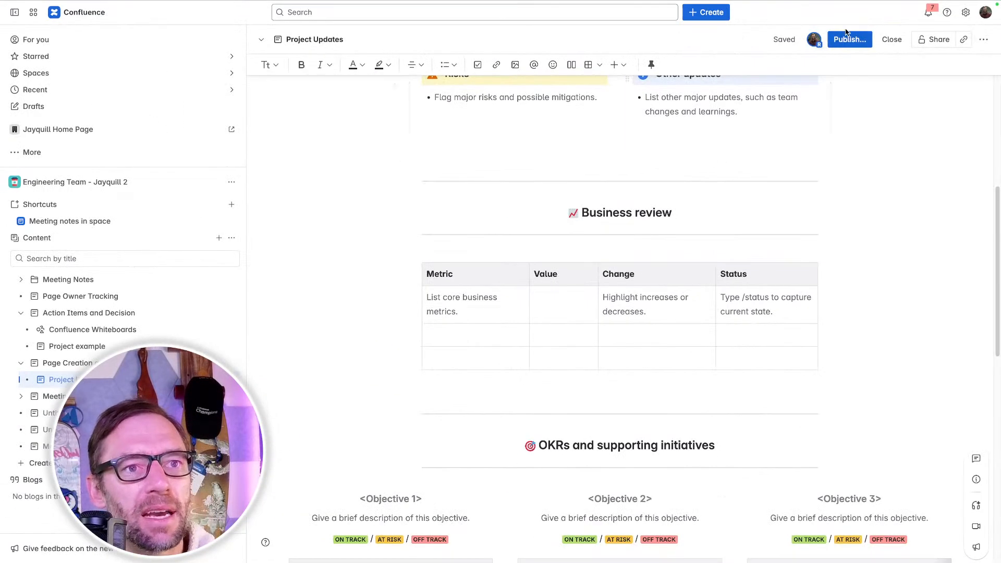
pyautogui.click(845, 39)
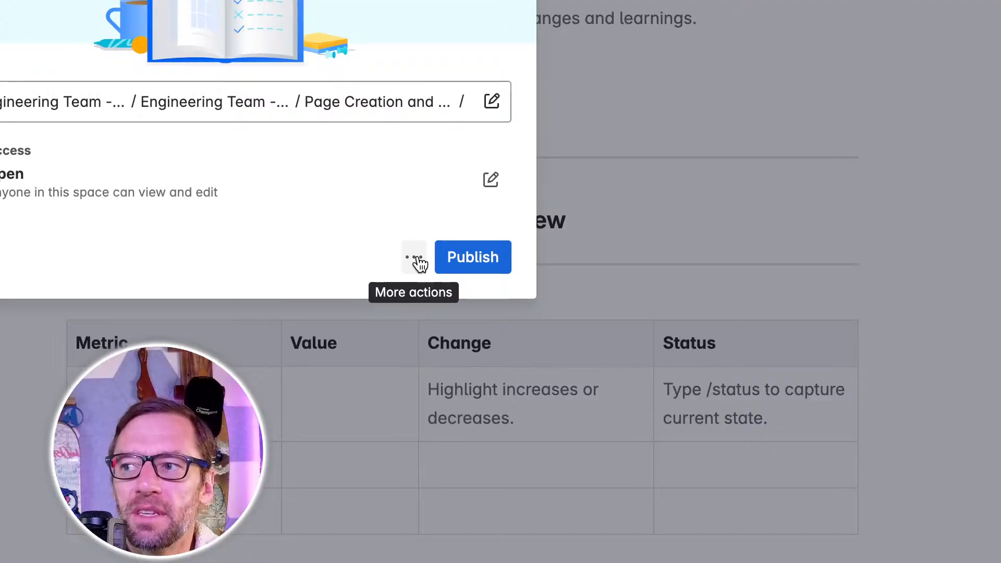
pyautogui.click(596, 231)
pyautogui.click(390, 311)
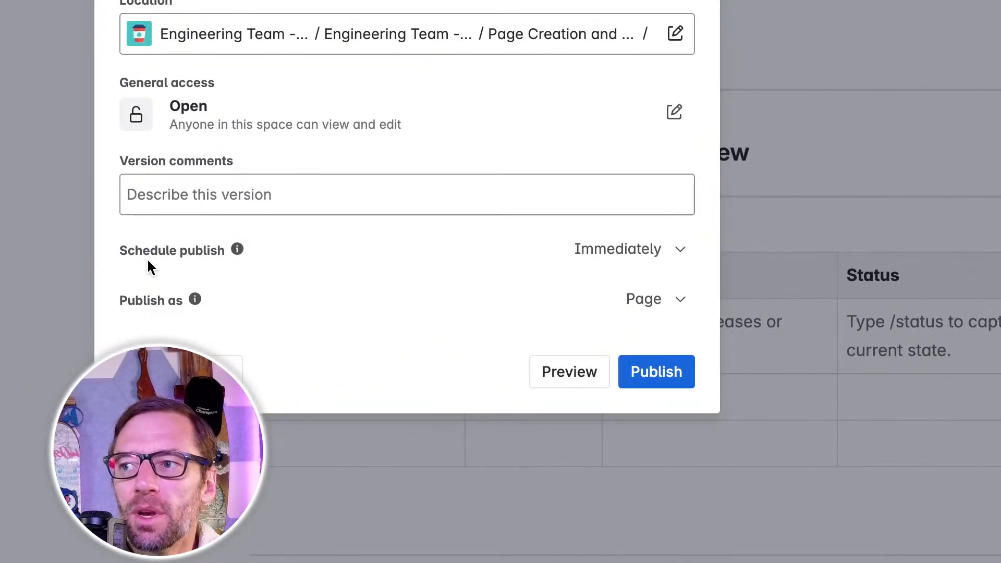
pyautogui.moveTo(129, 252); pyautogui.dragTo(198, 257)
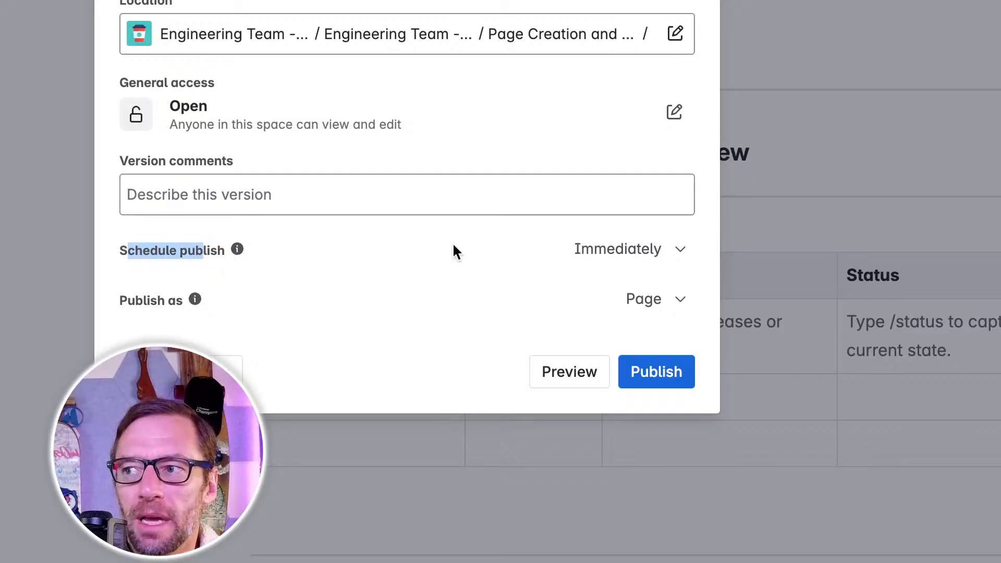
pyautogui.click(615, 257)
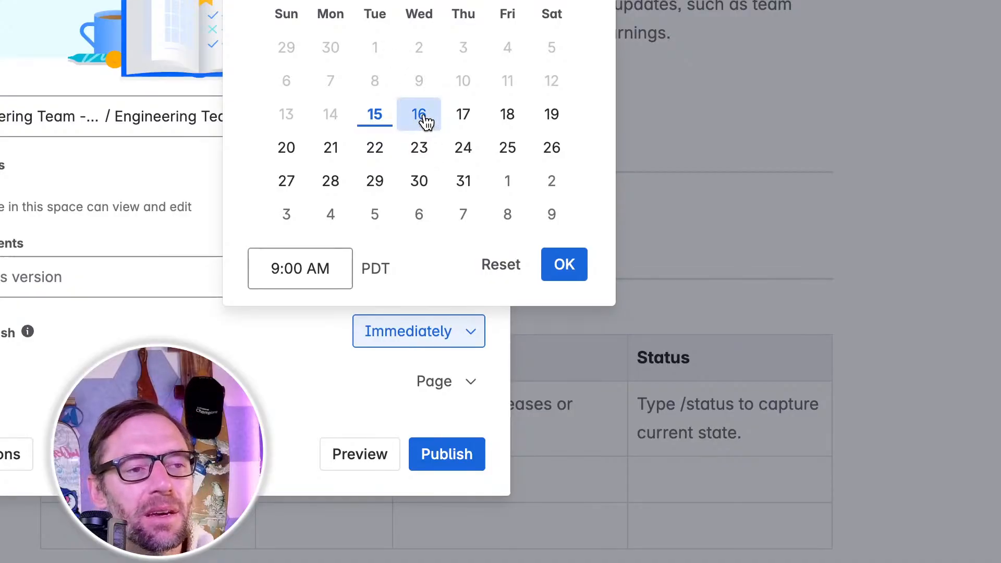
pyautogui.click(339, 162)
pyautogui.click(574, 266)
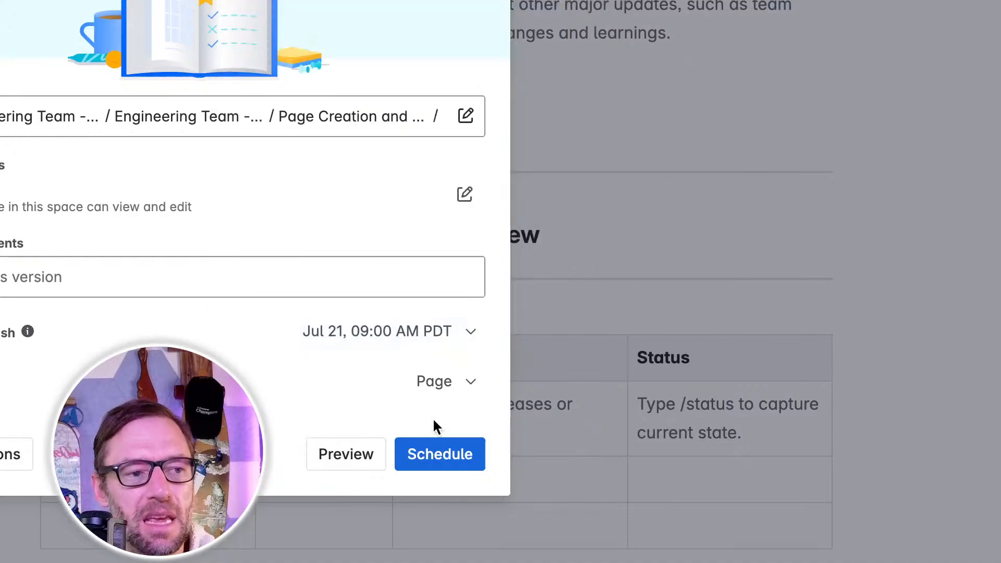
pyautogui.click(446, 459)
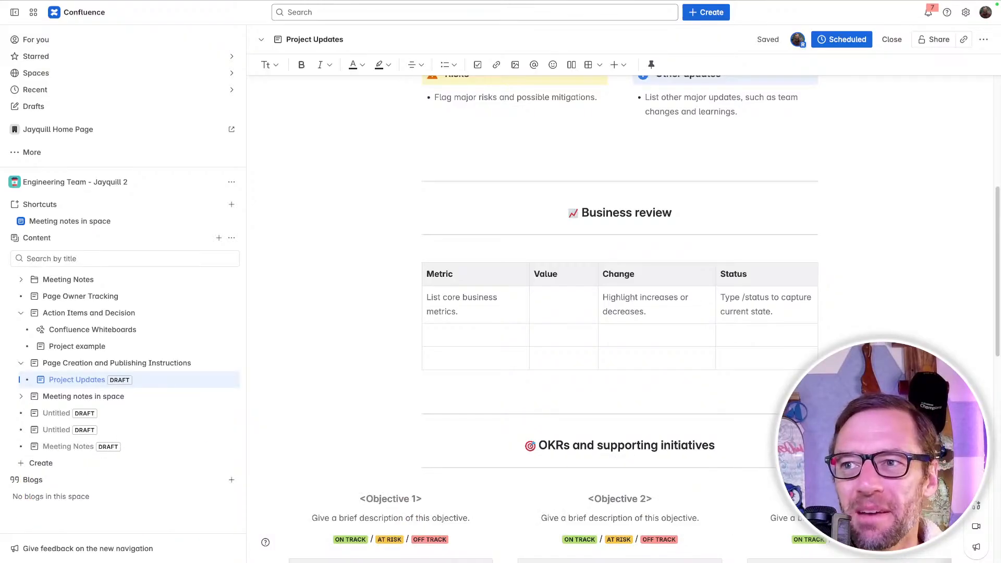
pyautogui.scroll(6, 730, 198)
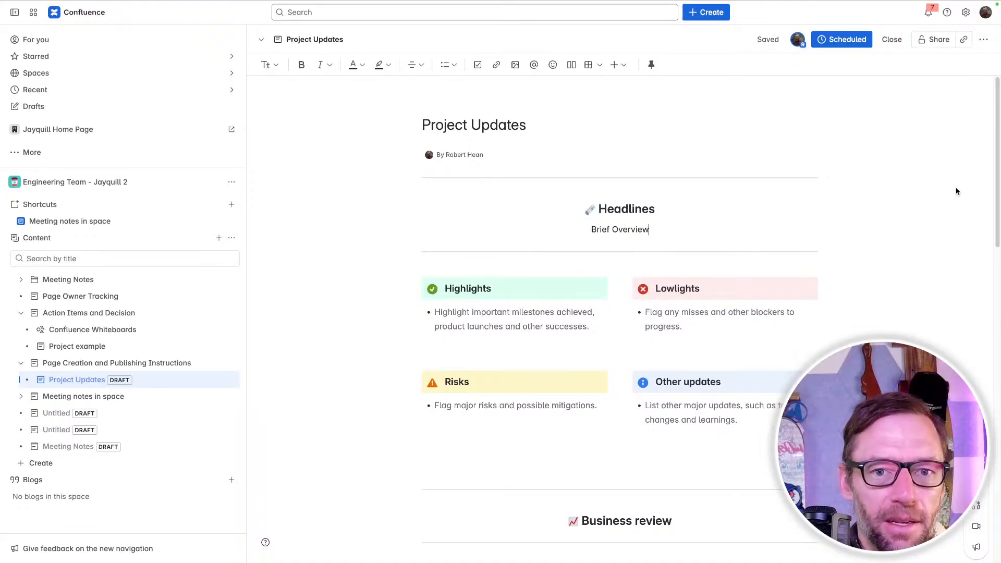
pyautogui.click(863, 169)
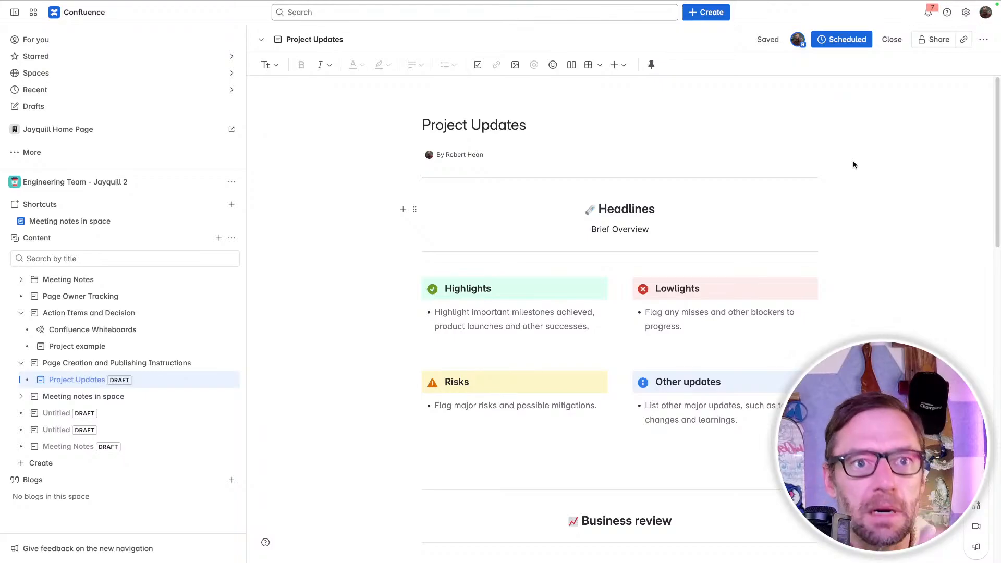
pyautogui.scroll(-1, 854, 164)
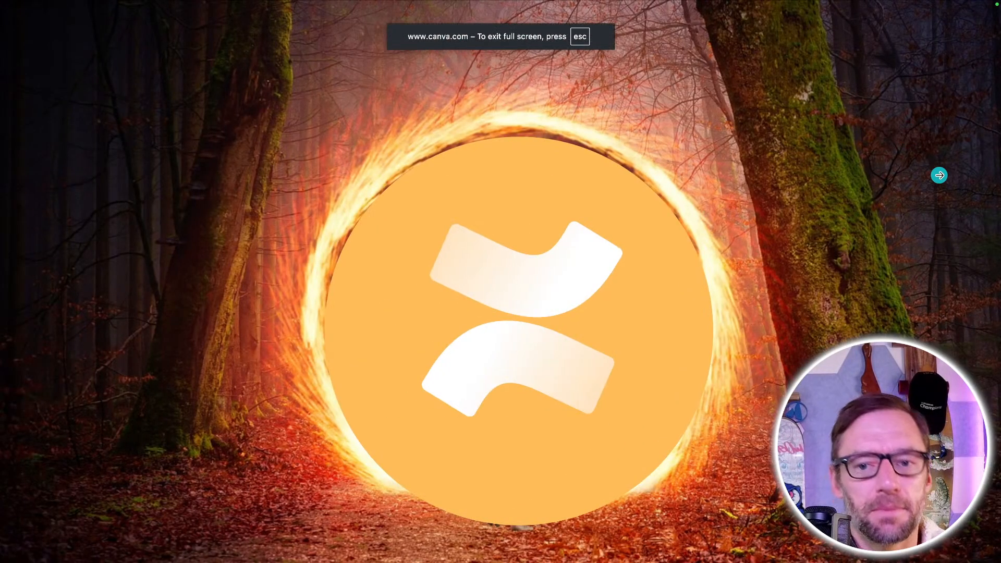
pyautogui.click(869, 236)
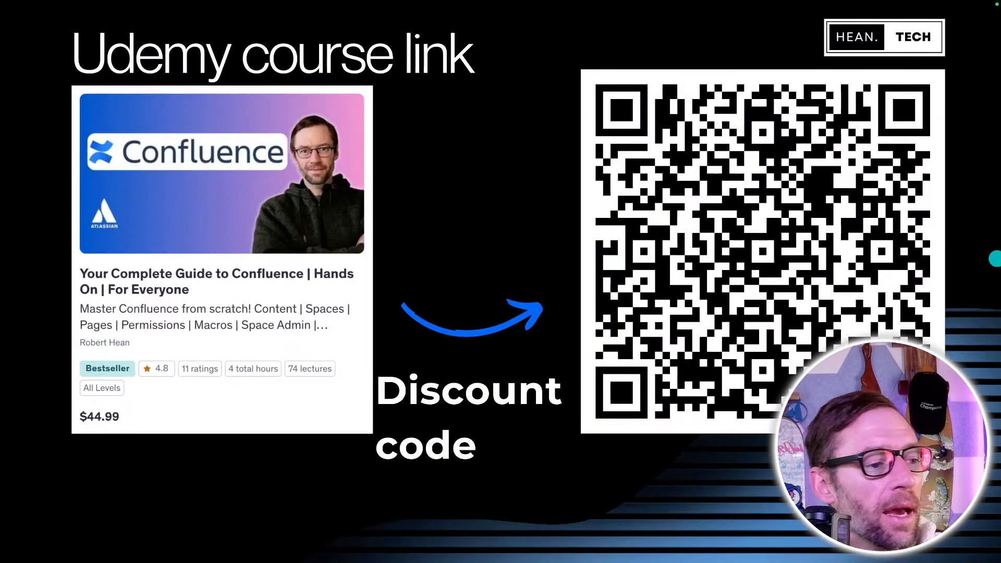